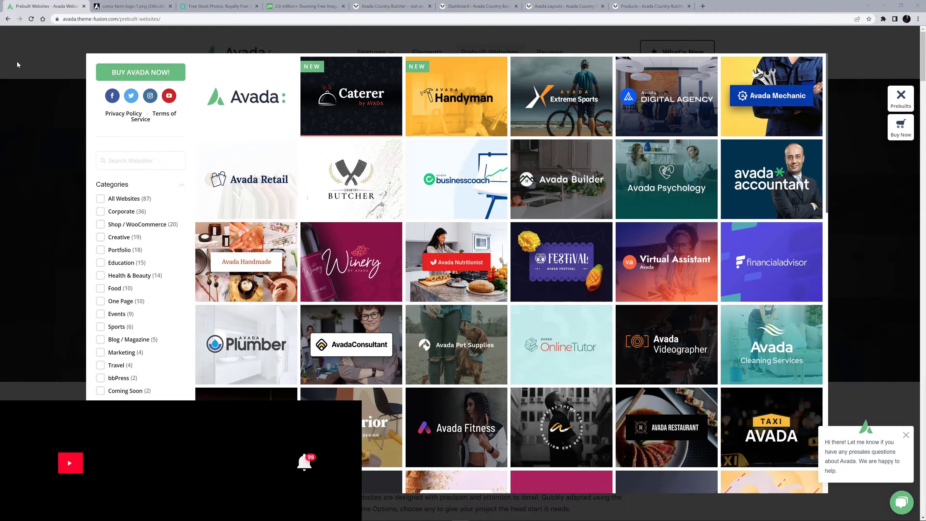
# Review the Como Farm logo, the Pexels and Pixabay stock photo sites, and the imported Country Butcher homepage.
pyautogui.click(127, 7)
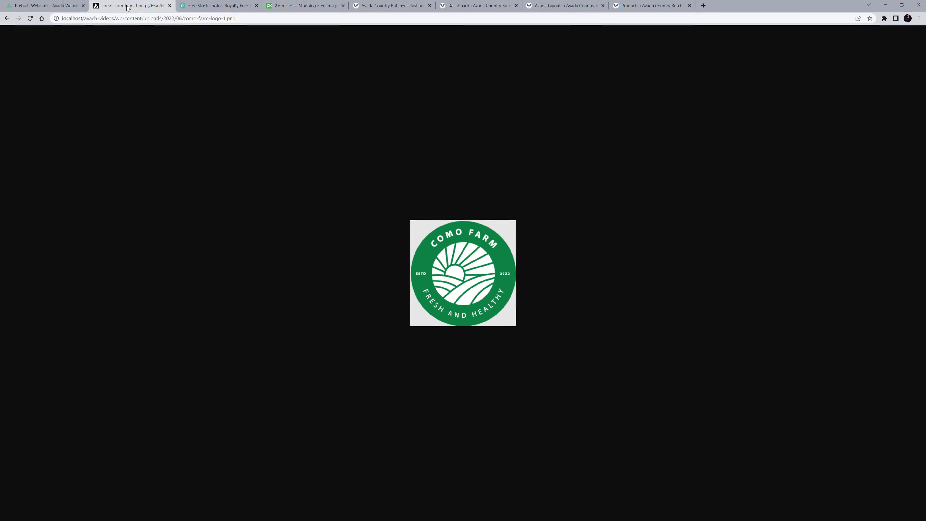
pyautogui.click(224, 7)
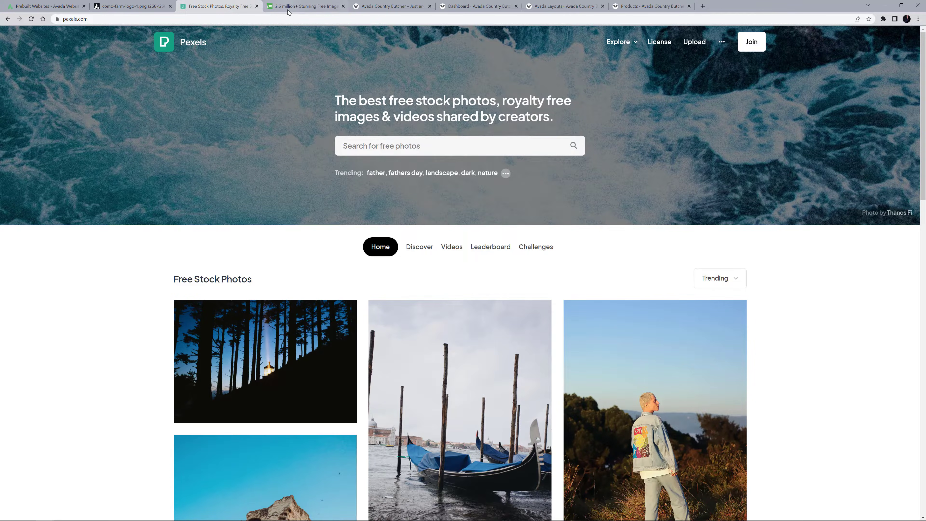
pyautogui.click(296, 6)
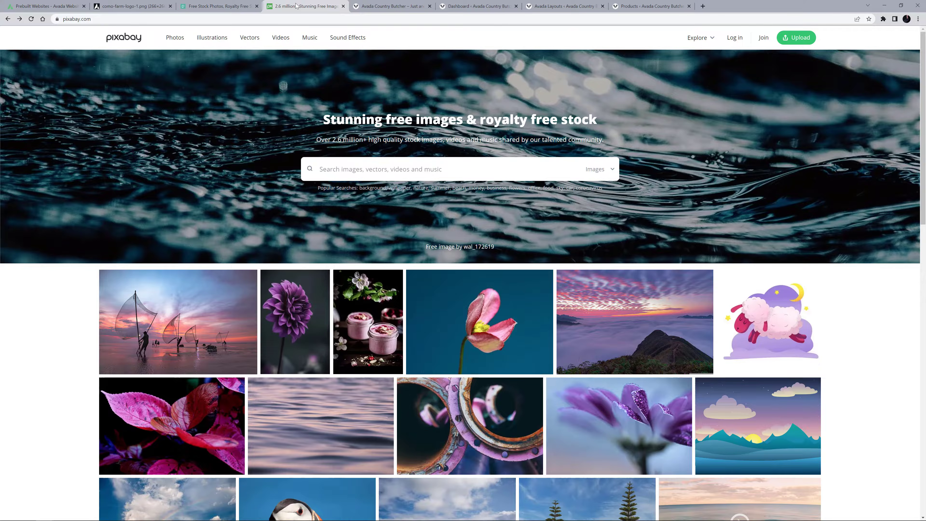
pyautogui.click(391, 7)
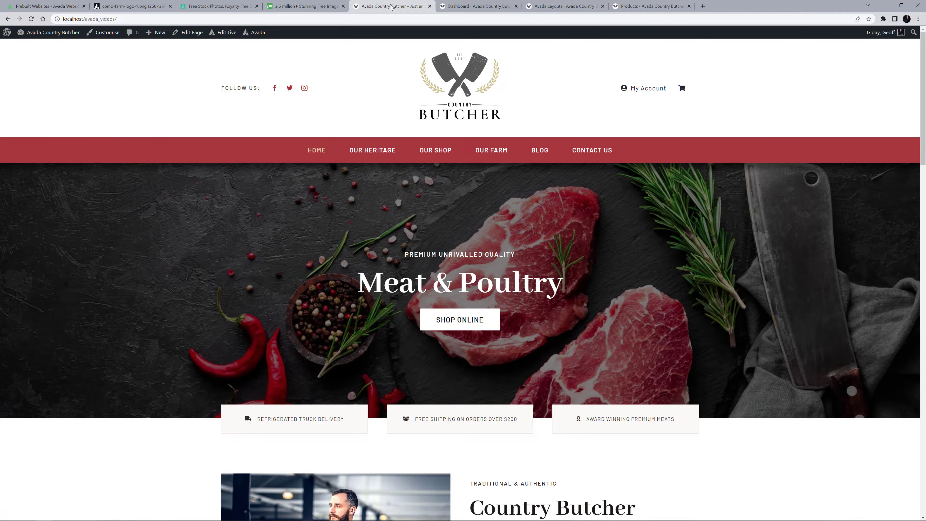
# In the WordPress general settings, set the site title to "Como Farm" and the tagline to "Organic Fruit & Vegetables", and save.
pyautogui.click(478, 7)
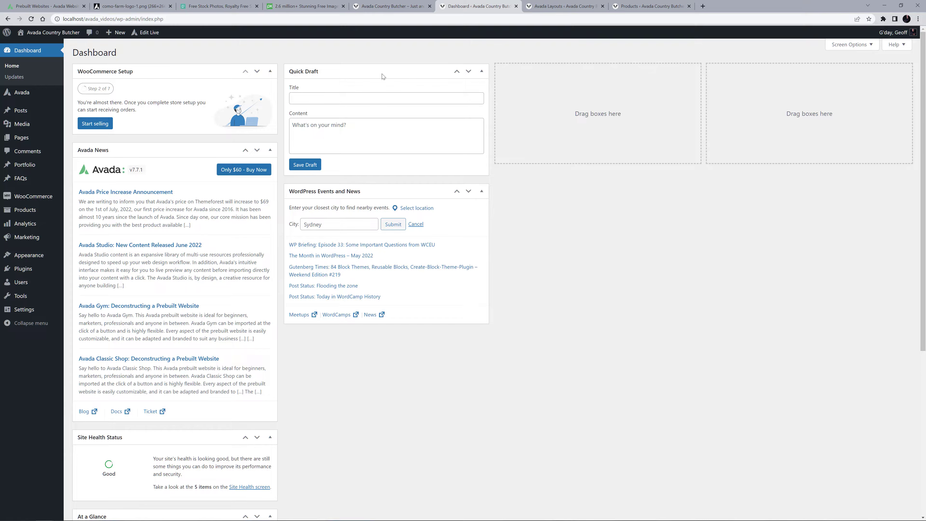
pyautogui.moveTo(32, 312)
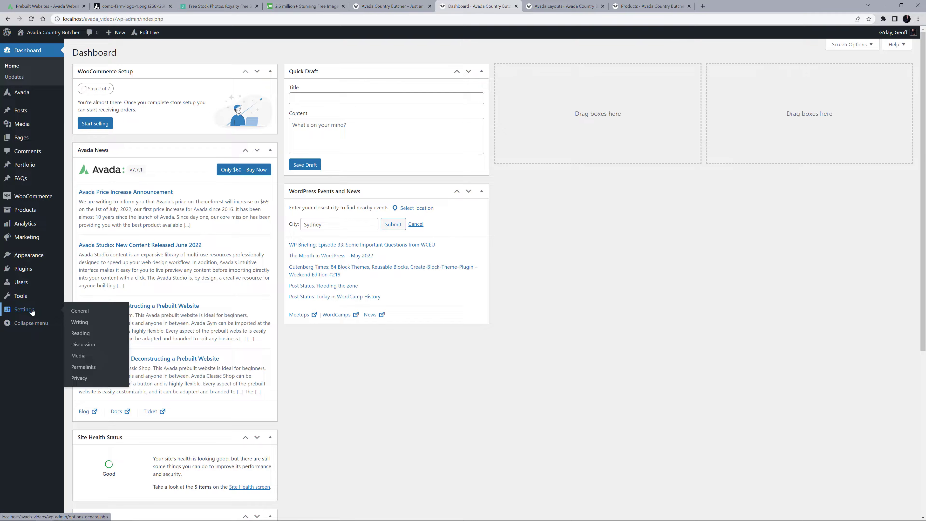
pyautogui.click(80, 312)
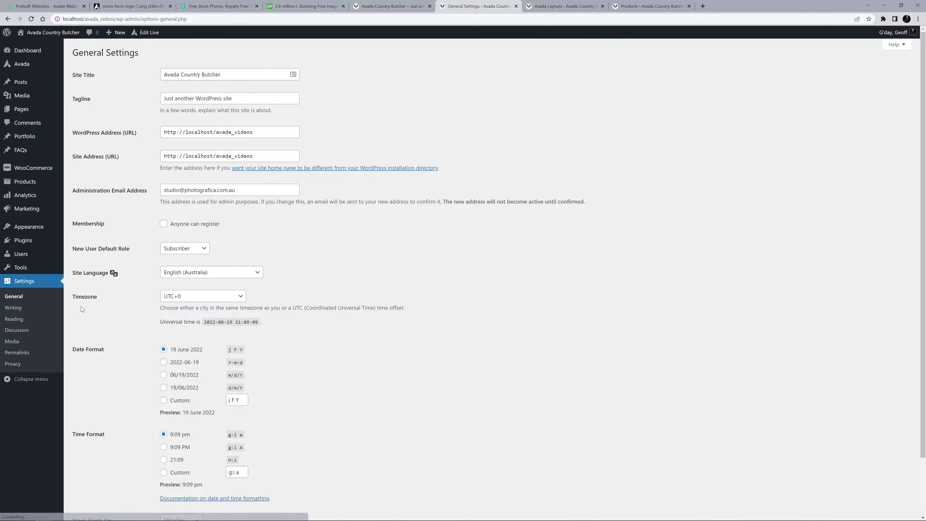
pyautogui.tripleClick(232, 73)
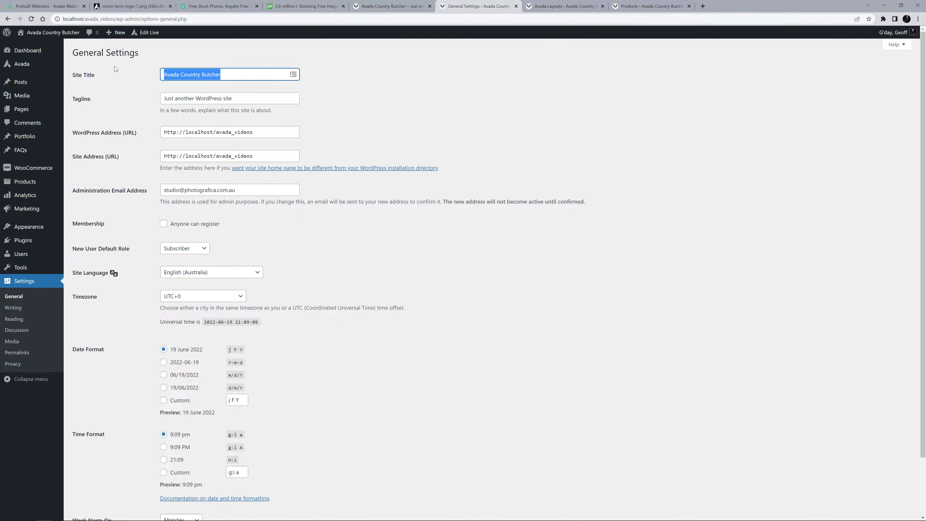
pyautogui.write('Como Farm')
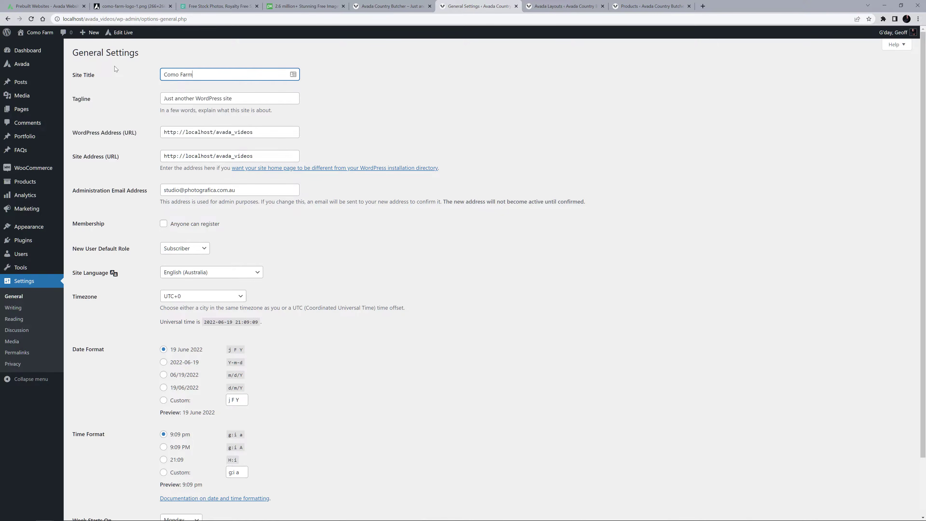
pyautogui.tripleClick(235, 100)
pyautogui.write('Organic Fruit & Vegetables')
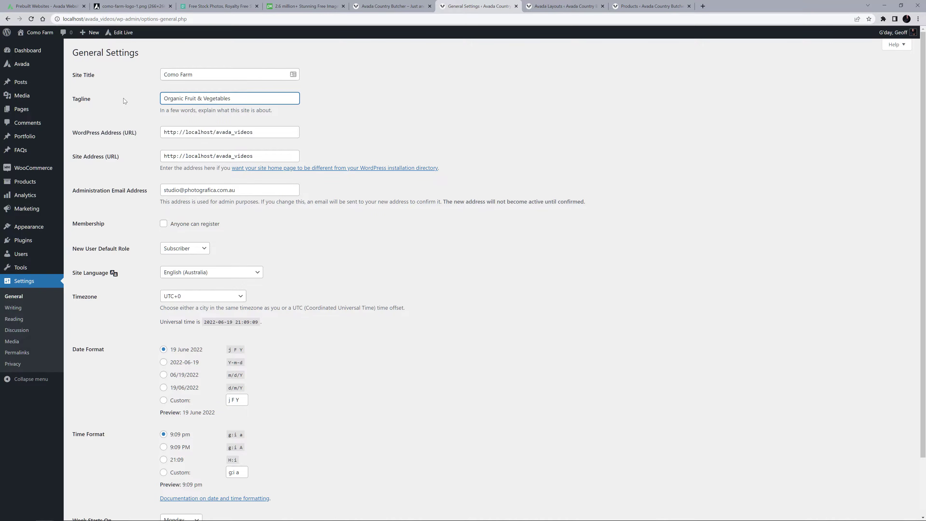
pyautogui.scroll(-3, 111, 465)
pyautogui.click(103, 483)
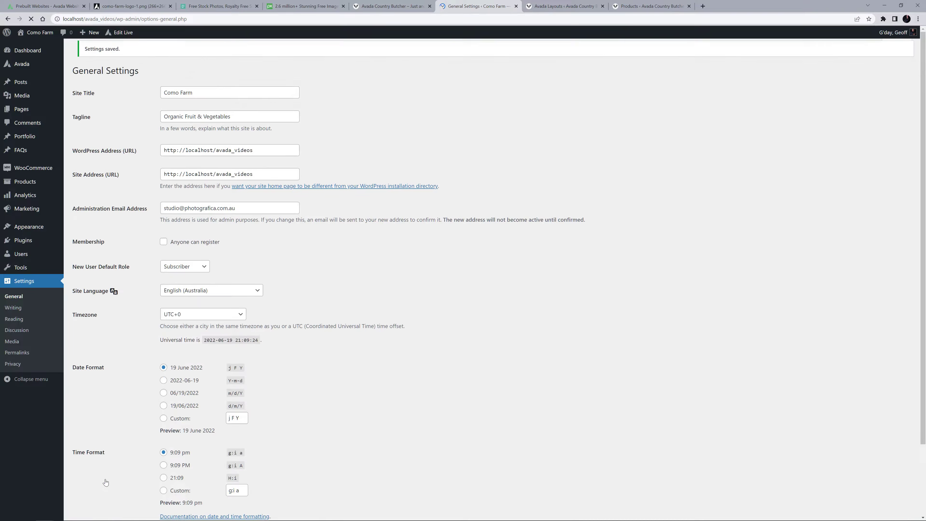
# Set the site's permalink structure to Post name and save the change.
pyautogui.click(23, 352)
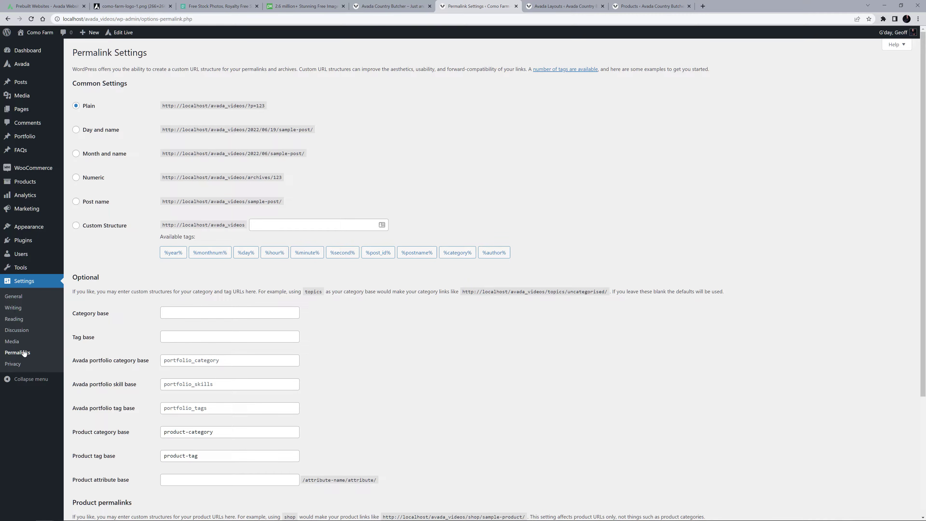
pyautogui.click(77, 202)
pyautogui.scroll(-5, 86, 222)
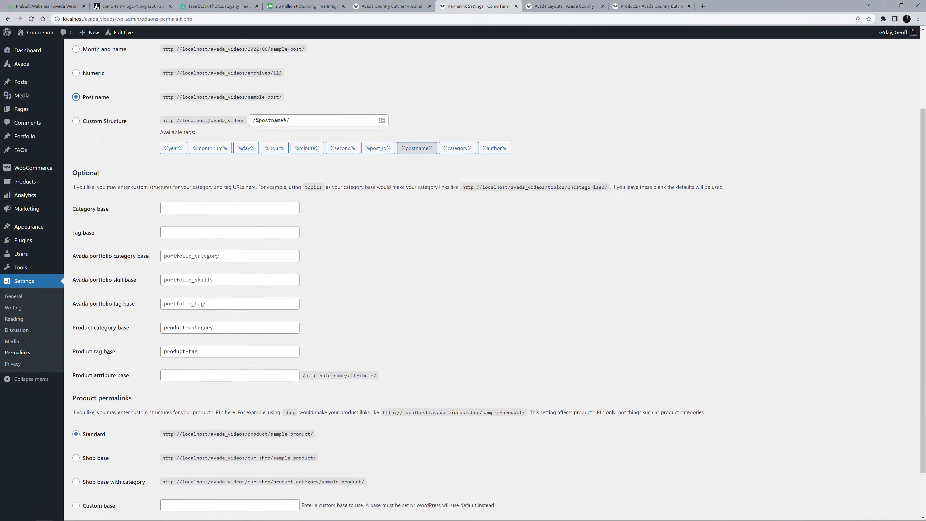
pyautogui.click(93, 480)
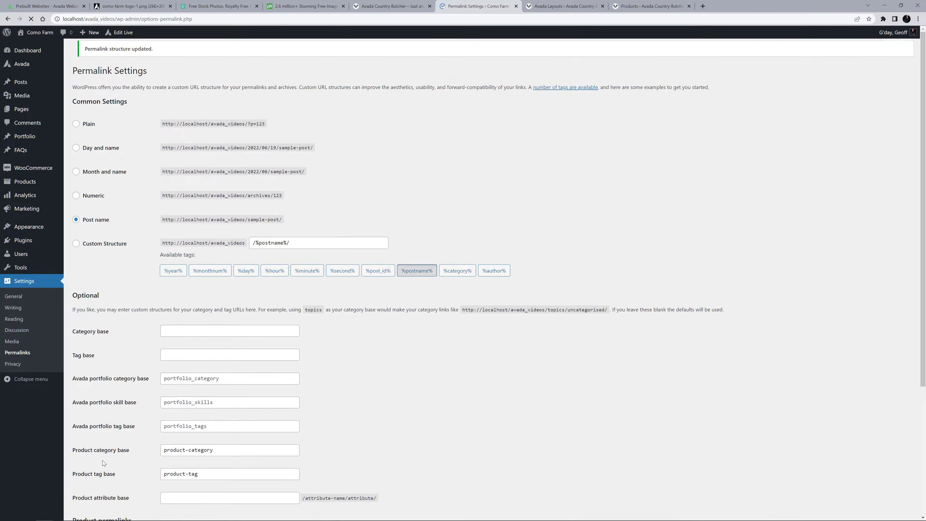
# Open the homepage in the live editor and set Color 5 of the global color palette to #00843d.
pyautogui.click(124, 33)
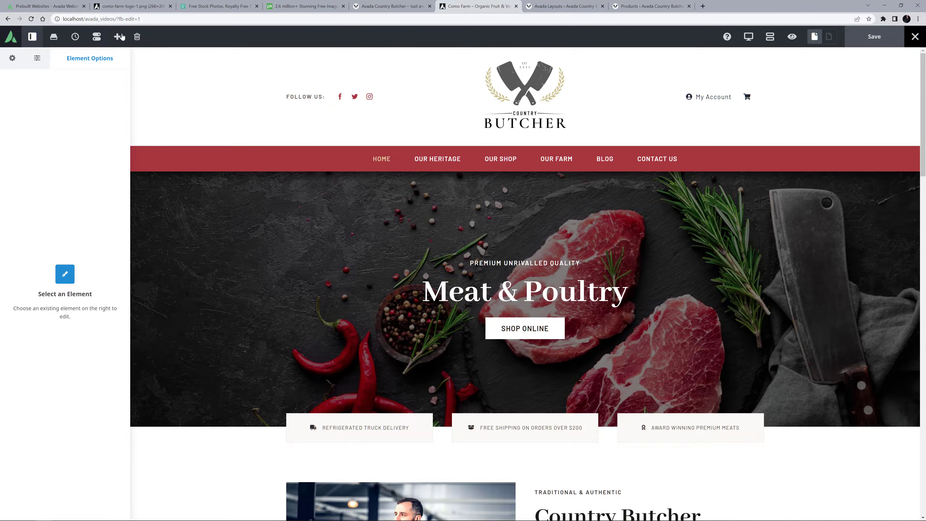
pyautogui.click(10, 59)
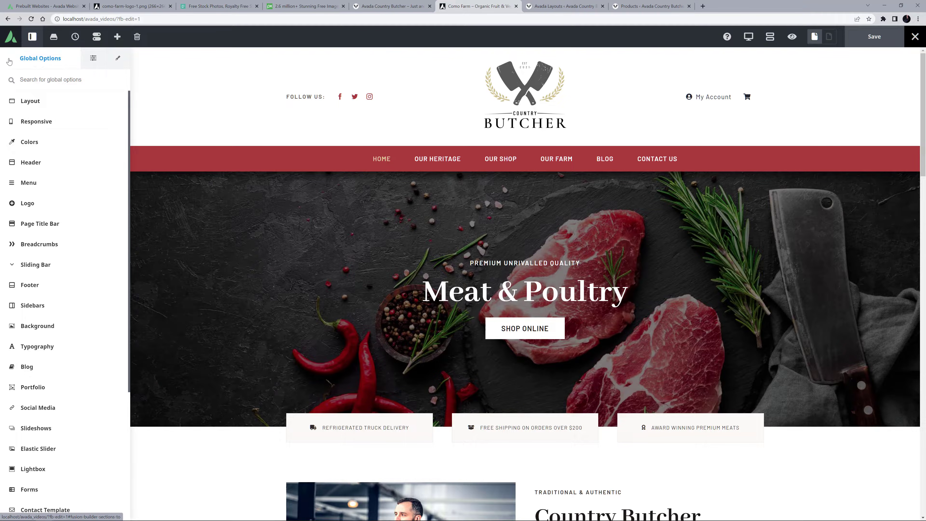
pyautogui.click(23, 143)
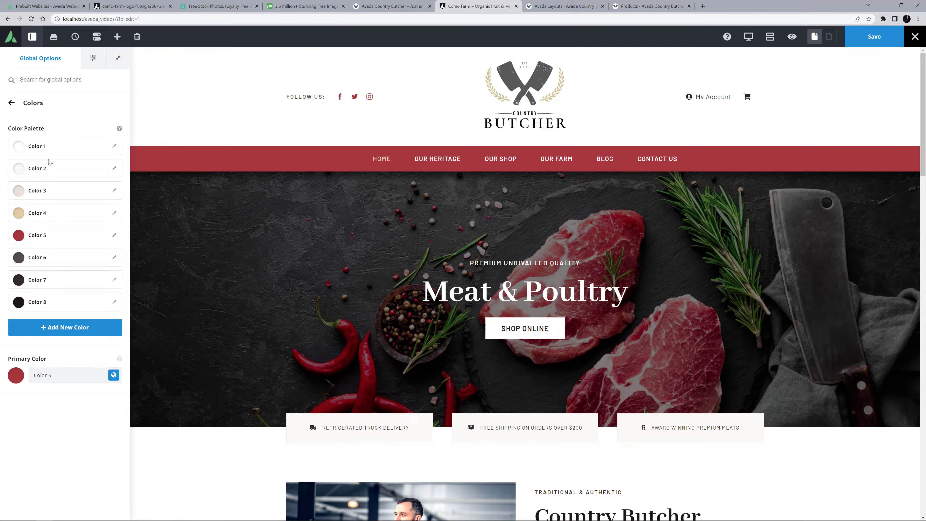
pyautogui.click(114, 235)
pyautogui.moveTo(38, 297); pyautogui.dragTo(2, 301)
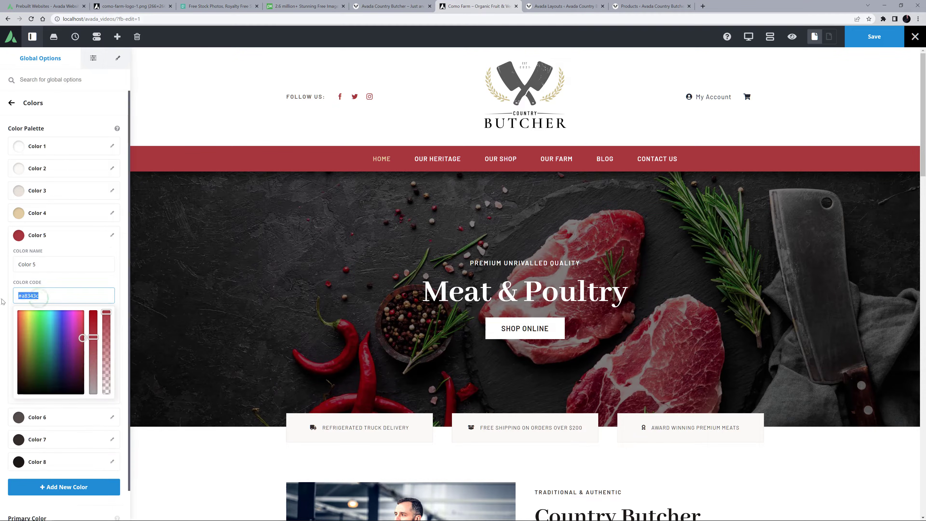
pyautogui.write('#00843d')
pyautogui.click(2, 299)
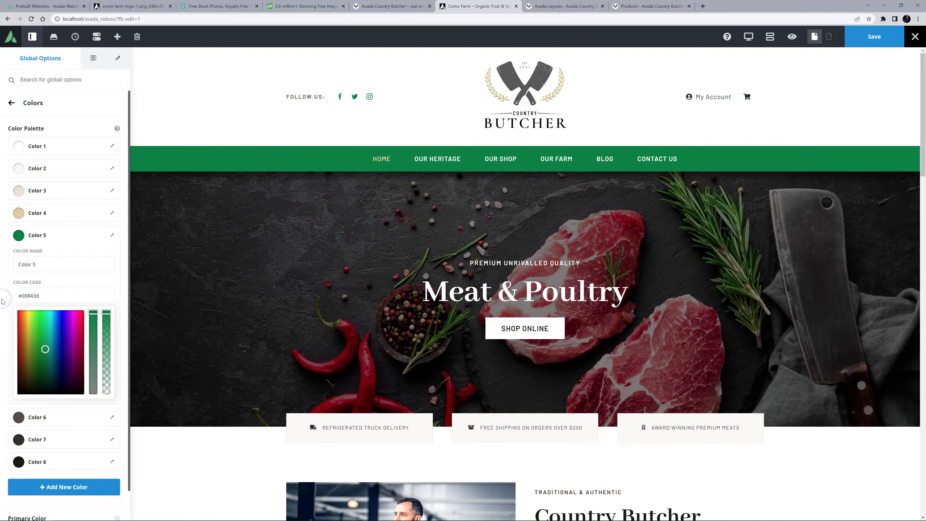
pyautogui.click(112, 235)
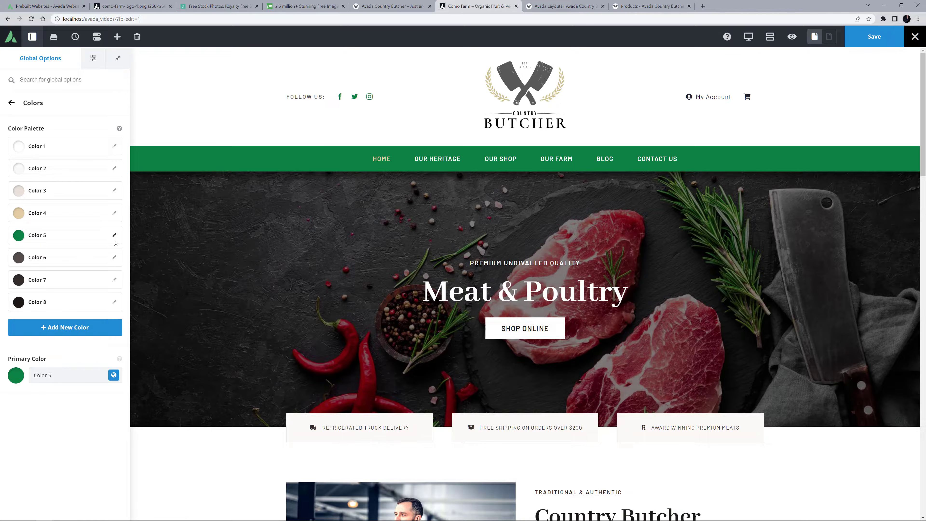
# Set Color 4 of the global color palette to #ffc23f.
pyautogui.click(114, 214)
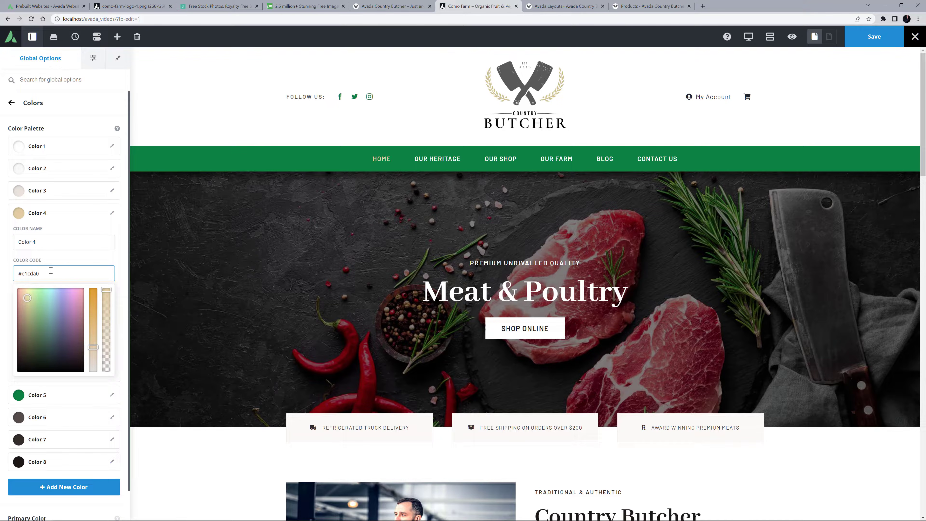
pyautogui.moveTo(49, 273); pyautogui.dragTo(1, 274)
pyautogui.write('#ffc23f')
pyautogui.click(113, 213)
# Set Color 3 of the global color palette to #e5f3eb.
pyautogui.click(114, 192)
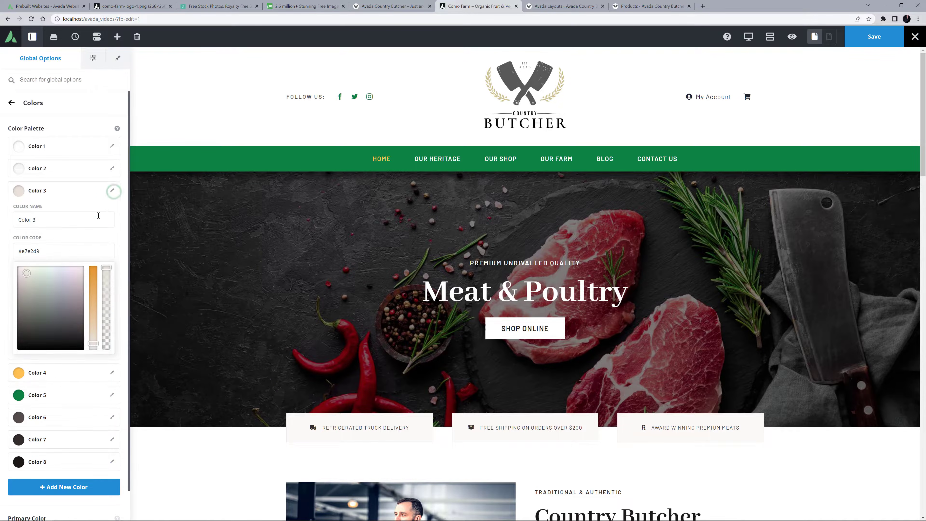
pyautogui.moveTo(49, 251); pyautogui.dragTo(2, 261)
pyautogui.write('#e5f3eb')
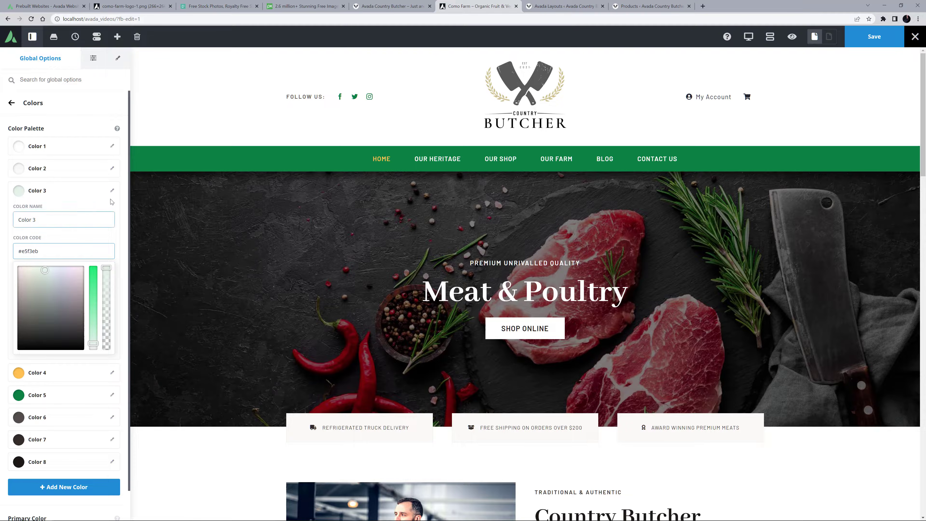
pyautogui.click(113, 192)
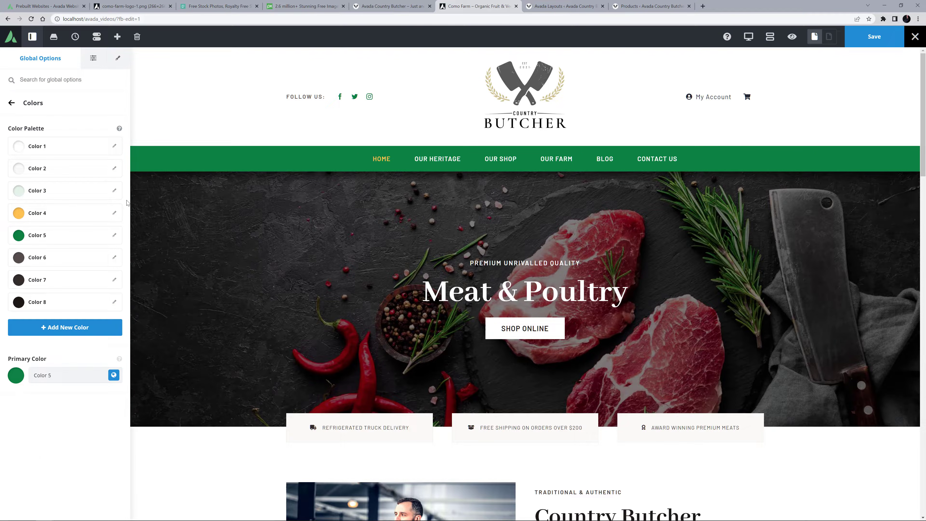
# Review the body typography settings in the global options, including font, sizes and link color.
pyautogui.click(12, 104)
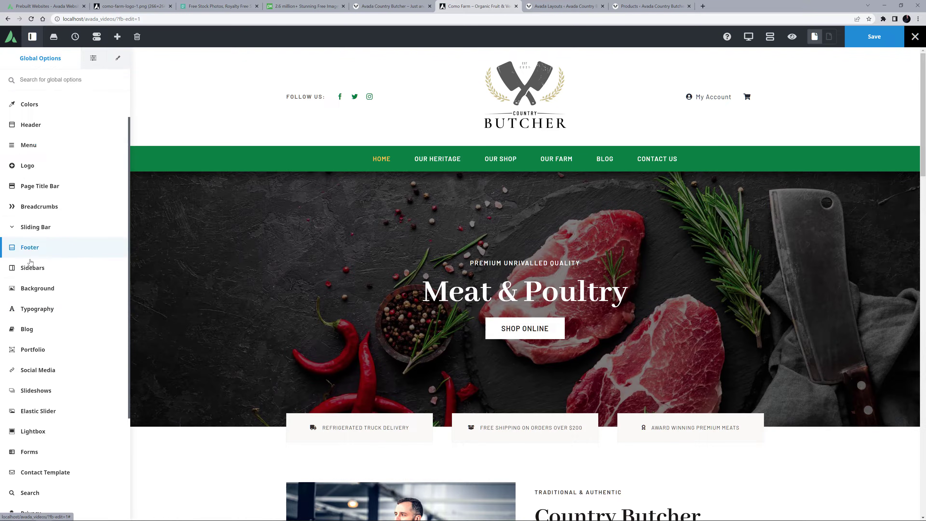
pyautogui.click(24, 311)
pyautogui.click(24, 347)
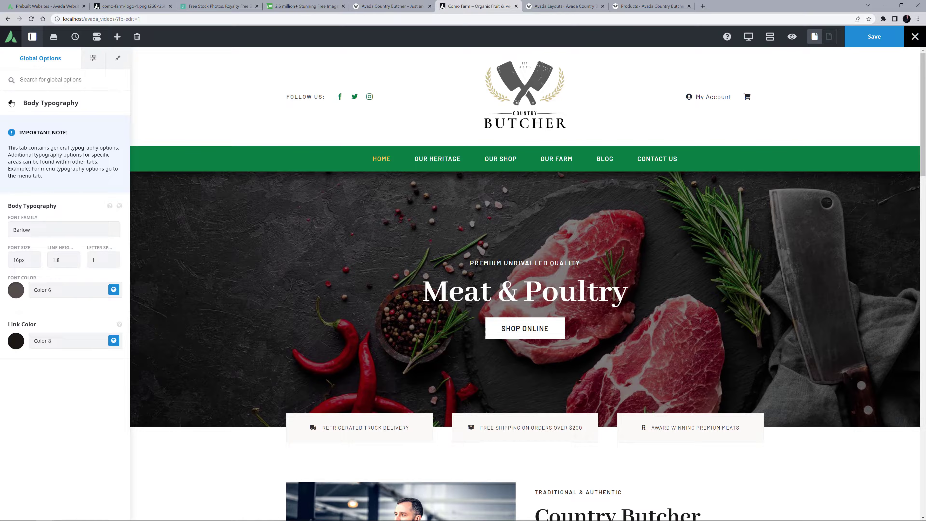
pyautogui.click(18, 23)
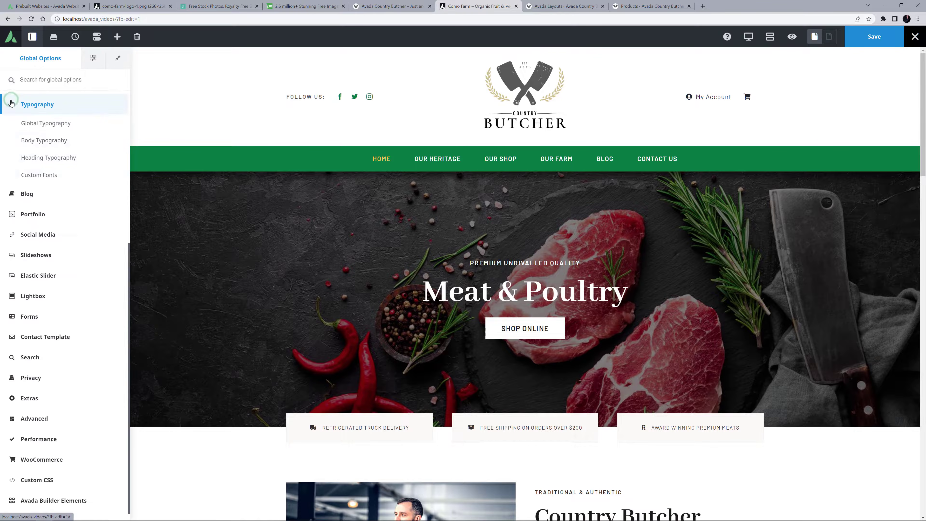
# Examine the global heading typography settings for the H1 to H4 fonts, sizes, margins and colors.
pyautogui.click(25, 158)
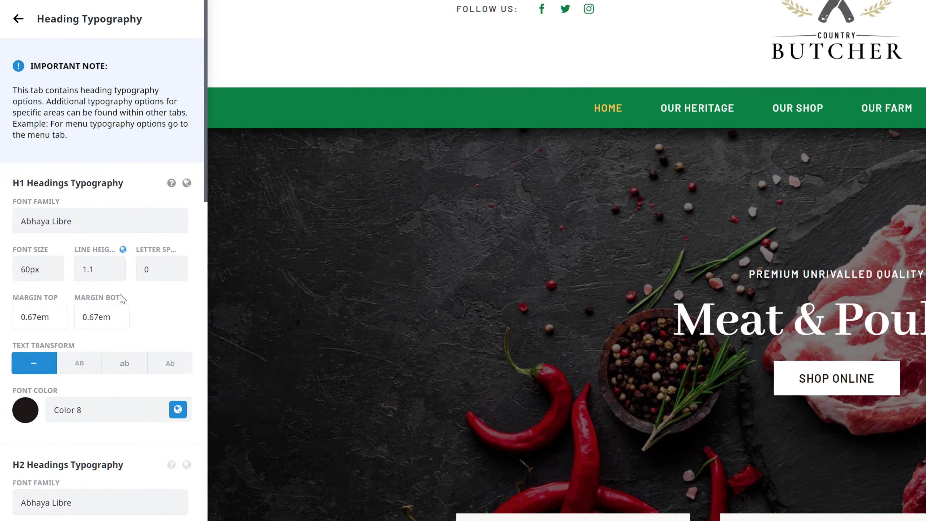
pyautogui.scroll(-3, 84, 292)
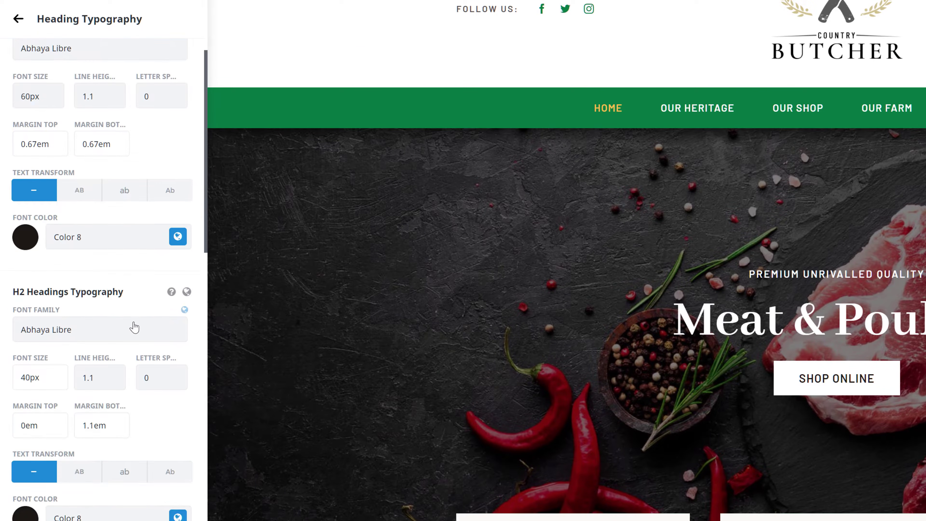
pyautogui.scroll(-5, 134, 325)
pyautogui.scroll(-2, 136, 324)
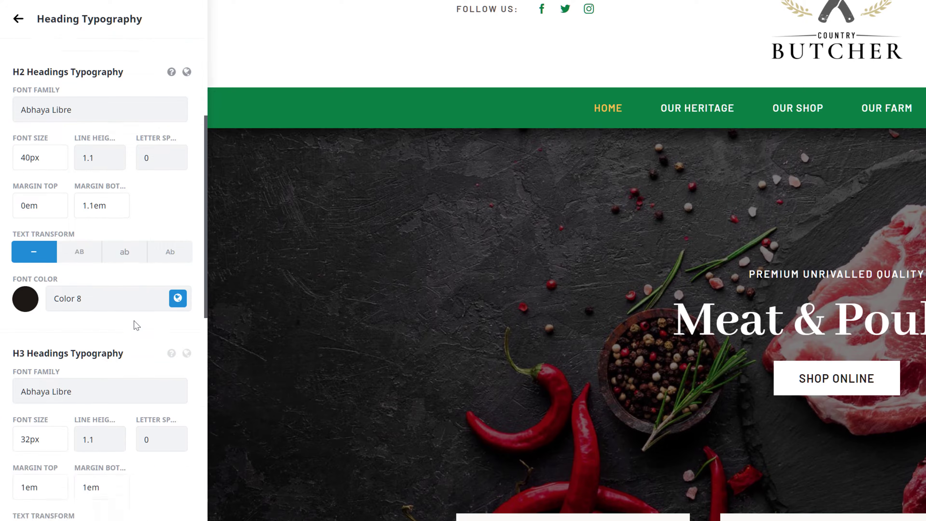
pyautogui.scroll(-3, 136, 324)
pyautogui.scroll(-7, 136, 325)
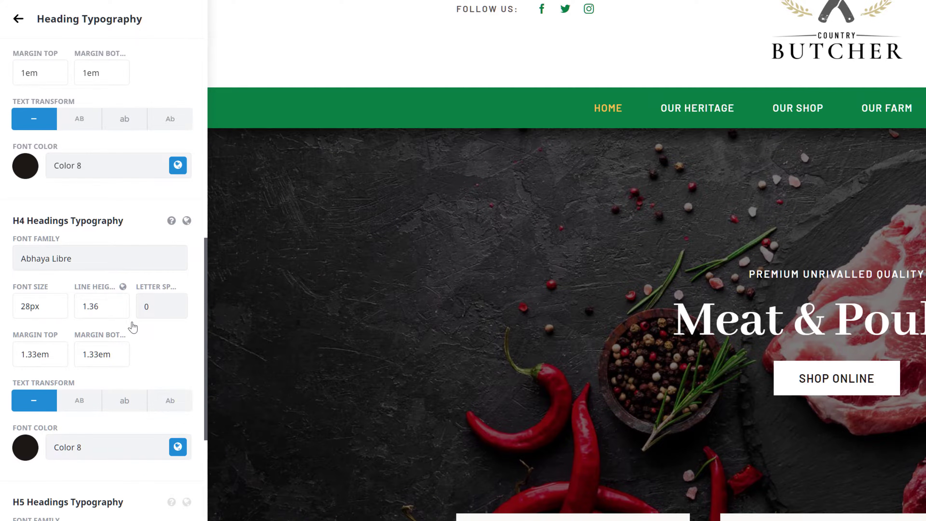
pyautogui.scroll(6, 133, 327)
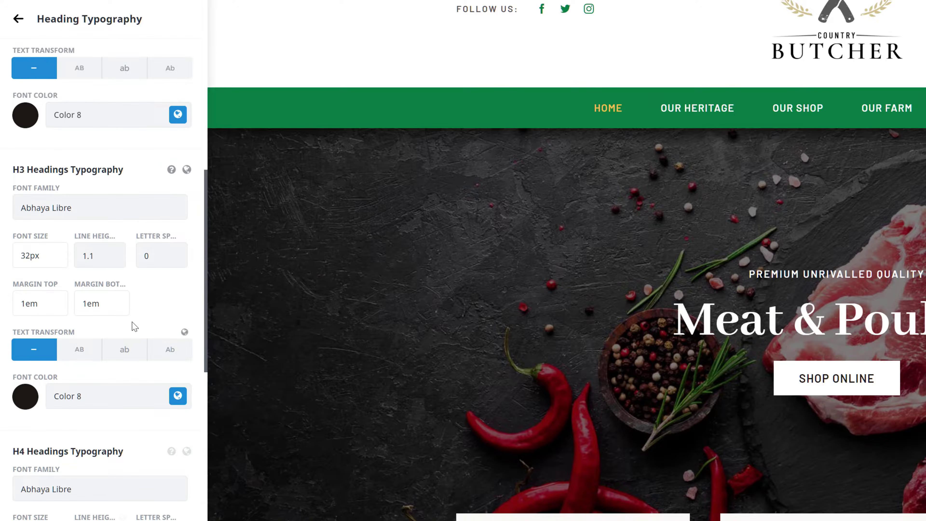
pyautogui.scroll(7, 134, 327)
pyautogui.scroll(6, 134, 326)
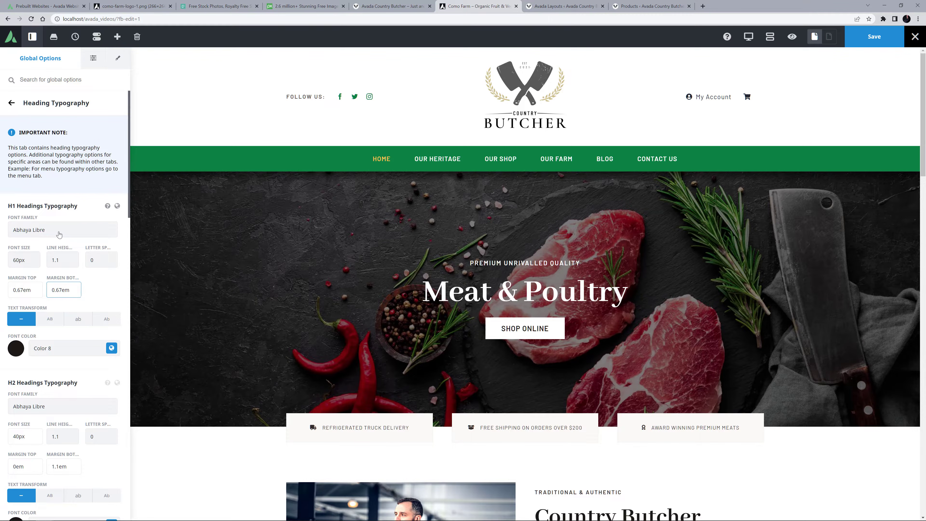
pyautogui.click(12, 103)
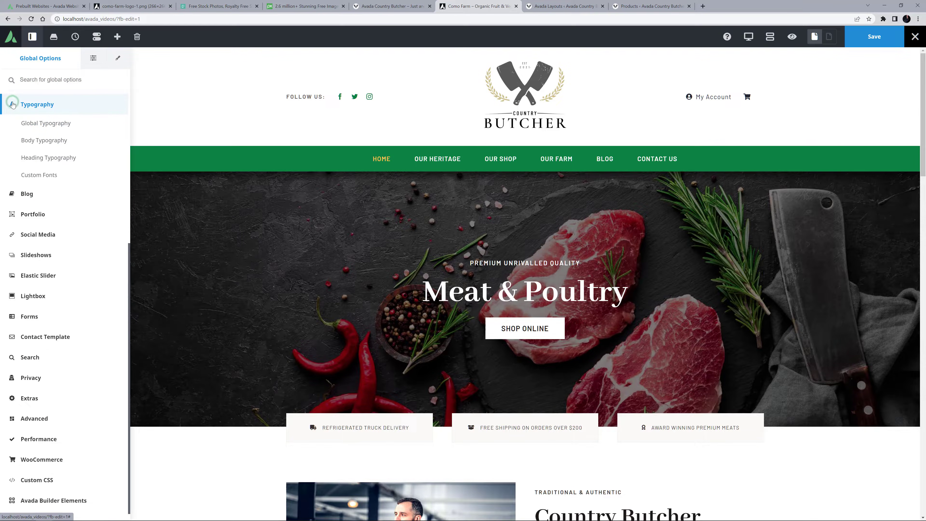
# Set the Headings global typography set to the Raleway font family with the Light 200 variant.
pyautogui.click(24, 123)
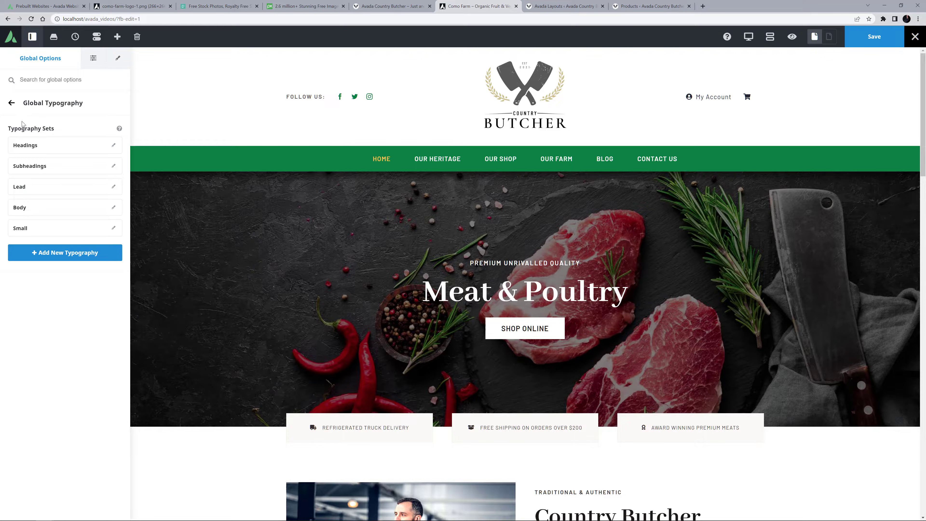
pyautogui.click(113, 146)
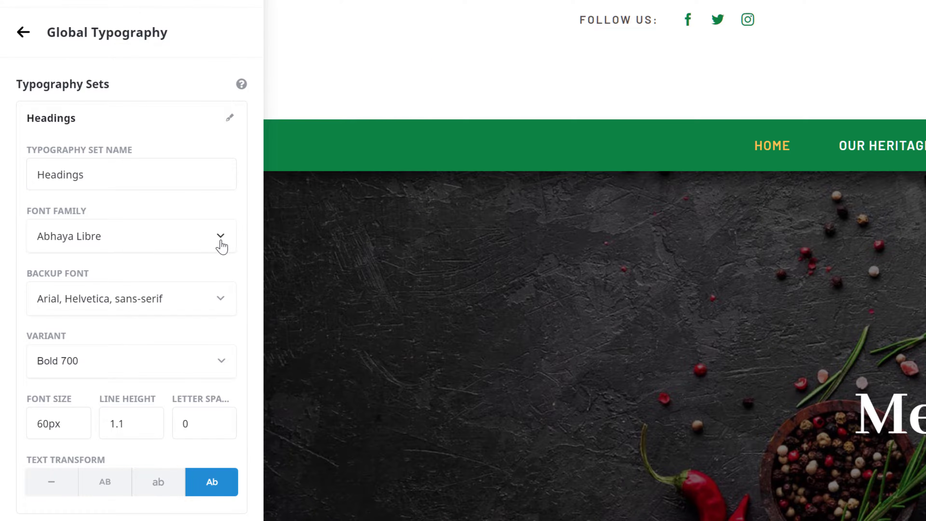
pyautogui.click(220, 236)
pyautogui.write('ralew')
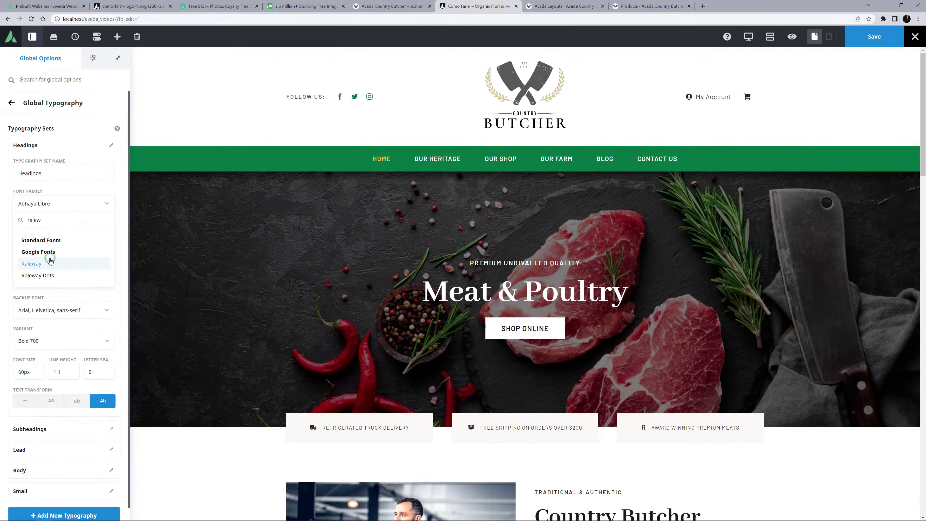
pyautogui.click(63, 357)
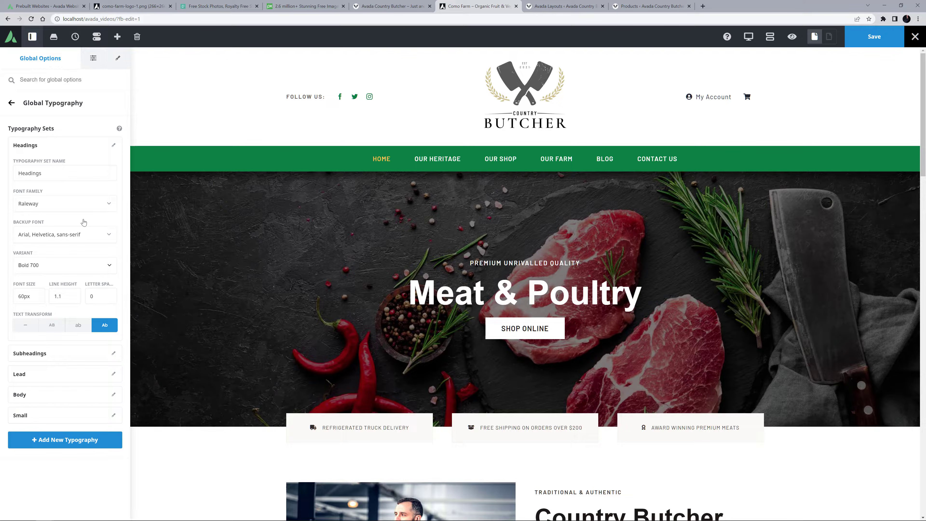
pyautogui.click(109, 266)
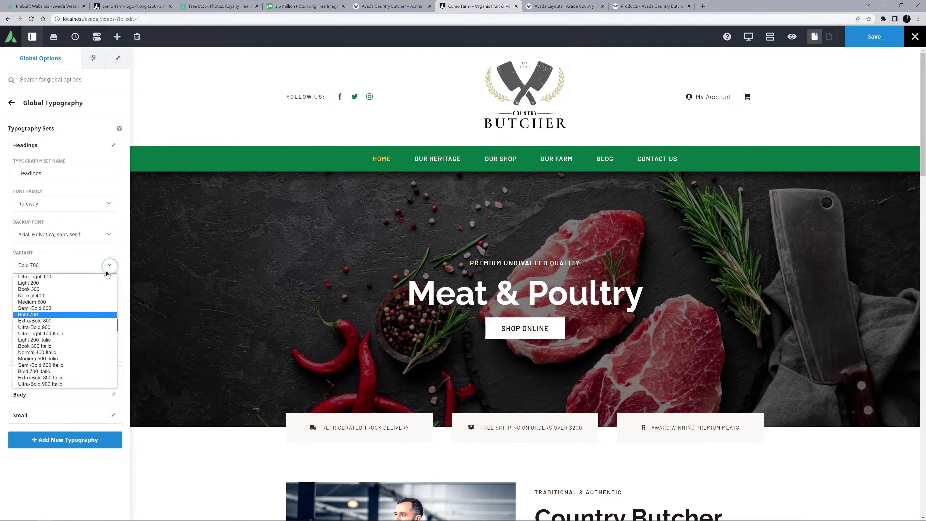
pyautogui.click(82, 286)
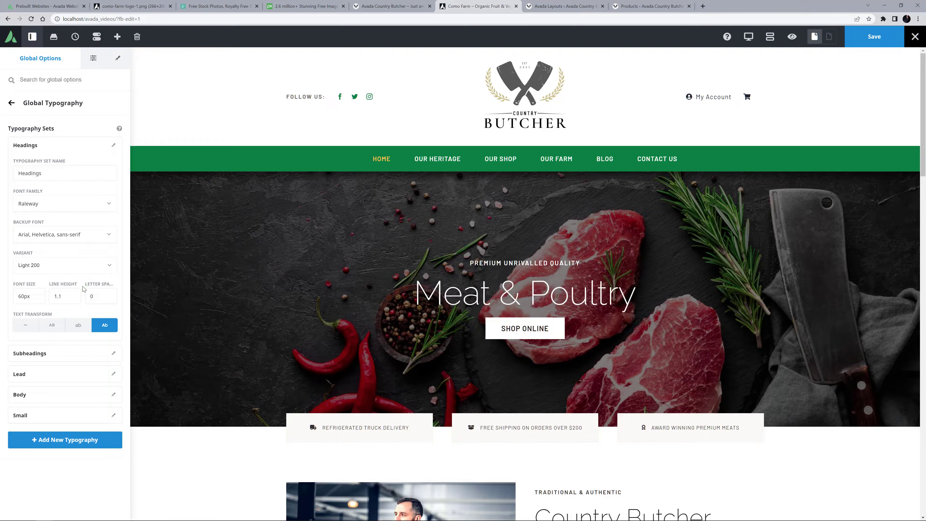
pyautogui.click(114, 145)
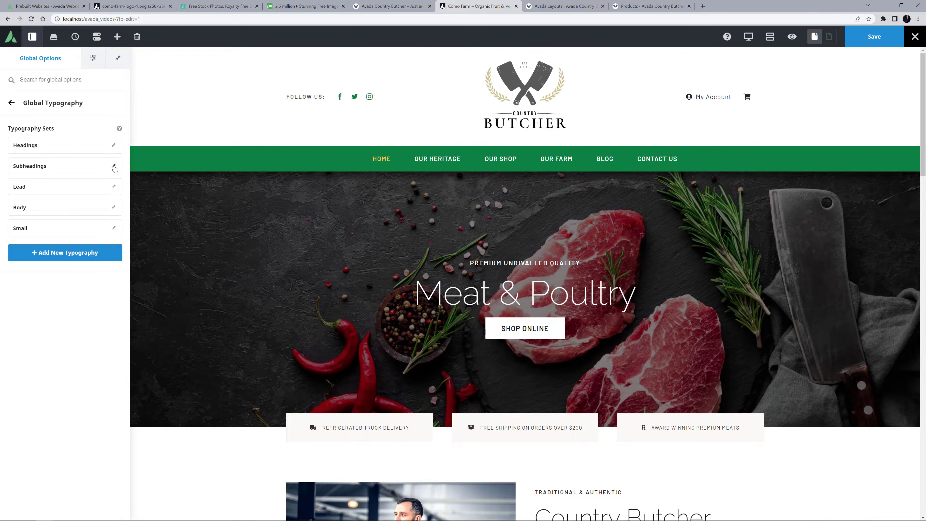
# Change the font family of the Subheadings typography set to Open Sans.
pyautogui.click(114, 167)
pyautogui.click(78, 227)
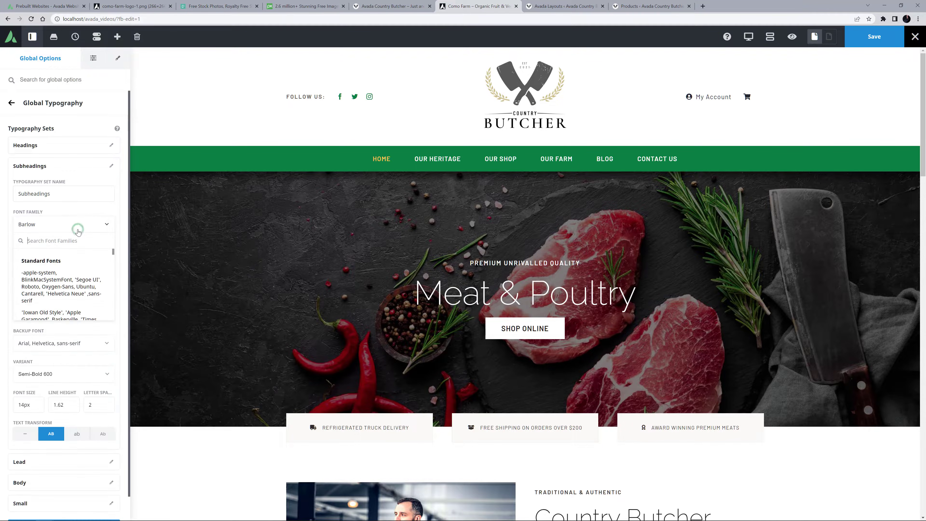
pyautogui.write('open')
pyautogui.click(34, 284)
pyautogui.click(112, 166)
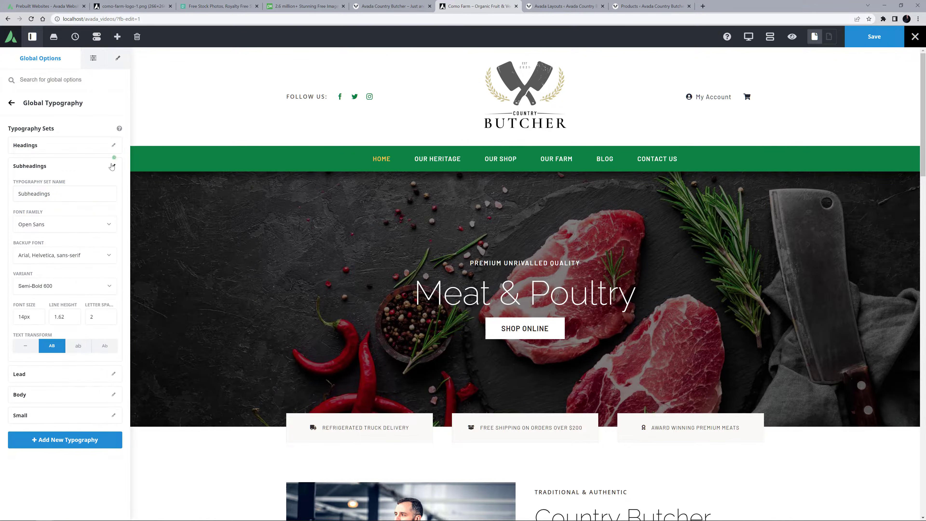
# Change the font family of the Lead typography set to Open Sans.
pyautogui.click(114, 186)
pyautogui.click(41, 244)
pyautogui.write('open')
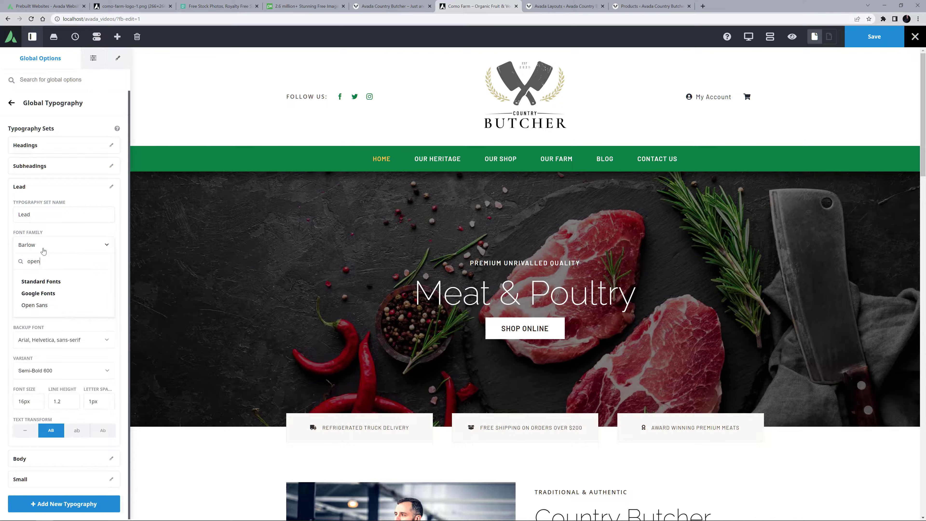
pyautogui.click(34, 305)
pyautogui.click(112, 186)
# Change the font family of the Body typography set to Open Sans.
pyautogui.click(112, 207)
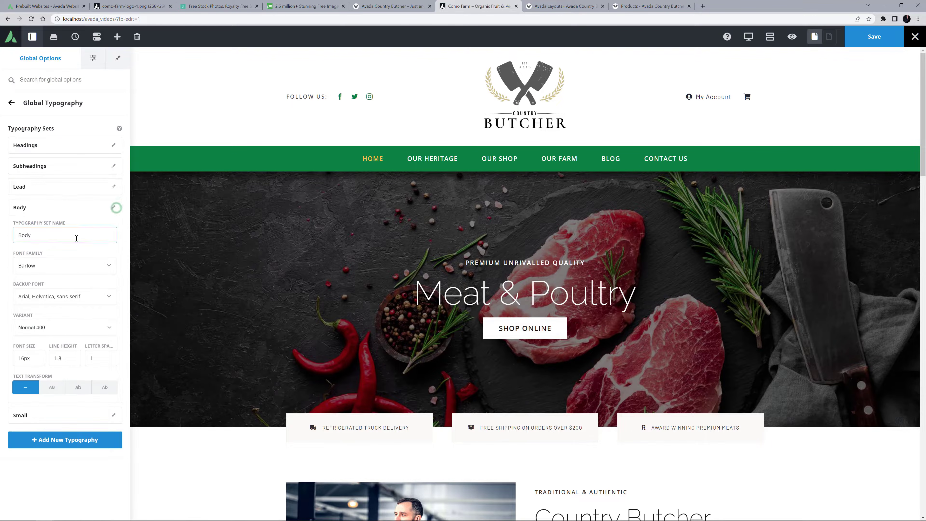
pyautogui.click(50, 266)
pyautogui.write('open')
pyautogui.click(34, 326)
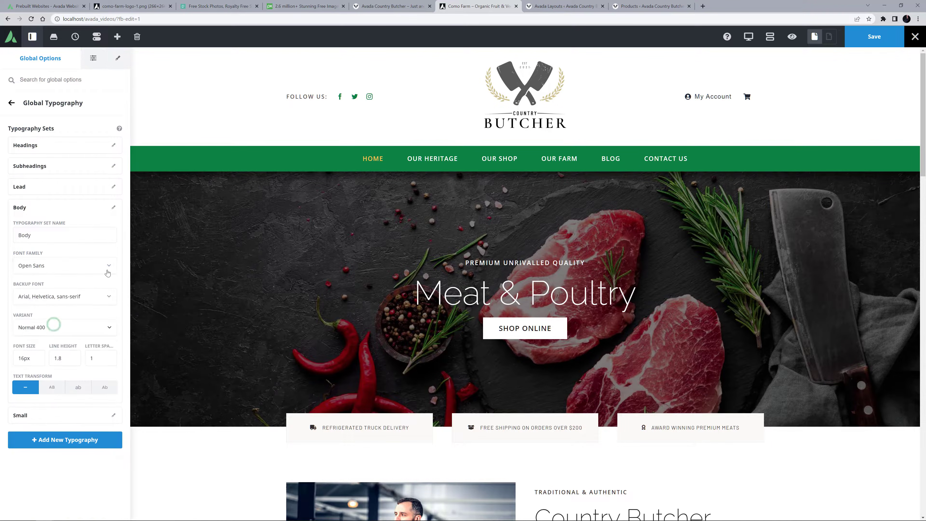
pyautogui.click(113, 207)
# Change the font family of the Small typography set to Open Sans and save the global option changes.
pyautogui.click(111, 228)
pyautogui.click(46, 286)
pyautogui.write('open')
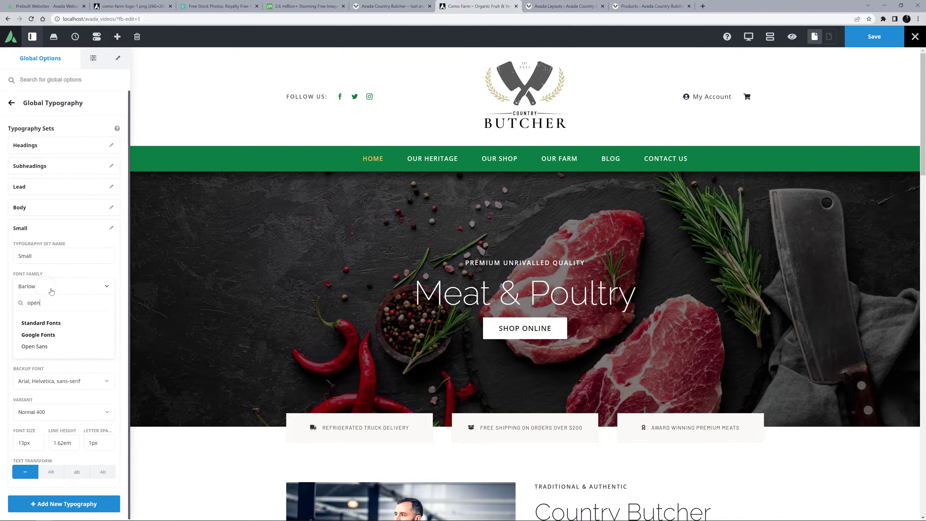
pyautogui.click(46, 351)
pyautogui.click(111, 228)
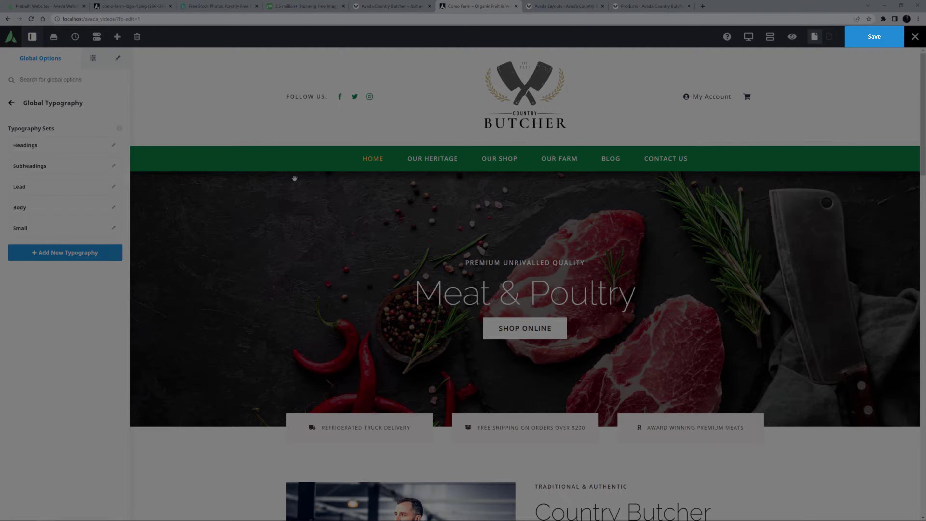
pyautogui.click(872, 38)
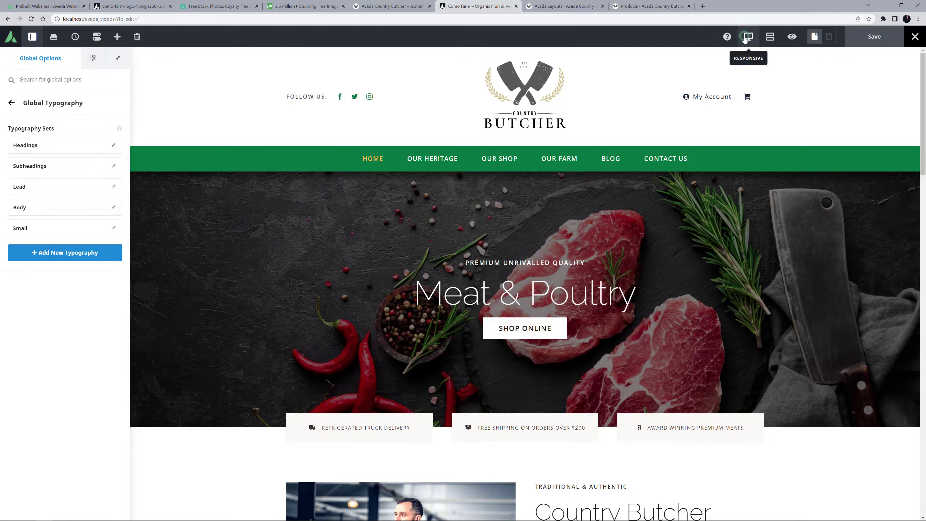
# Preview the home page in the tablet and mobile responsive views, ending in the desktop view.
pyautogui.moveTo(748, 38)
pyautogui.click(769, 58)
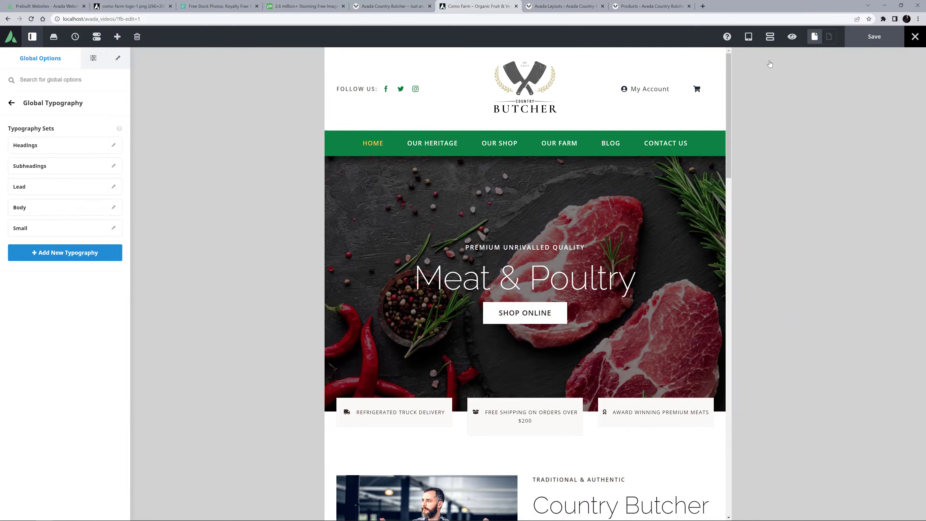
pyautogui.moveTo(749, 39)
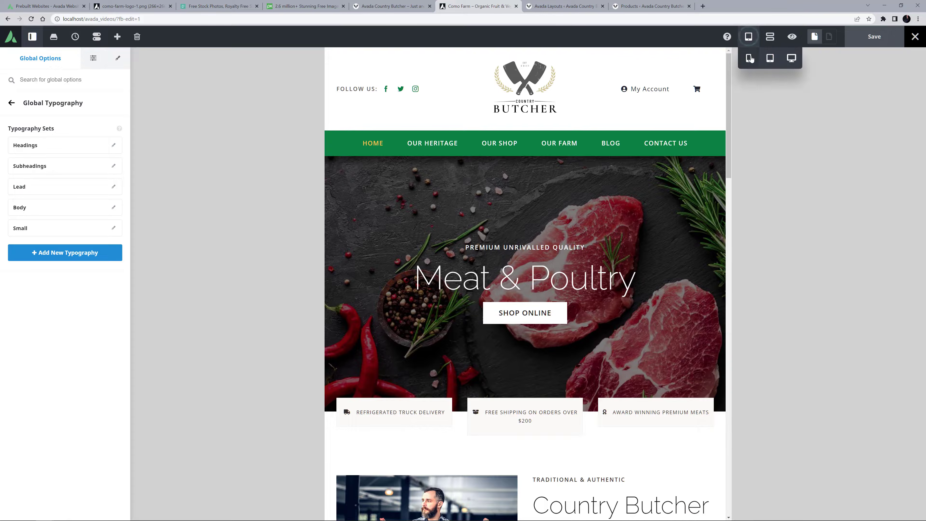
pyautogui.click(748, 59)
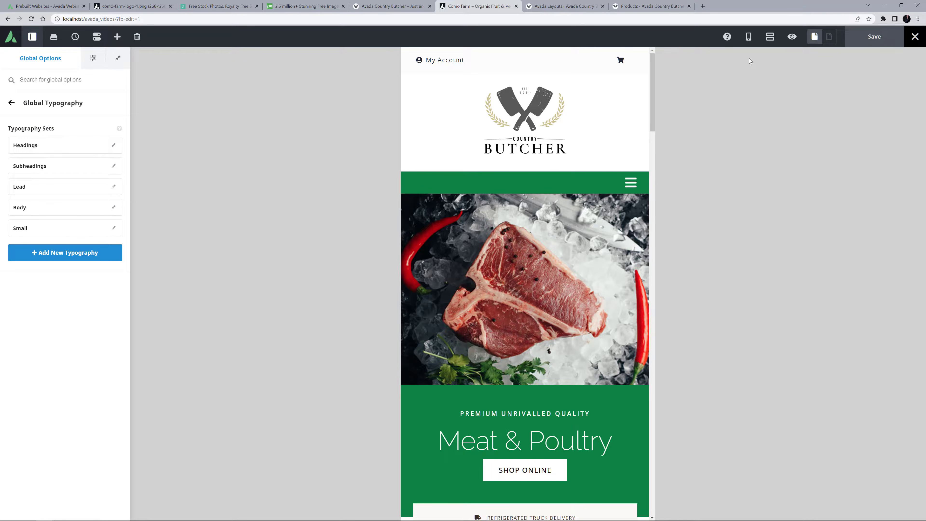
pyautogui.click(748, 37)
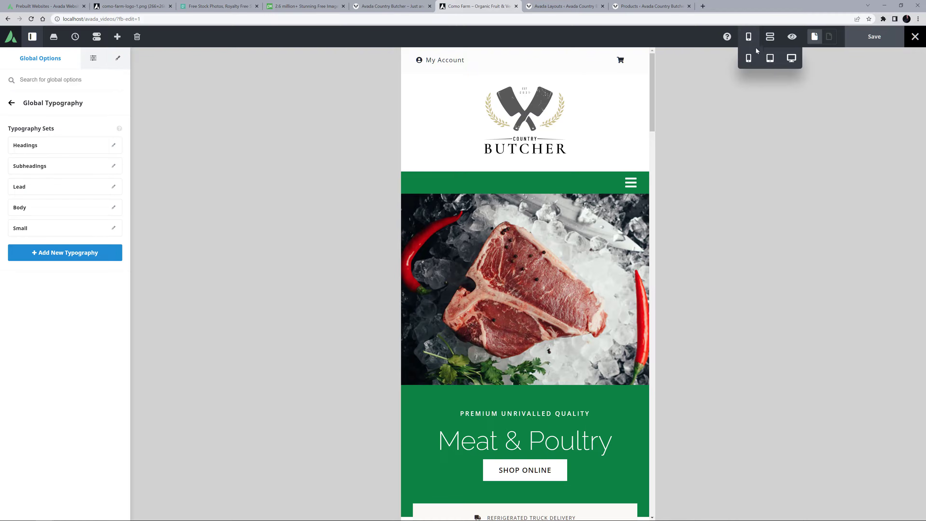
pyautogui.click(791, 58)
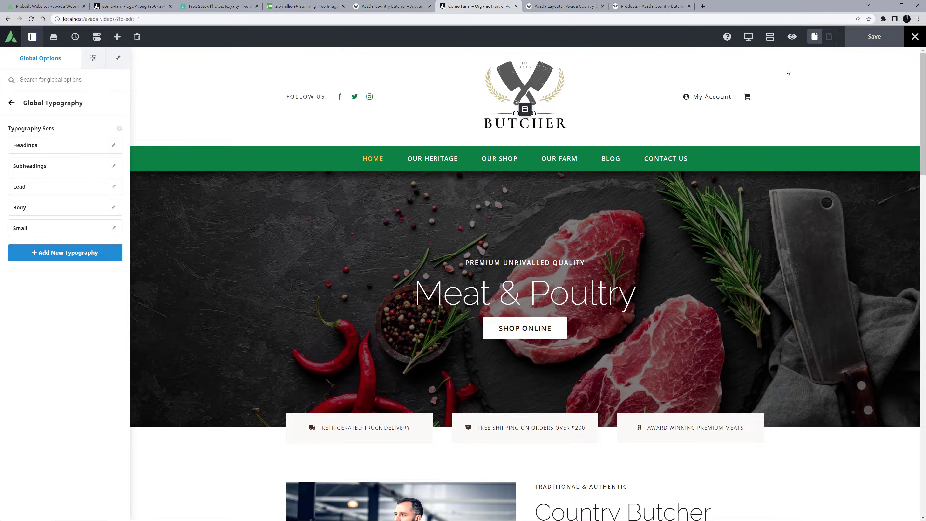
# Open the Global Layout's Custom Global Header in the live editor and look over the page.
pyautogui.click(581, 7)
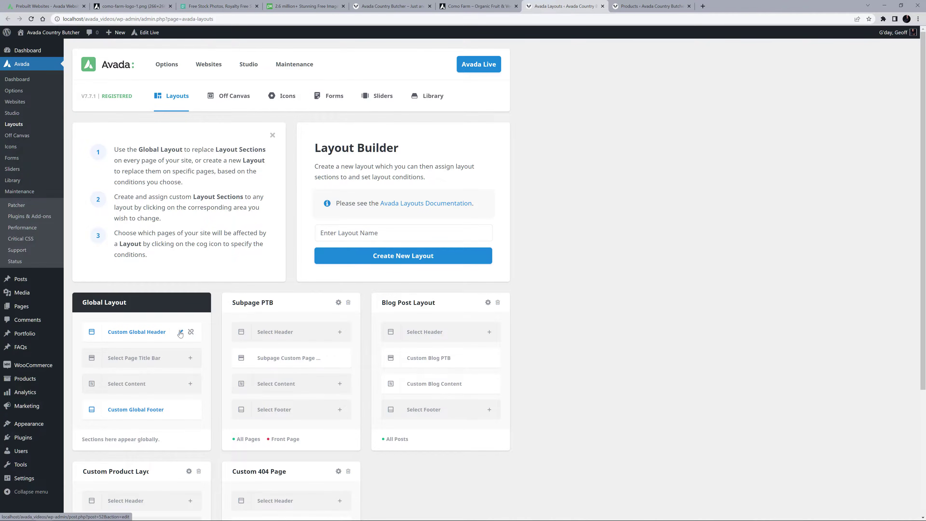
pyautogui.click(180, 332)
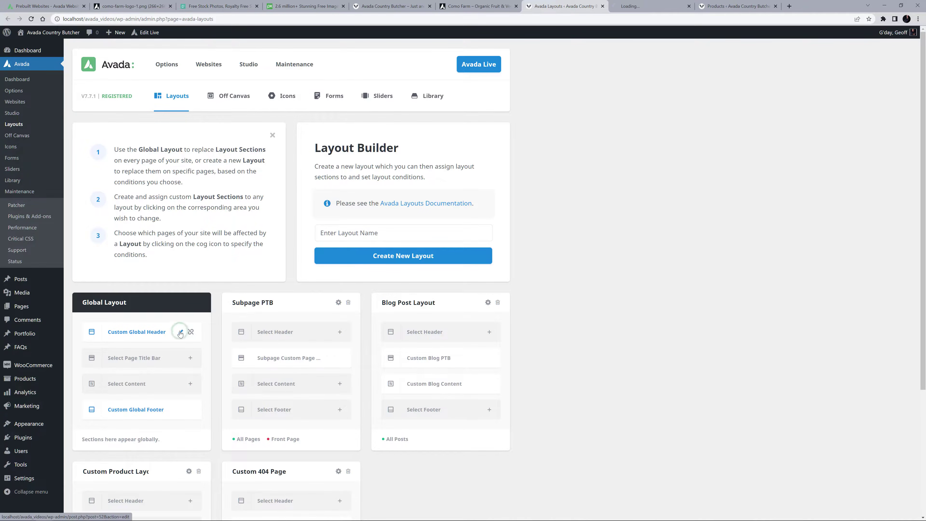
pyautogui.click(635, 5)
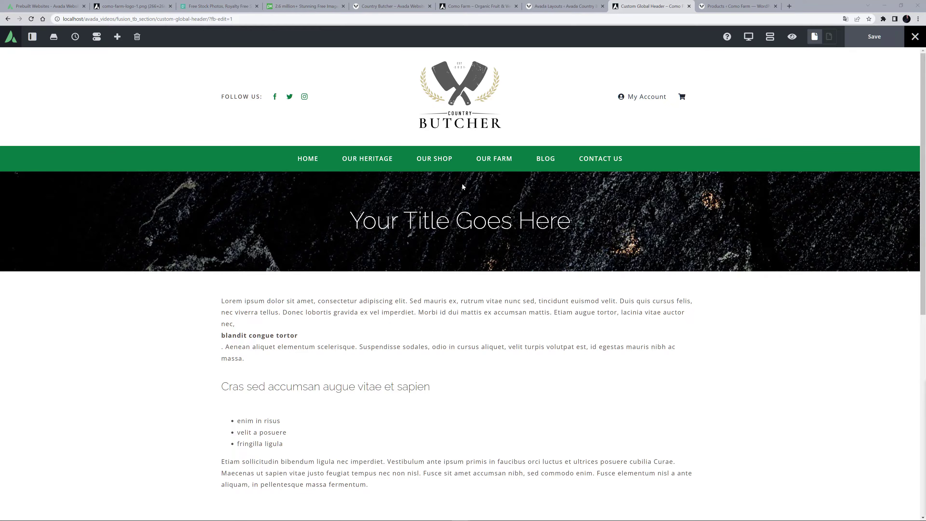
pyautogui.scroll(-6, 464, 185)
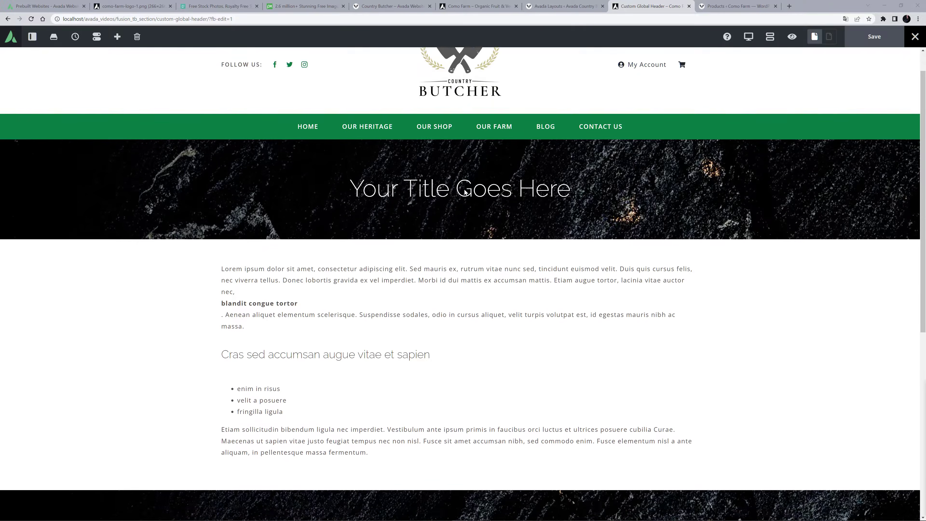
pyautogui.scroll(6, 465, 196)
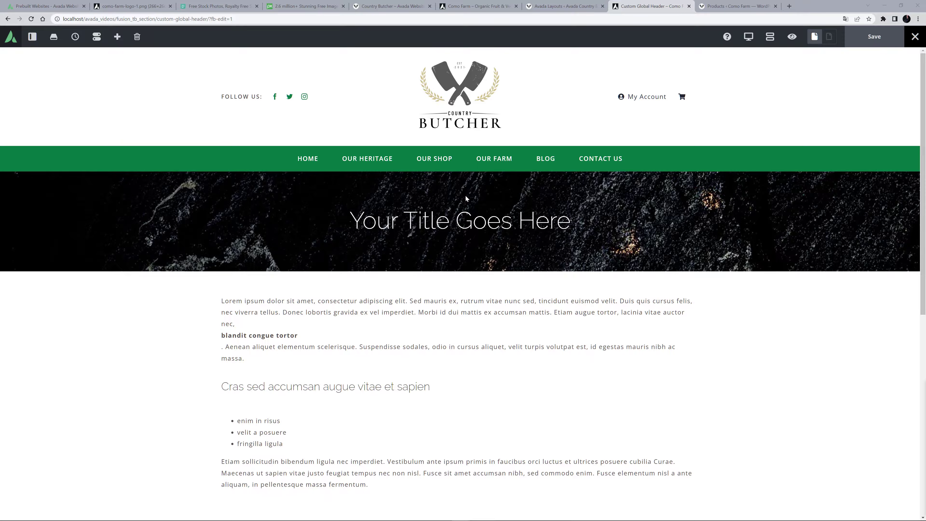
# Open the nested Social Links element beside the Follow Us text for editing and set its boxed style to Yes.
pyautogui.moveTo(291, 97)
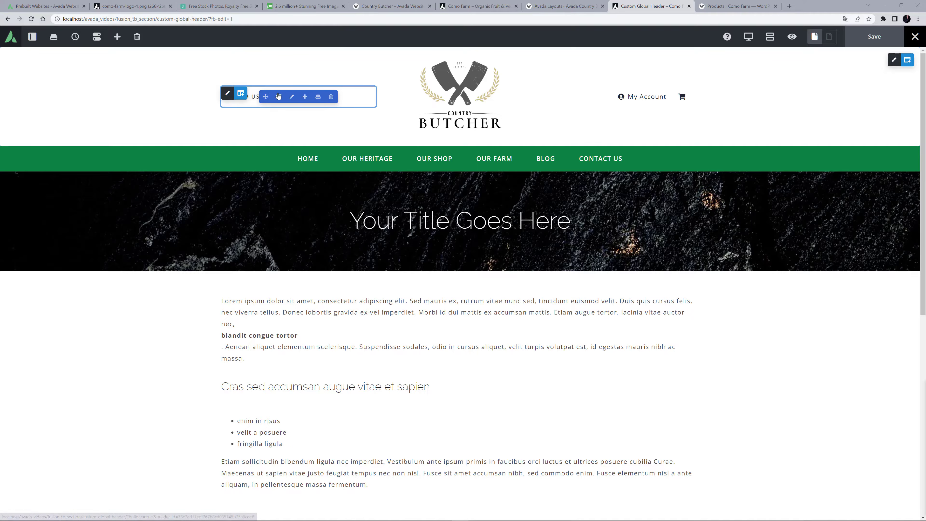
pyautogui.click(291, 97)
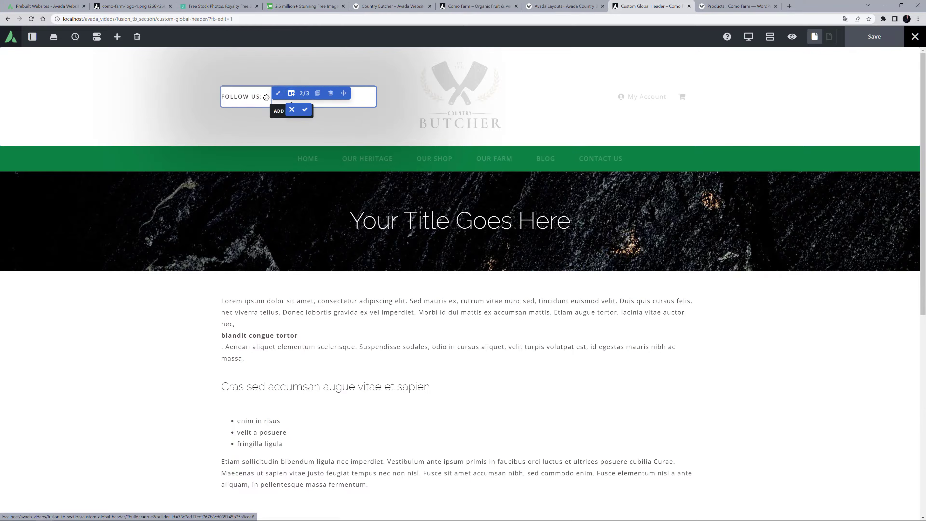
pyautogui.moveTo(241, 101)
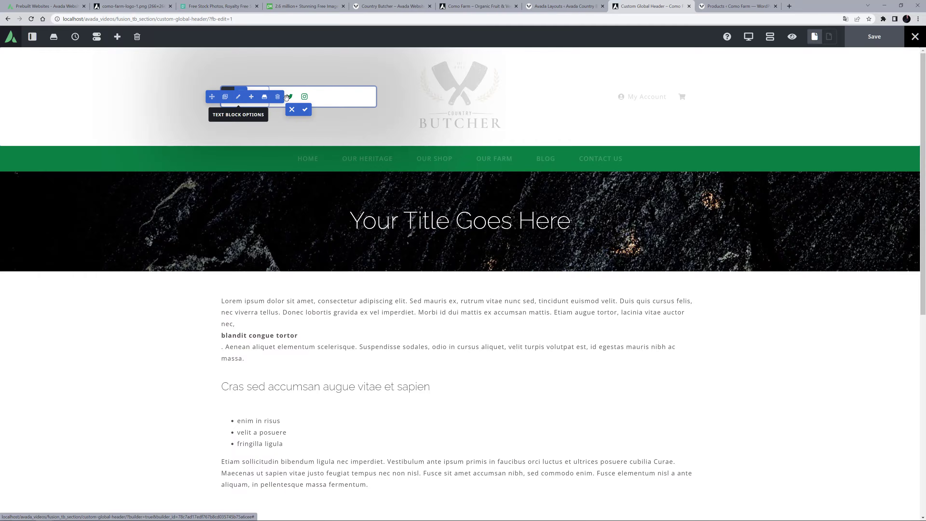
pyautogui.moveTo(324, 102)
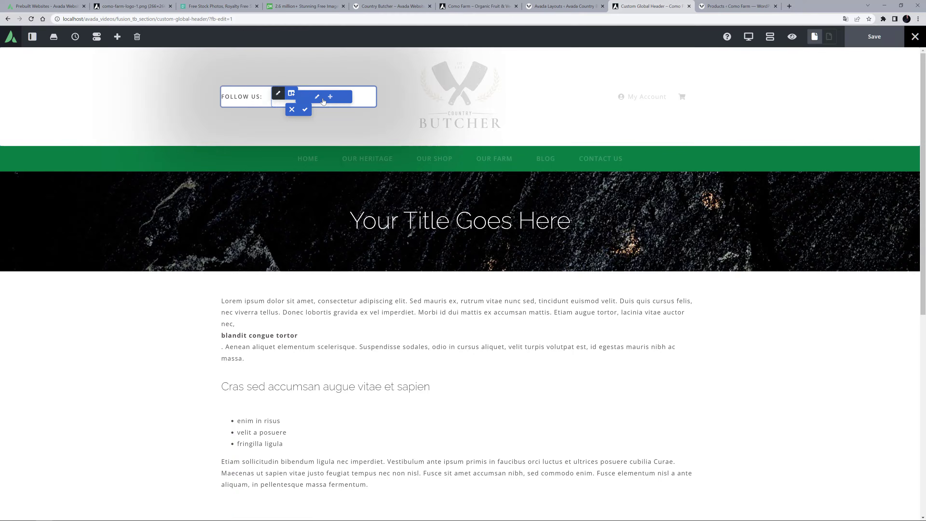
pyautogui.click(317, 97)
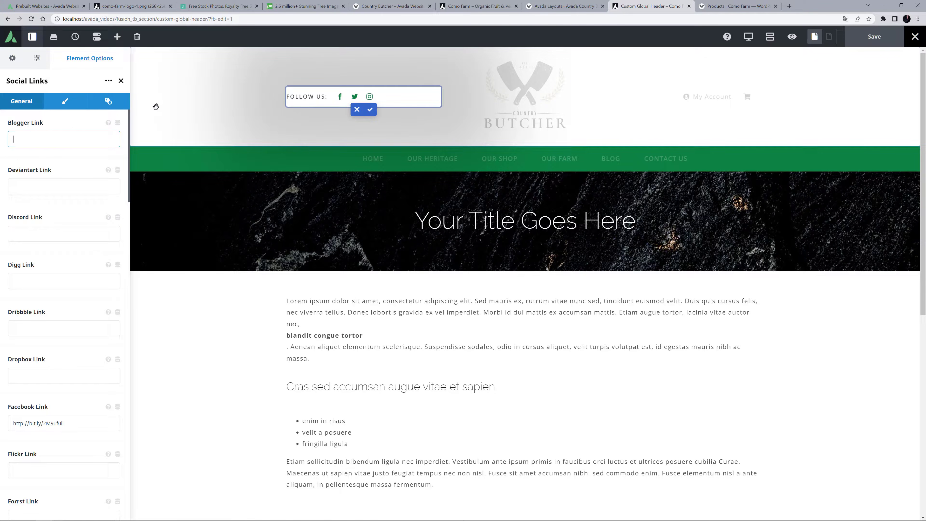
pyautogui.click(65, 101)
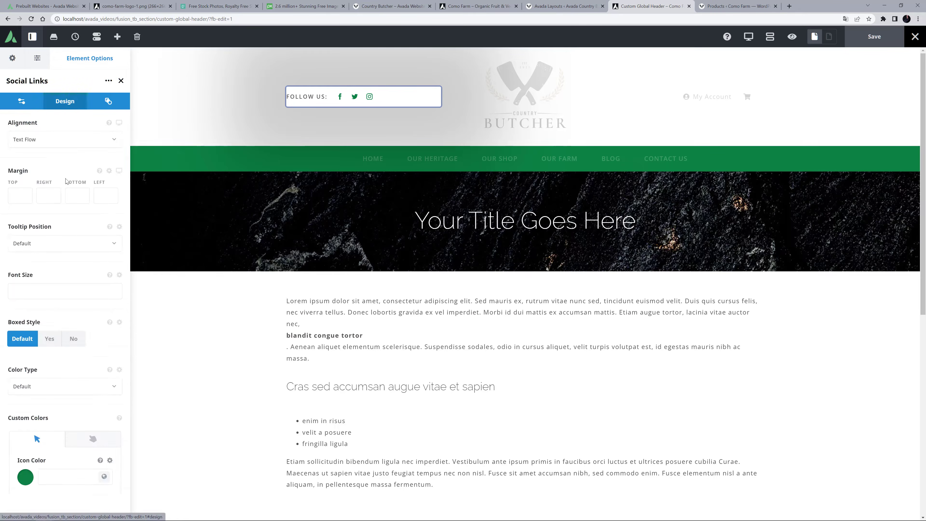
pyautogui.click(51, 335)
# Set the regular-state background color of the Social Links element to rgba(255,255,255,0).
pyautogui.scroll(-3, 54, 350)
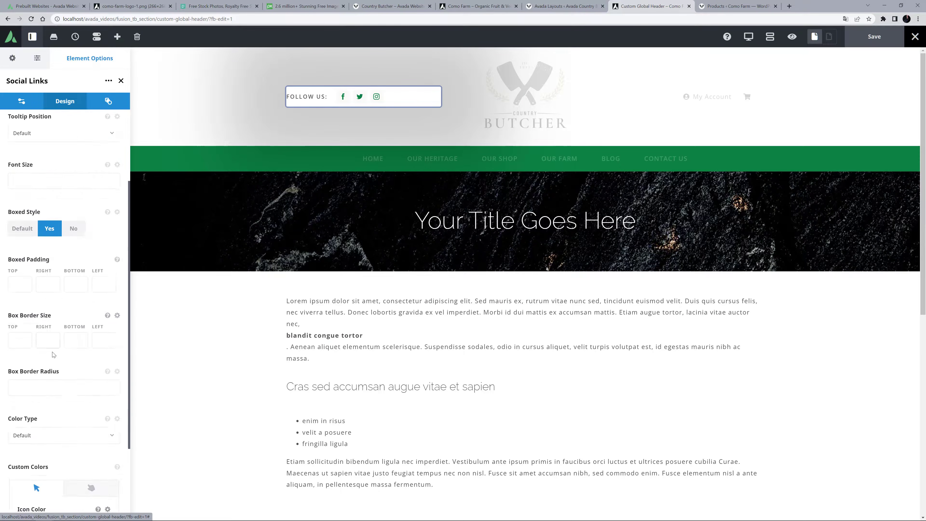
pyautogui.scroll(-3, 53, 353)
pyautogui.click(49, 467)
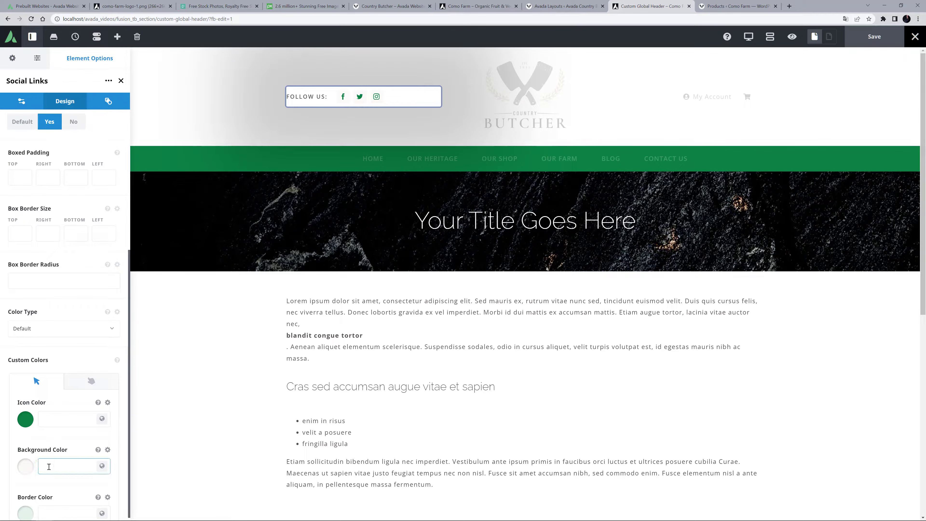
pyautogui.write('rgba(255,255,255,0)')
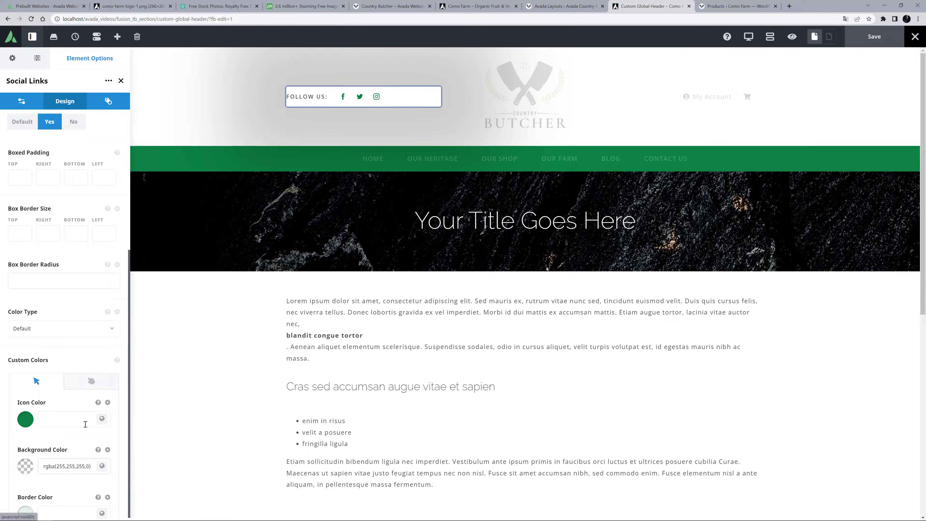
# Set the hover-state background color of the Social Links element to Color 5 and accept the nested element changes.
pyautogui.click(91, 381)
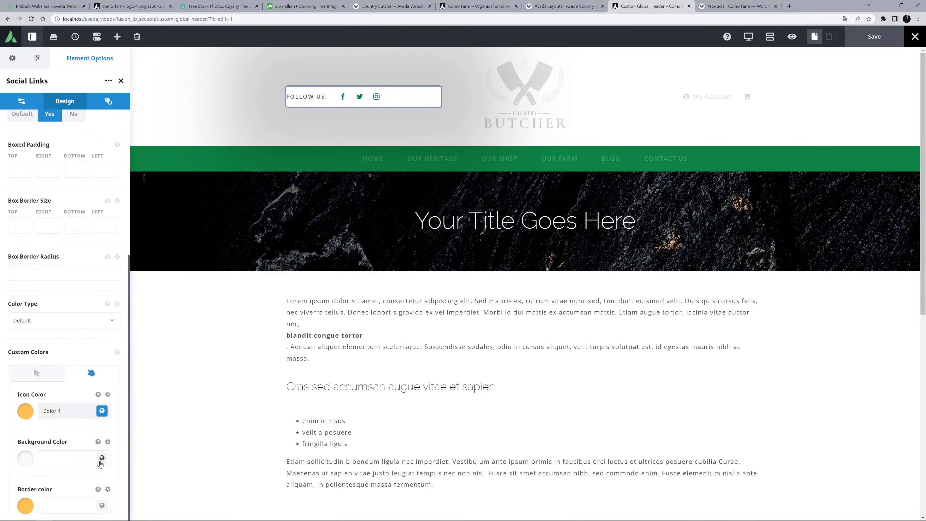
pyautogui.click(101, 458)
pyautogui.click(73, 490)
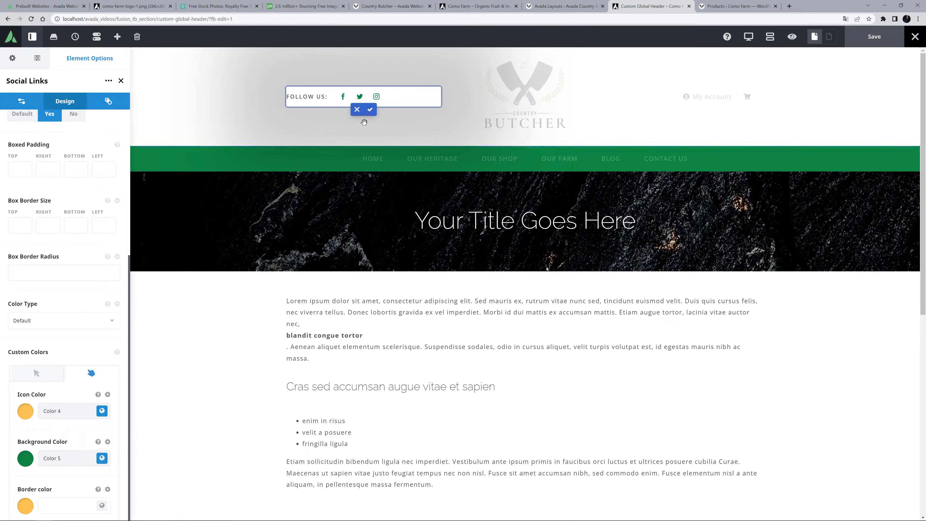
pyautogui.click(370, 109)
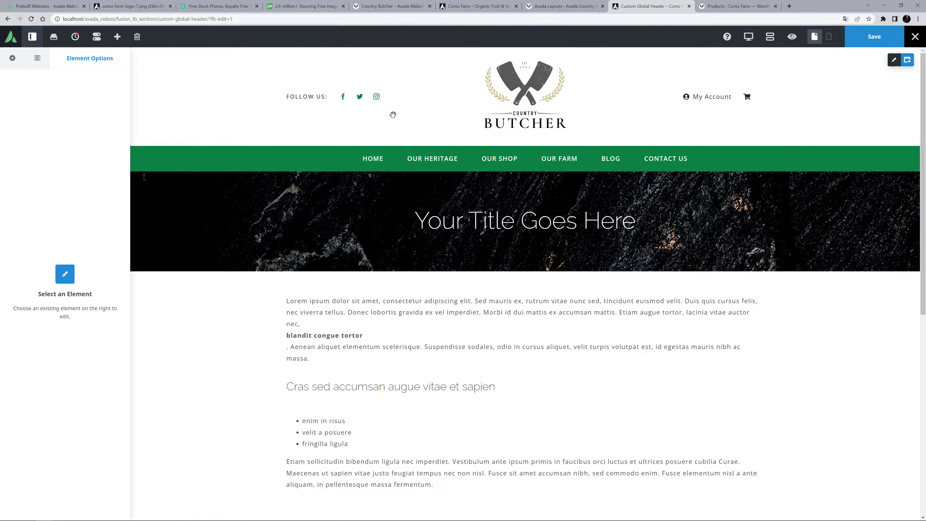
# Replace the dynamic logo in the header's Image element with como-farm-logo.png at full size, 266 × 266.
pyautogui.click(517, 96)
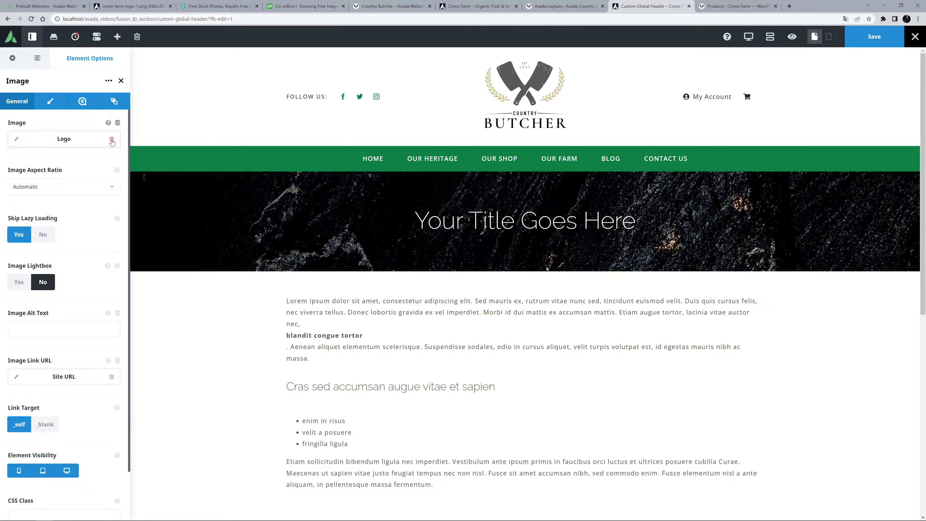
pyautogui.click(112, 141)
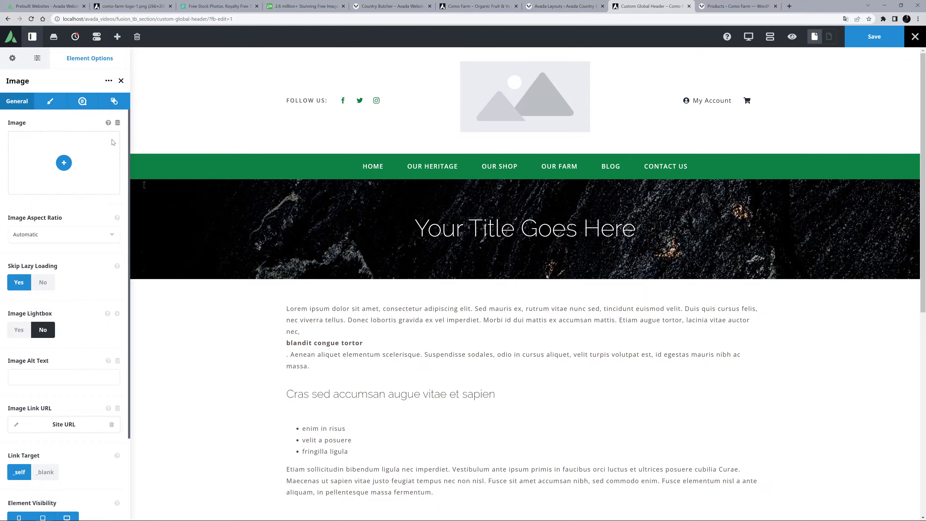
pyautogui.click(63, 163)
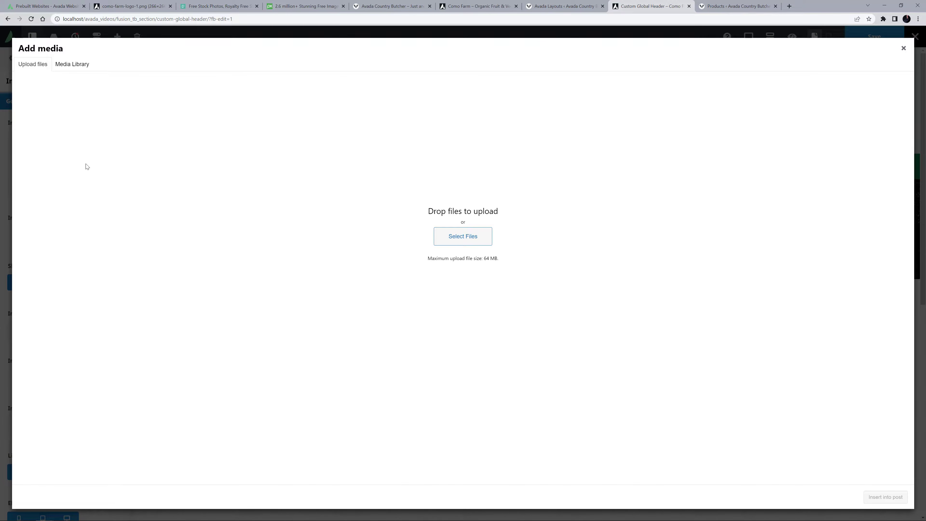
pyautogui.click(461, 237)
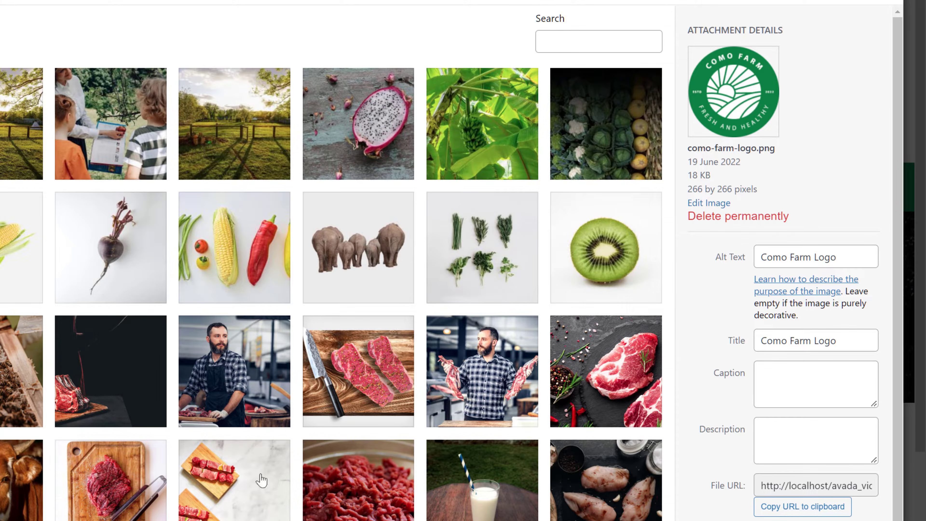
pyautogui.scroll(-2, 768, 498)
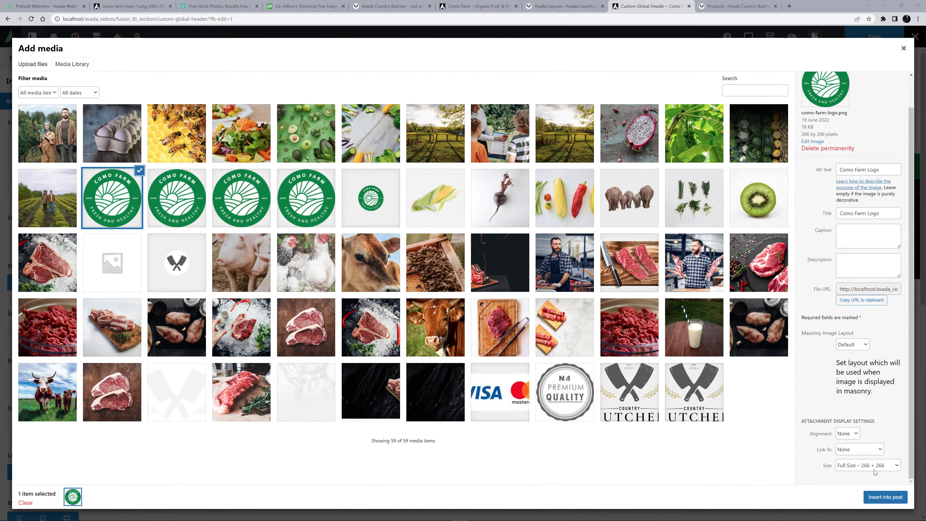
pyautogui.click(872, 494)
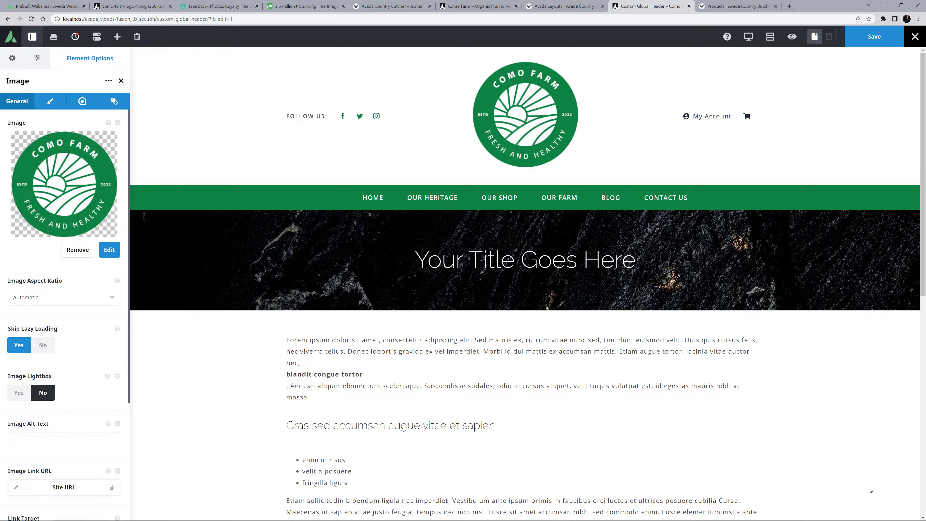
# Set the logo's Image Max Width to 133px and review its general options, including the Site URL link.
pyautogui.click(51, 101)
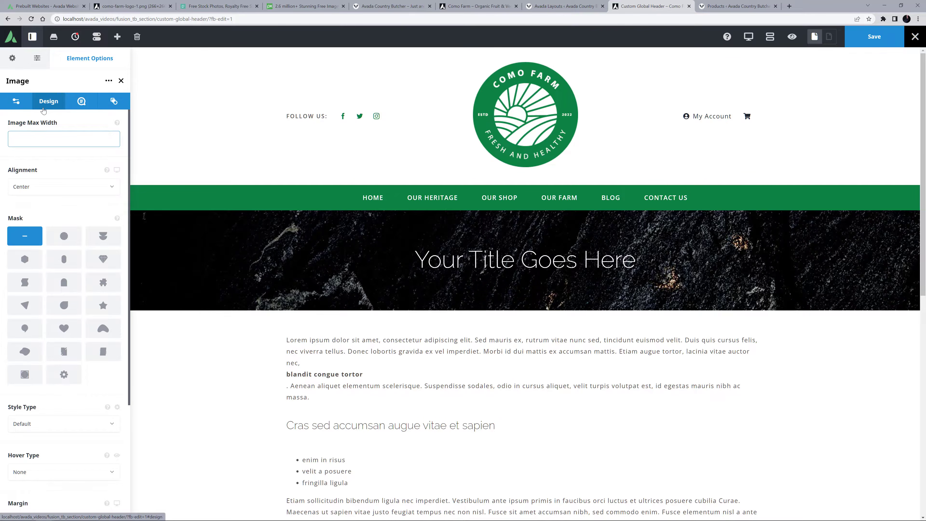
pyautogui.write('133px')
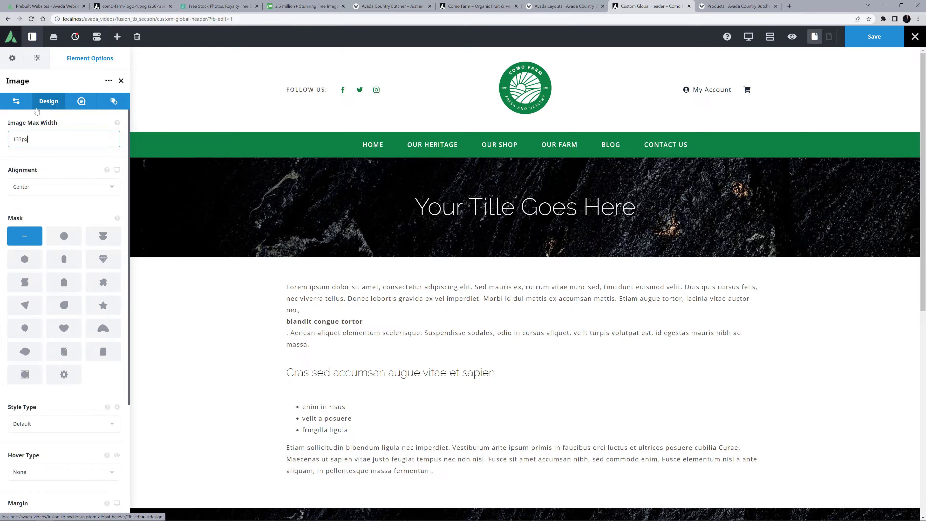
pyautogui.click(19, 101)
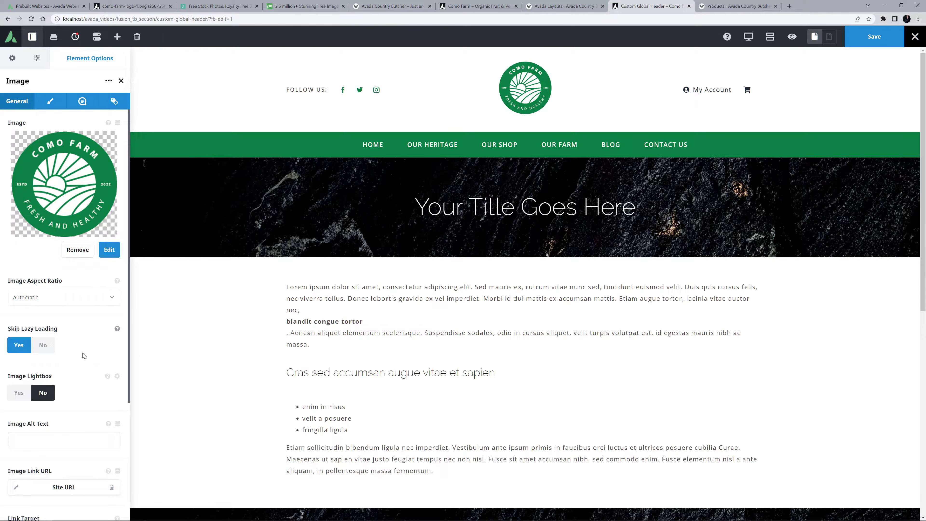
pyautogui.scroll(-3, 87, 366)
pyautogui.scroll(-1, 88, 365)
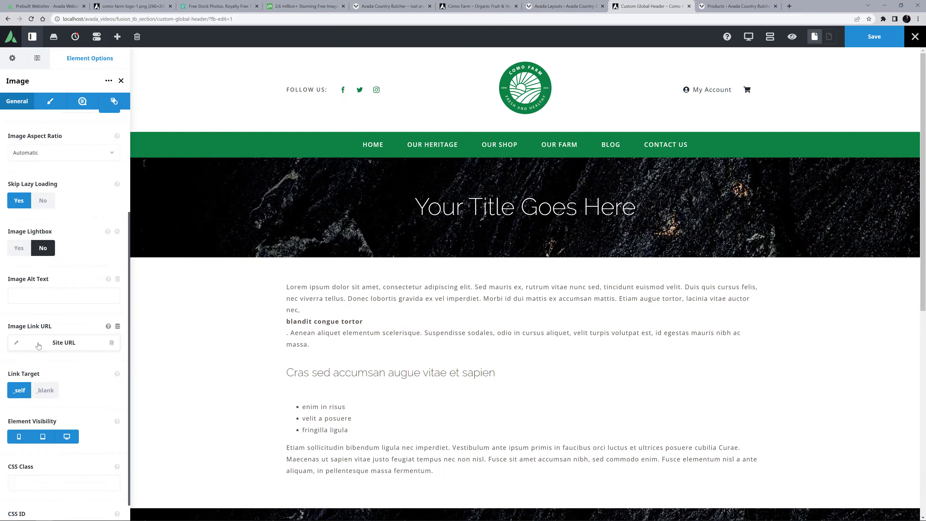
pyautogui.click(88, 302)
# Preview the header in the tablet and mobile responsive views.
pyautogui.click(750, 36)
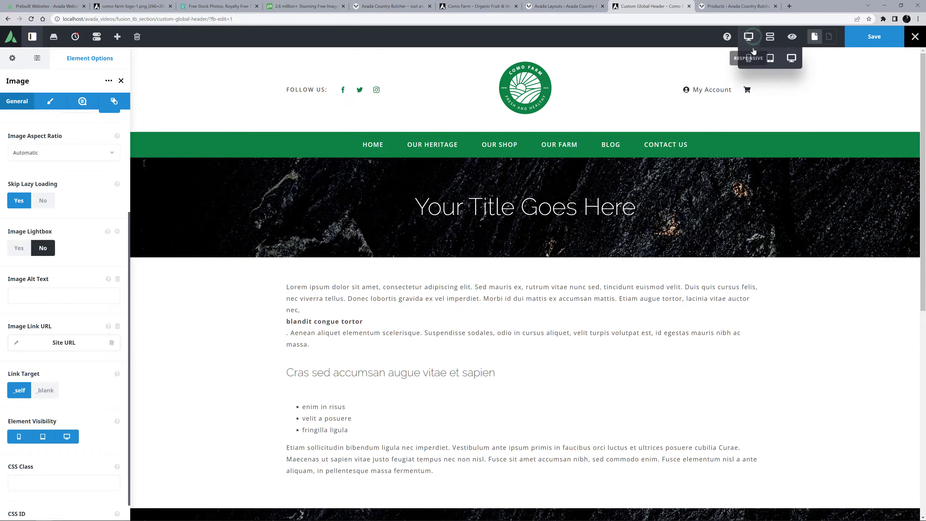
pyautogui.click(772, 59)
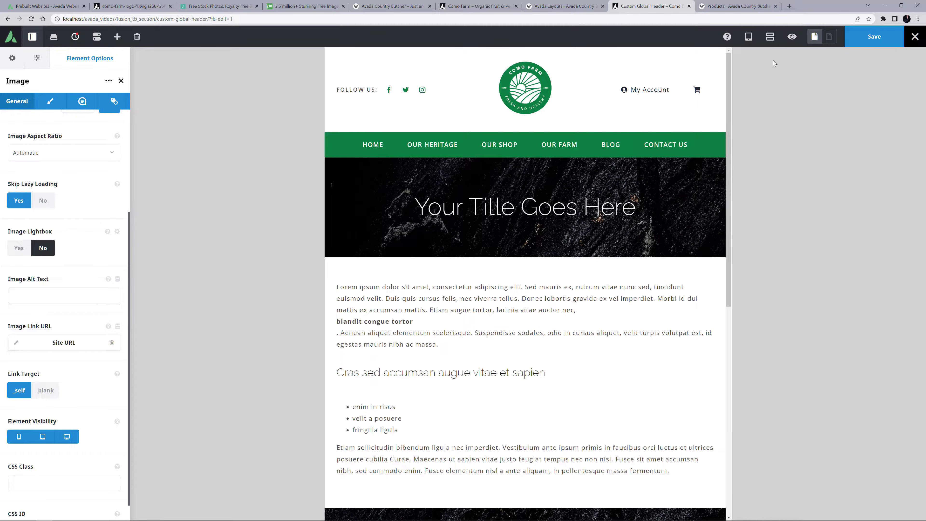
pyautogui.click(747, 42)
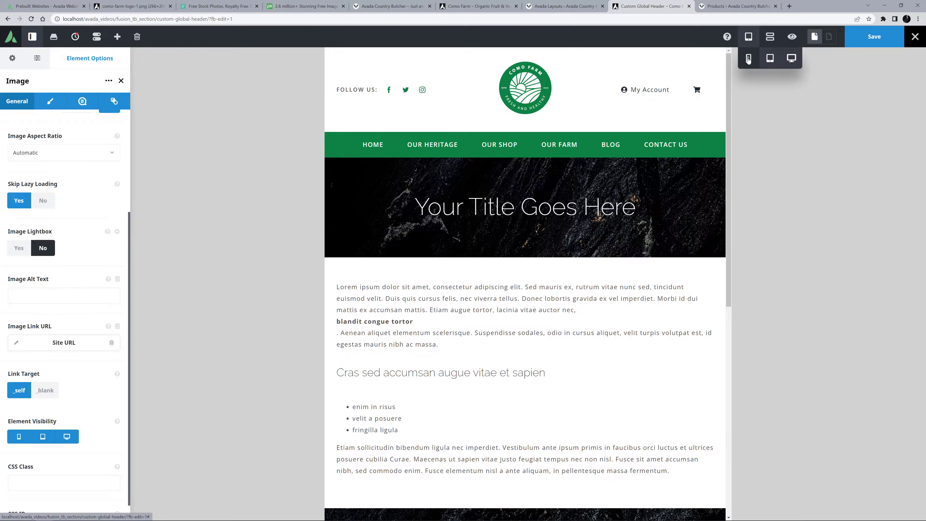
pyautogui.click(751, 57)
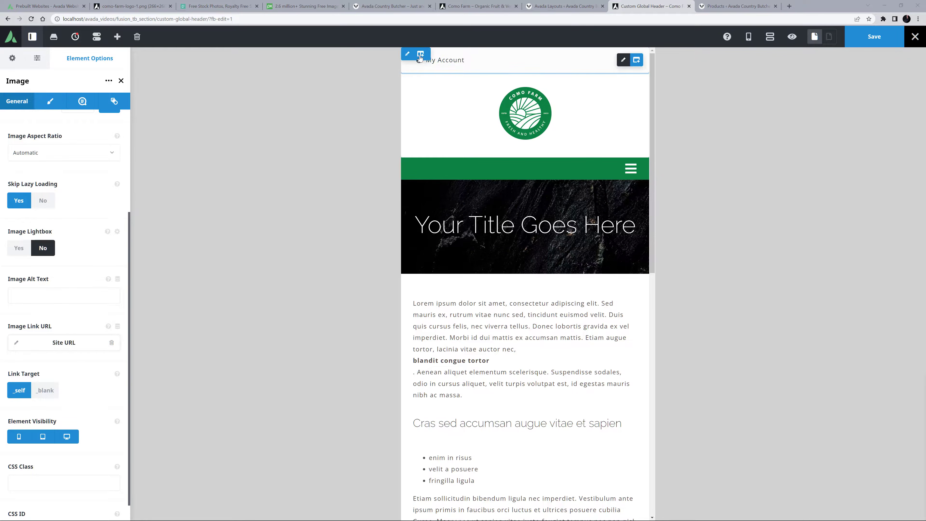
# Give the mobile My Account column a 1px bottom border in global Color 5.
pyautogui.click(405, 54)
pyautogui.click(49, 101)
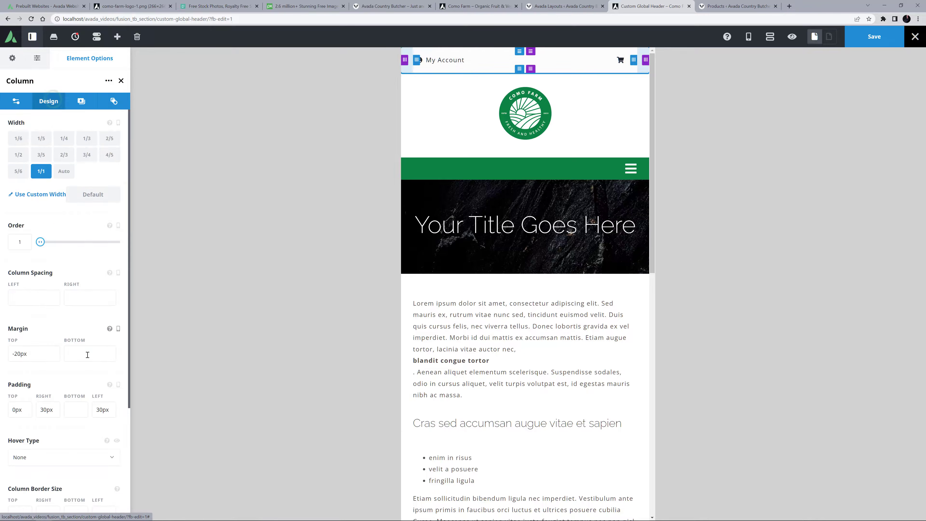
pyautogui.scroll(-1, 77, 446)
pyautogui.click(75, 405)
pyautogui.write('1px')
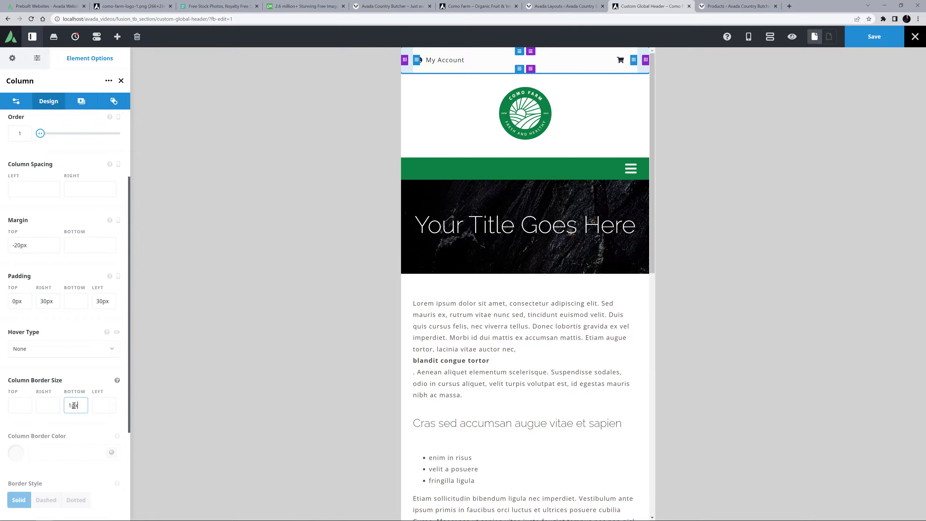
pyautogui.click(112, 452)
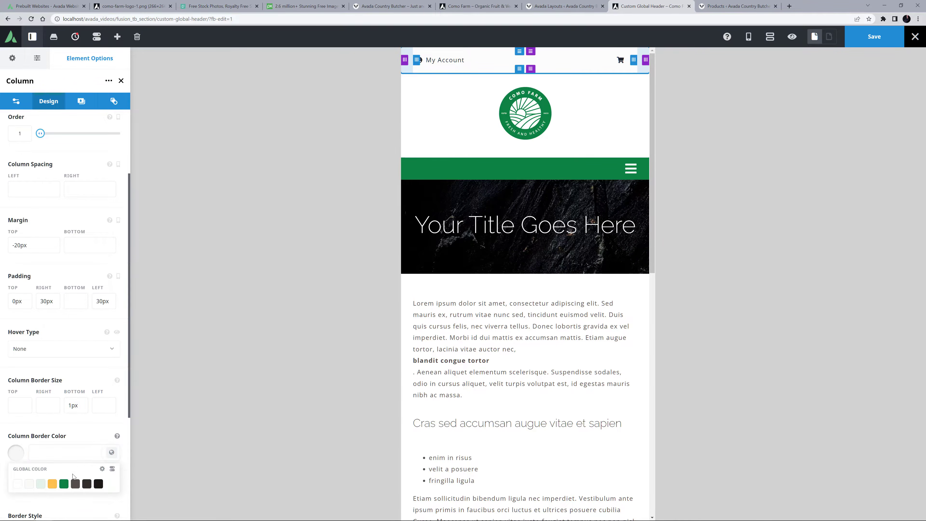
pyautogui.click(63, 484)
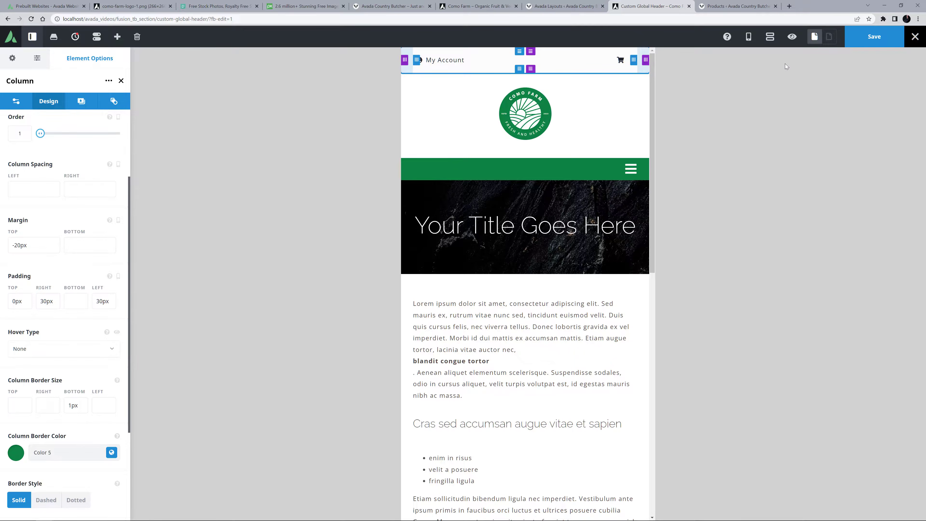
# Check the mobile header in preview mode and return to the desktop responsive view.
pyautogui.click(789, 36)
pyautogui.click(791, 36)
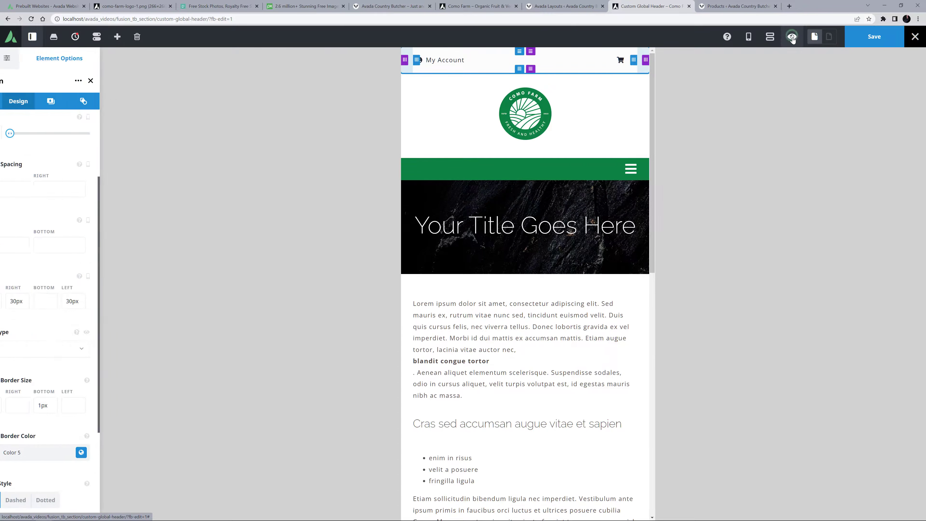
pyautogui.moveTo(768, 39)
pyautogui.click(791, 57)
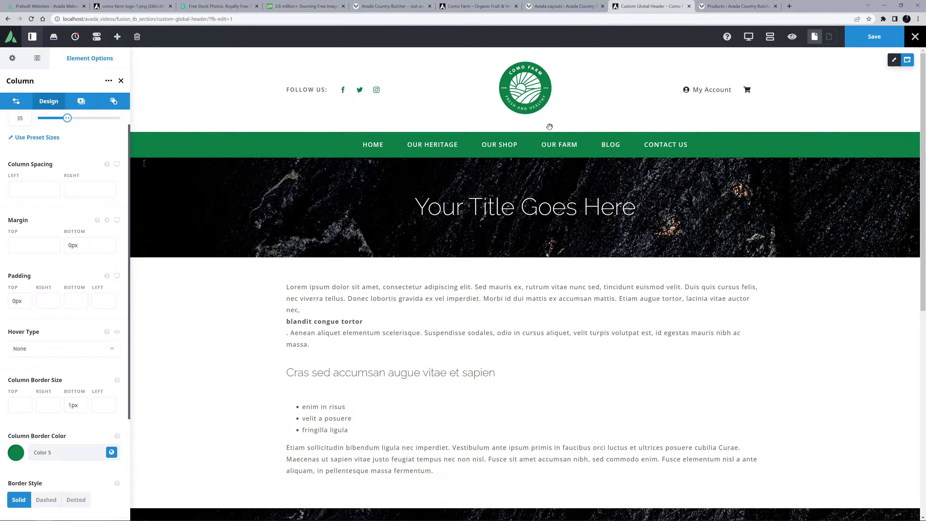
# Set the main menu typography's text transform to Default and return to the Menu element's general options.
pyautogui.click(519, 145)
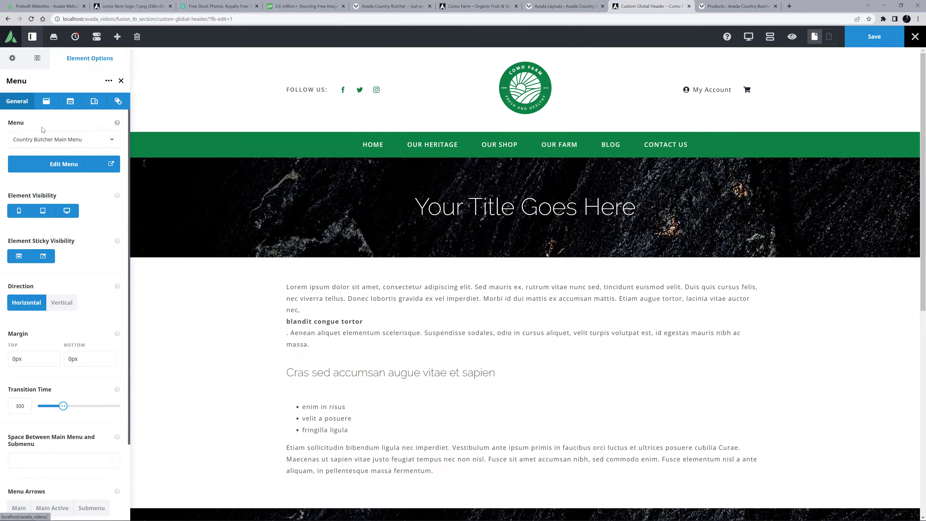
pyautogui.click(46, 102)
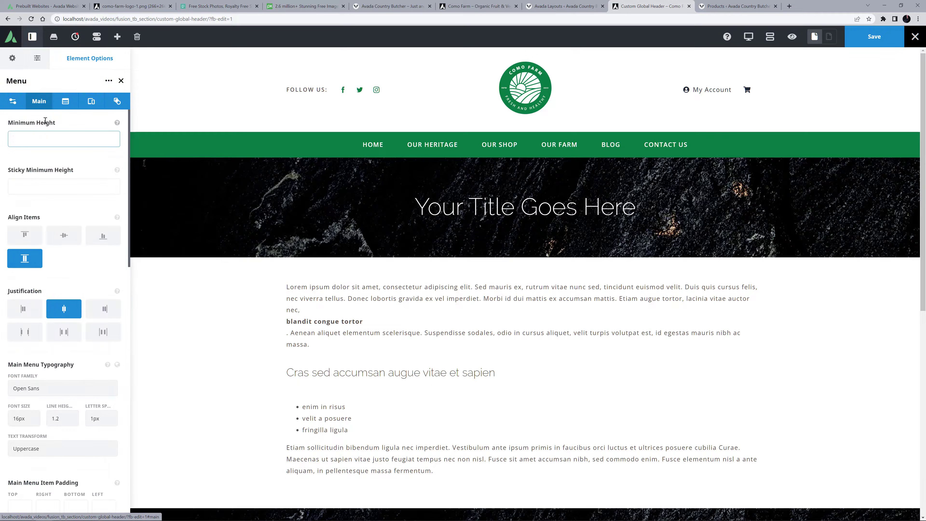
pyautogui.click(33, 449)
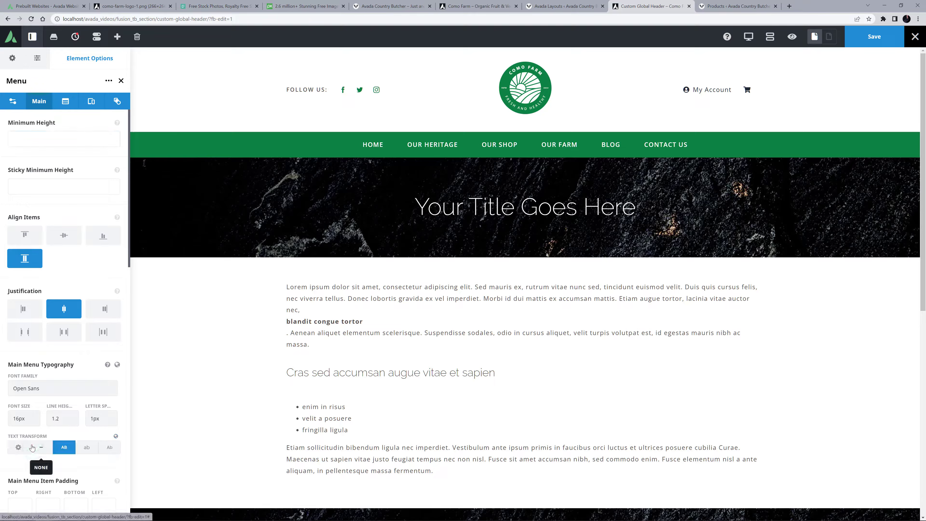
pyautogui.click(20, 448)
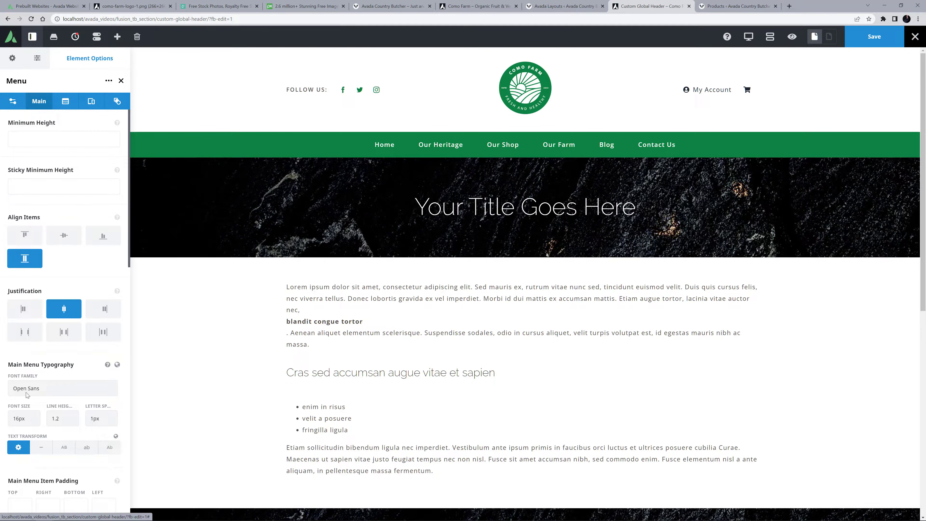
pyautogui.click(15, 104)
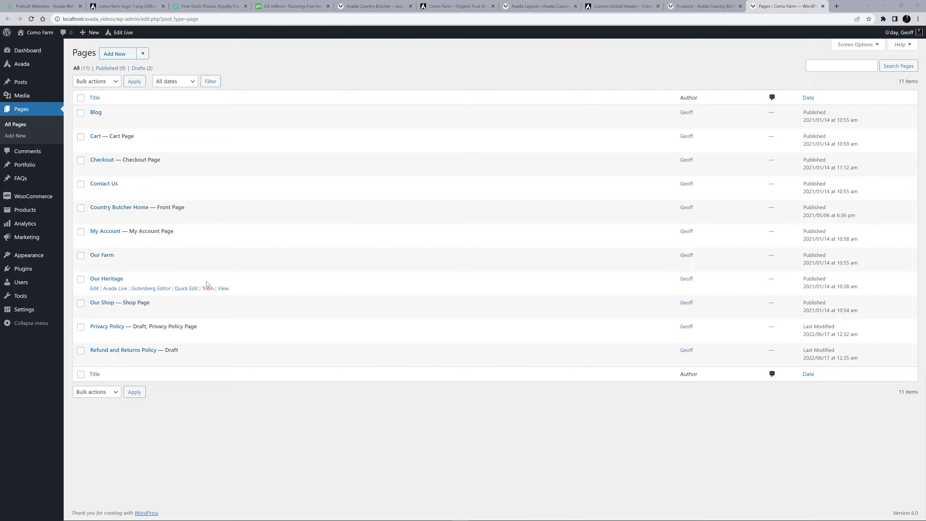
# Rename the Our Heritage page to About Us with the slug about-us and update it.
pyautogui.click(187, 287)
pyautogui.tripleClick(182, 294)
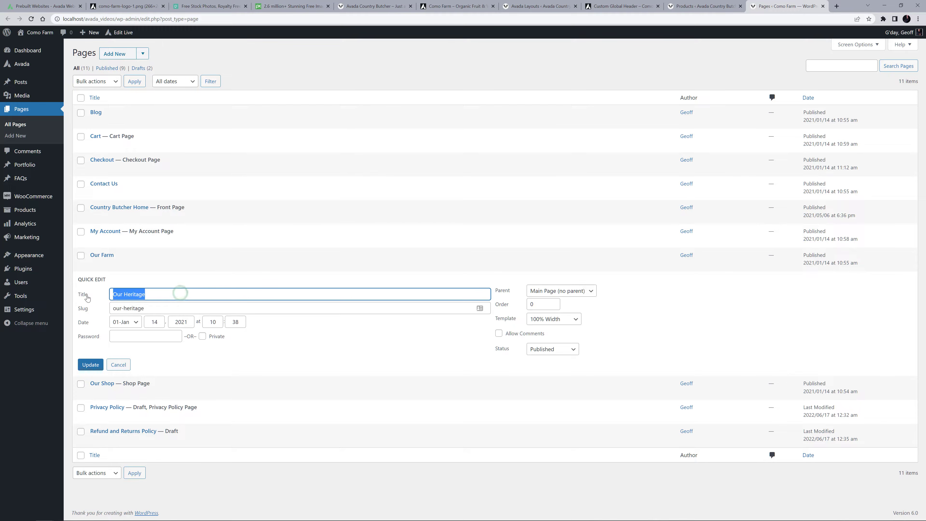
pyautogui.write('About Us')
pyautogui.tripleClick(145, 307)
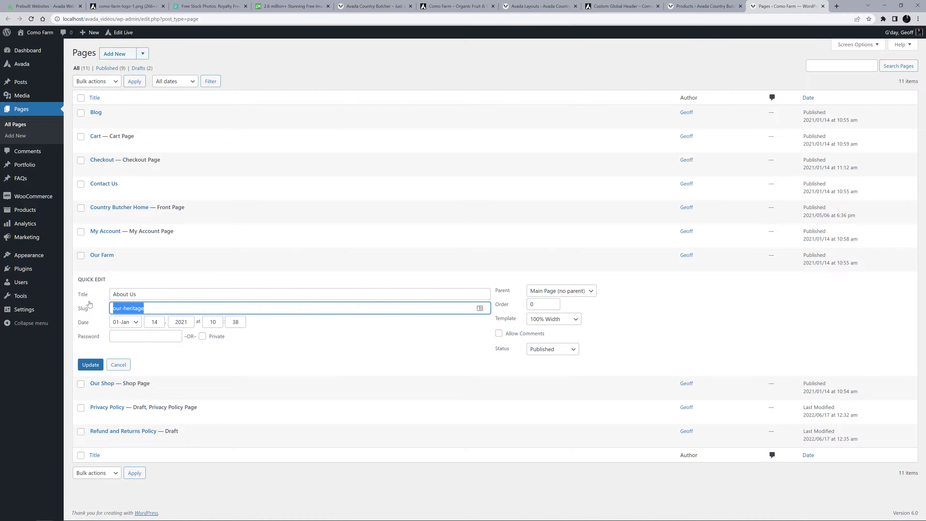
pyautogui.write('about-us')
pyautogui.click(94, 365)
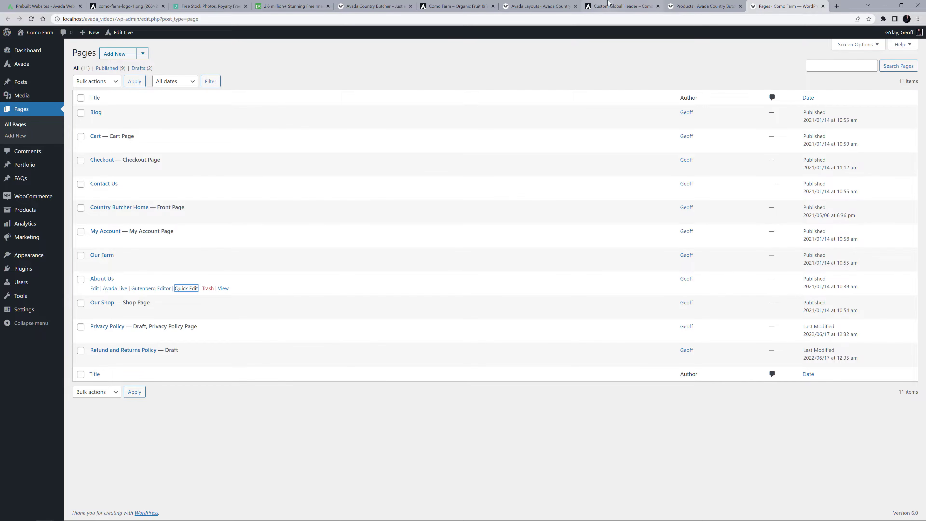
# Save and close the Custom Global Header, and reload the home page in its live editor.
pyautogui.click(616, 5)
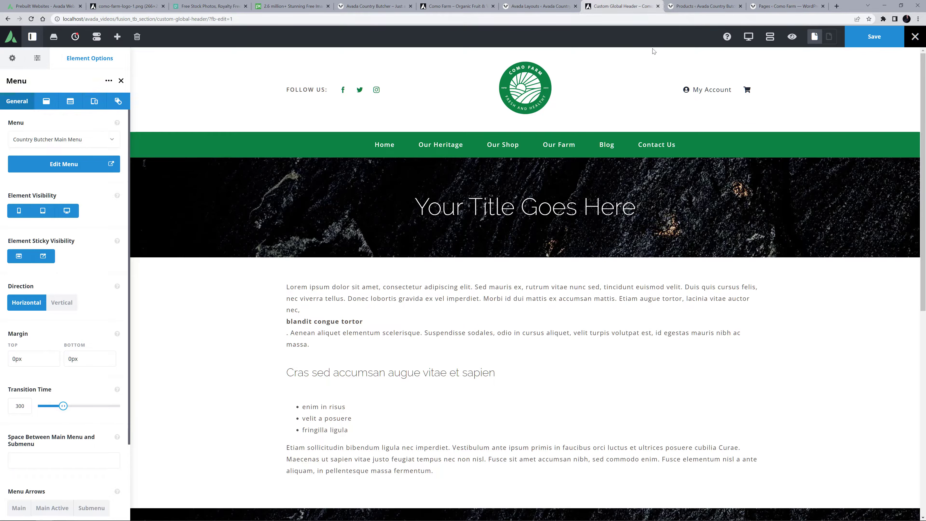
pyautogui.click(867, 40)
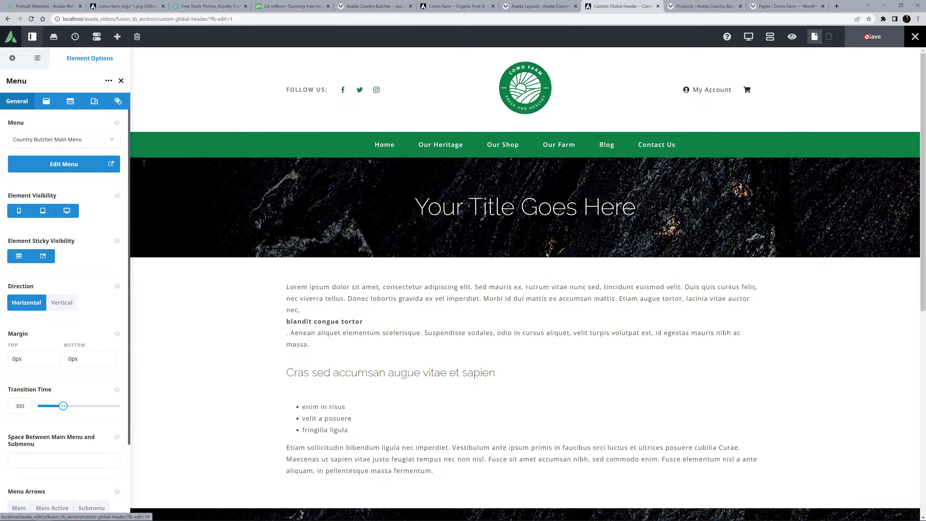
pyautogui.click(657, 6)
pyautogui.click(455, 4)
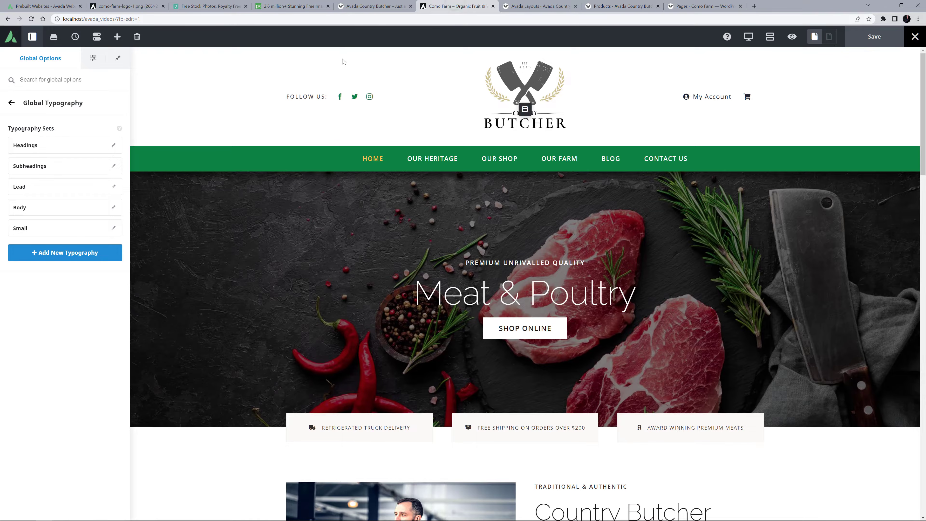
pyautogui.click(31, 19)
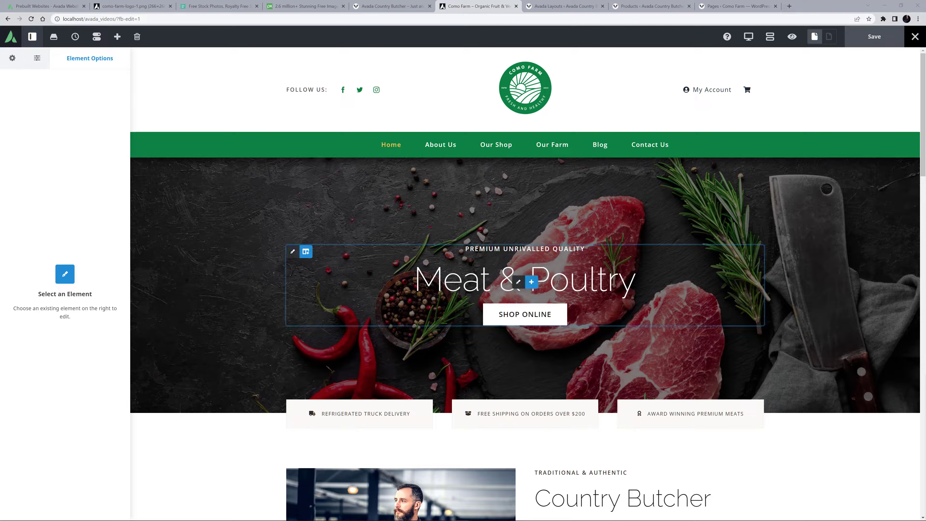
# Replace the hero heading with "Organic Fruit & Vegetables" and the line above it with "Local, Premium Quality".
pyautogui.click(488, 277)
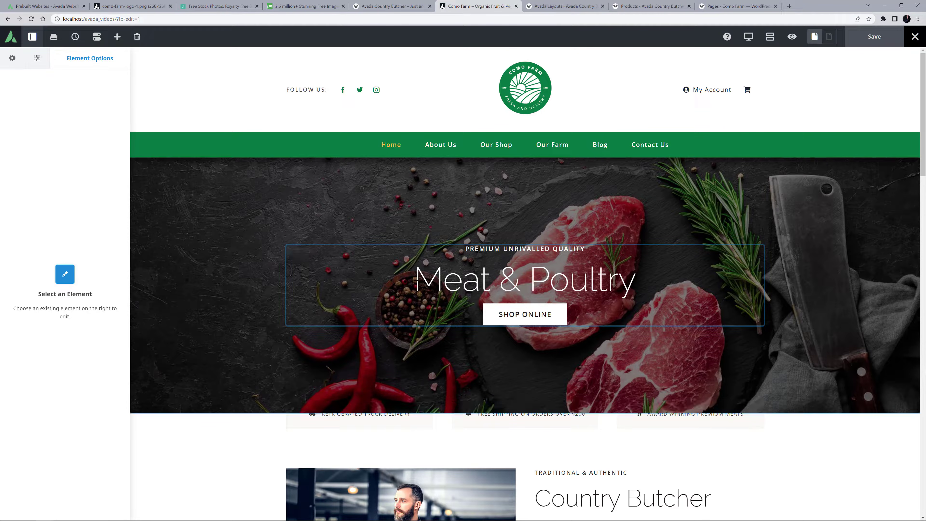
pyautogui.moveTo(414, 279); pyautogui.dragTo(670, 287)
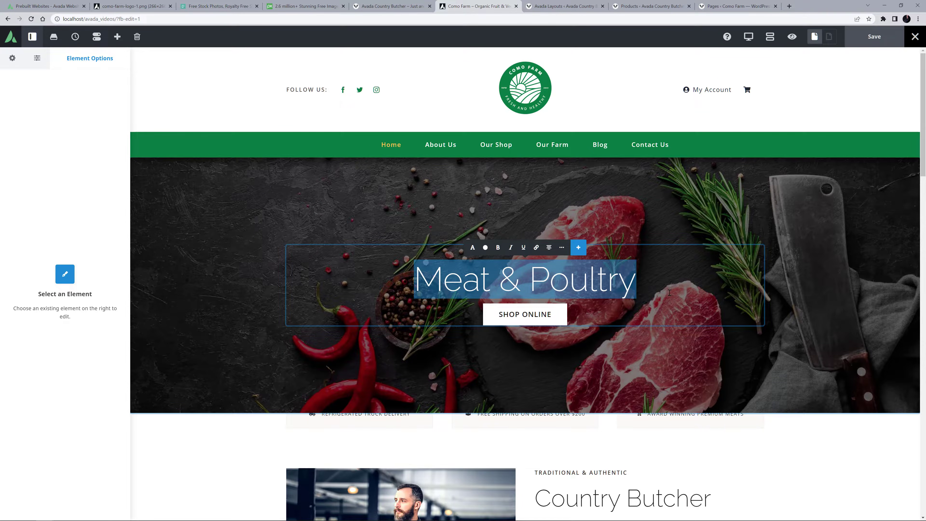
pyautogui.write('Organic Fruit & Vegetables')
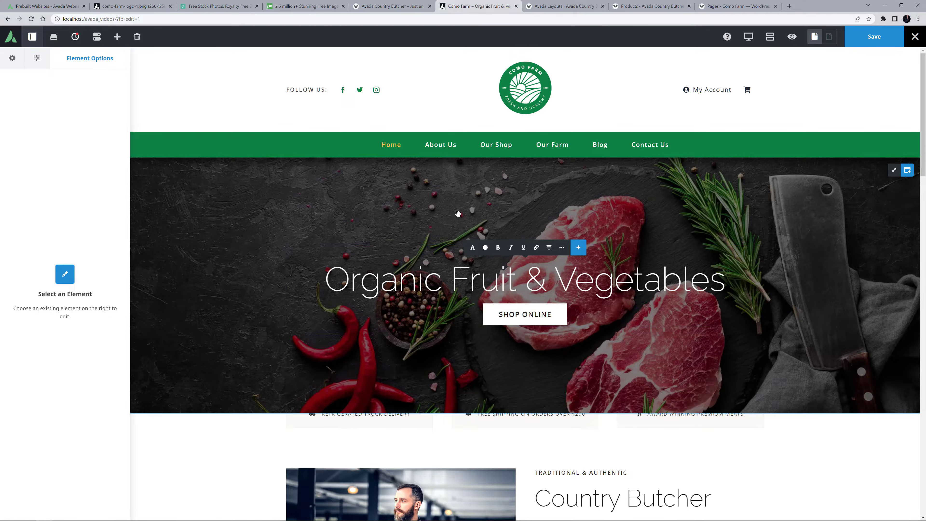
pyautogui.click(458, 214)
pyautogui.moveTo(466, 249); pyautogui.dragTo(654, 263)
pyautogui.write('LOCAL, PREMIUM QUALITY')
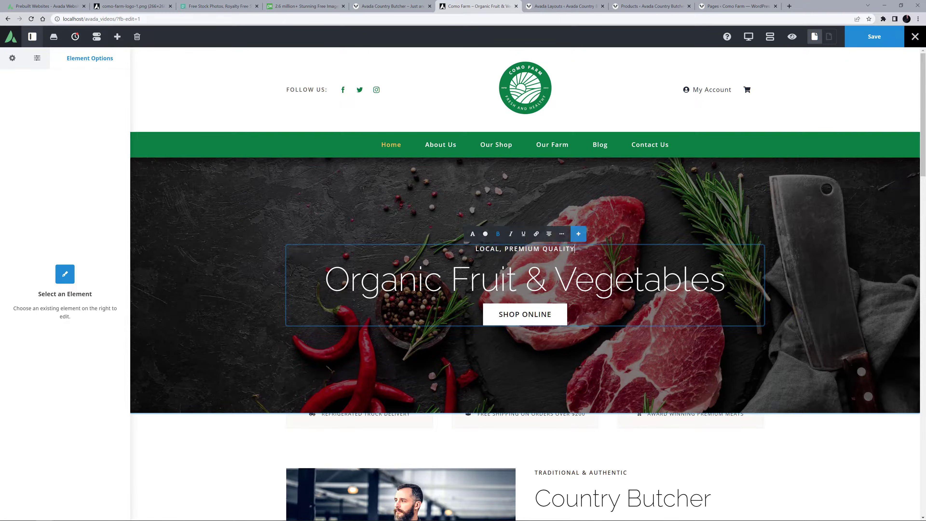
pyautogui.click(419, 218)
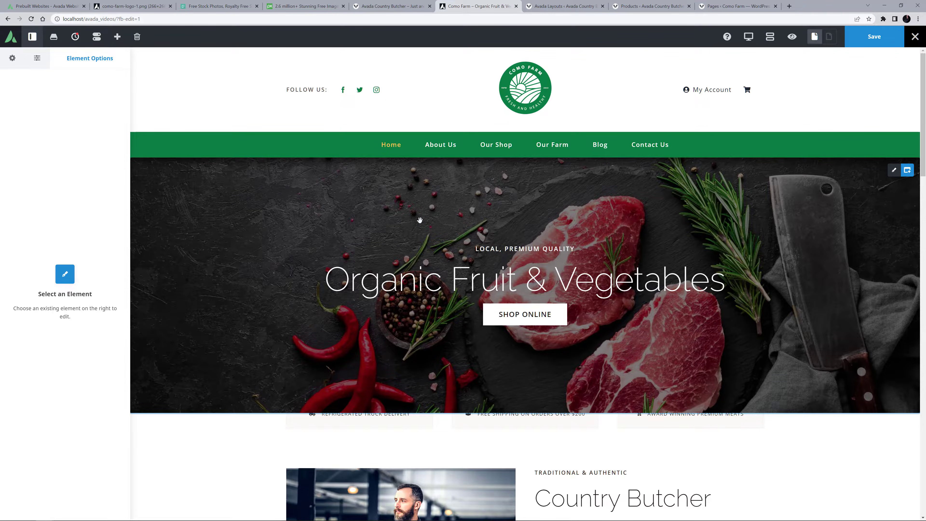
# Open the Hero container's background options and check its gradient settings and the current background image's attachment details.
pyautogui.click(891, 171)
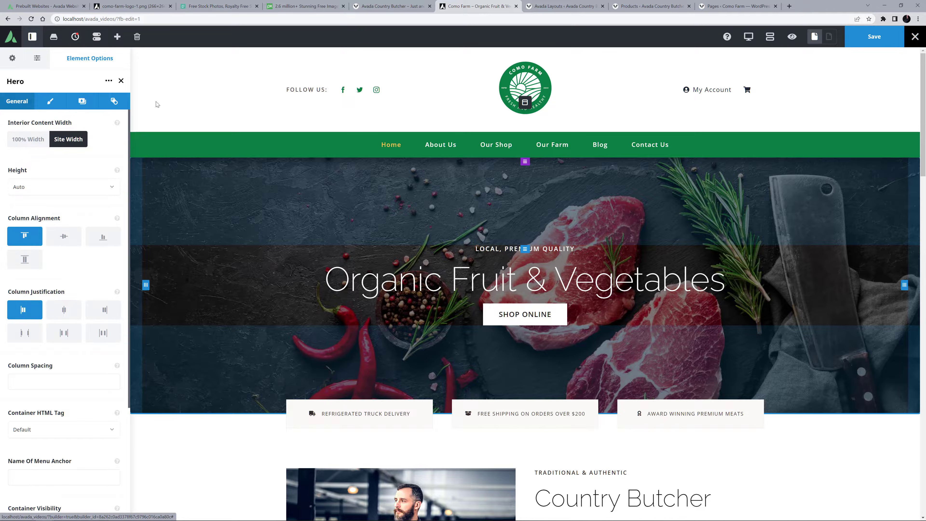
pyautogui.click(82, 101)
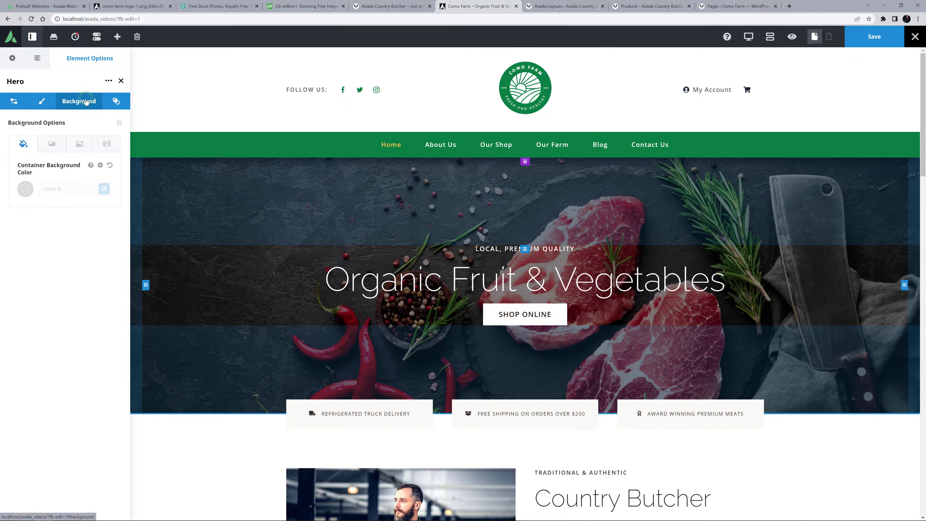
pyautogui.click(52, 144)
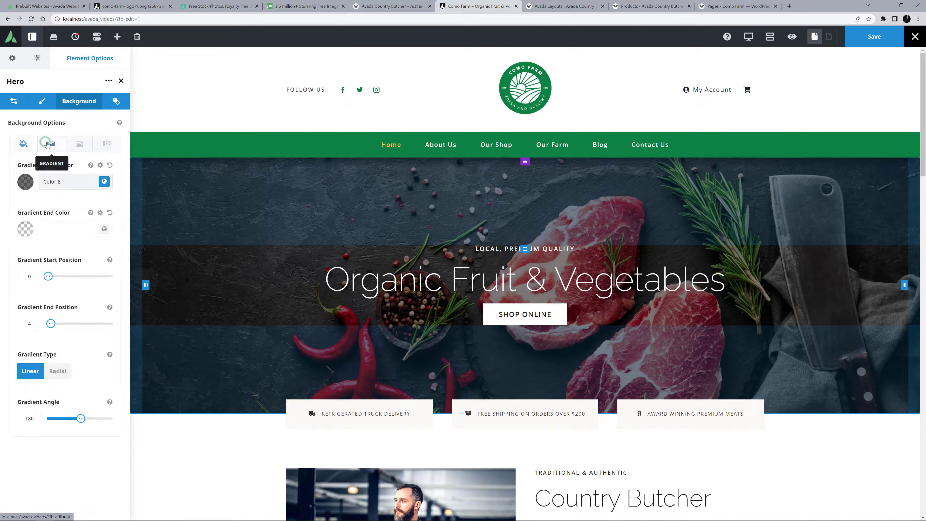
pyautogui.click(79, 144)
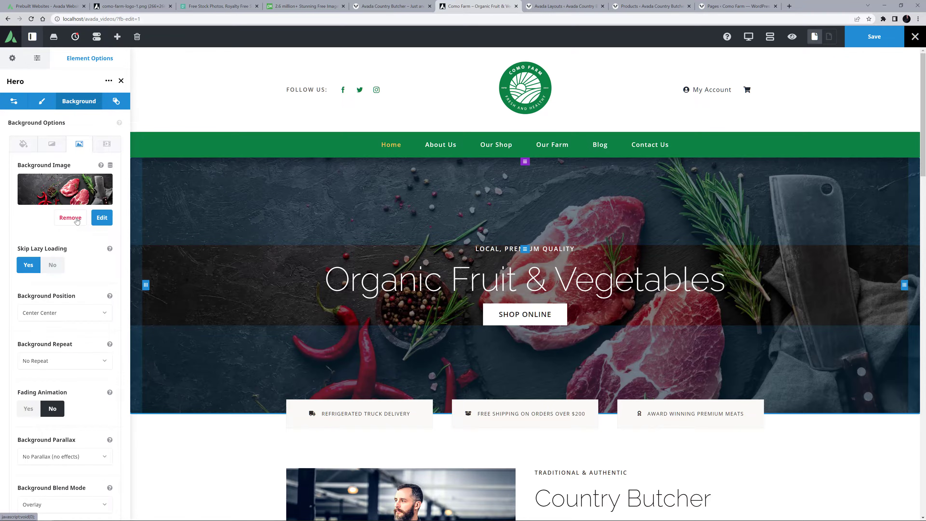
pyautogui.click(102, 217)
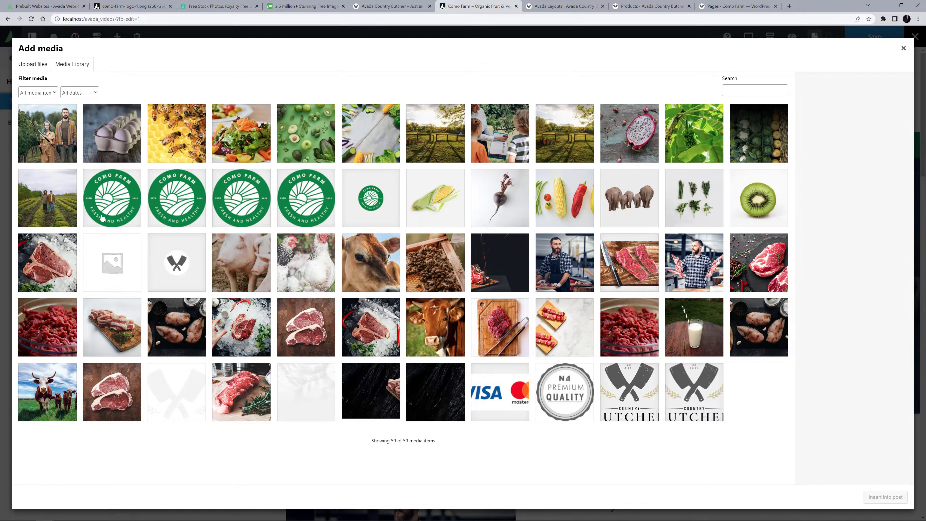
pyautogui.click(757, 272)
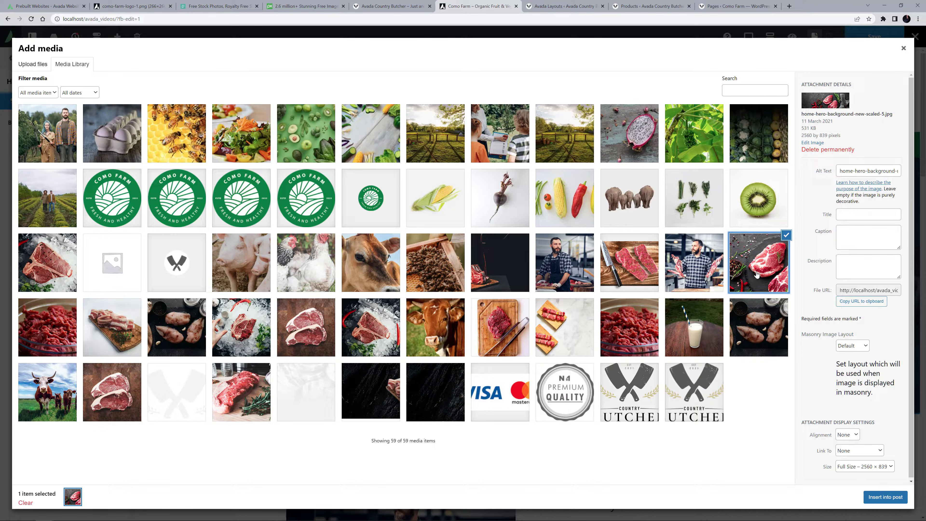
pyautogui.click(903, 48)
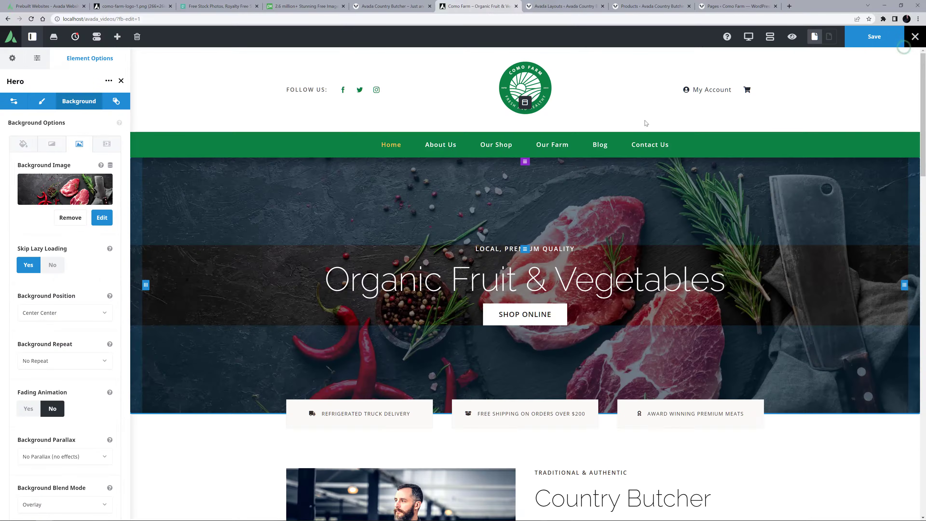
# Replace the Hero container's background image with the farm photo hero.jpg from the media library.
pyautogui.click(71, 217)
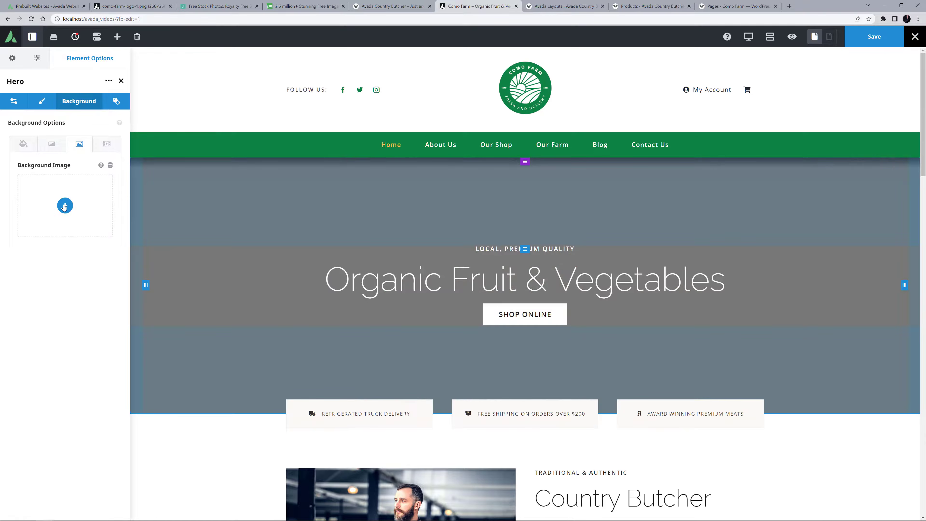
pyautogui.click(65, 206)
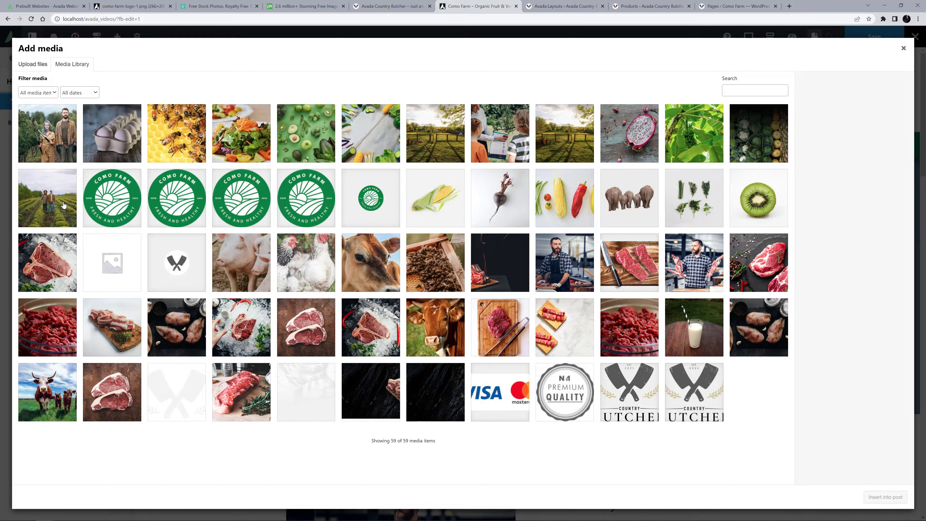
pyautogui.click(564, 132)
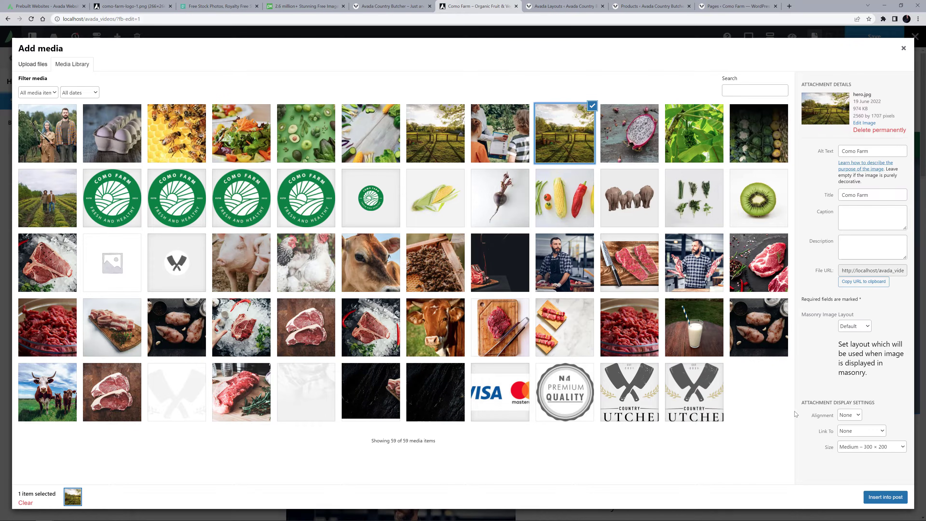
pyautogui.click(870, 446)
pyautogui.click(867, 479)
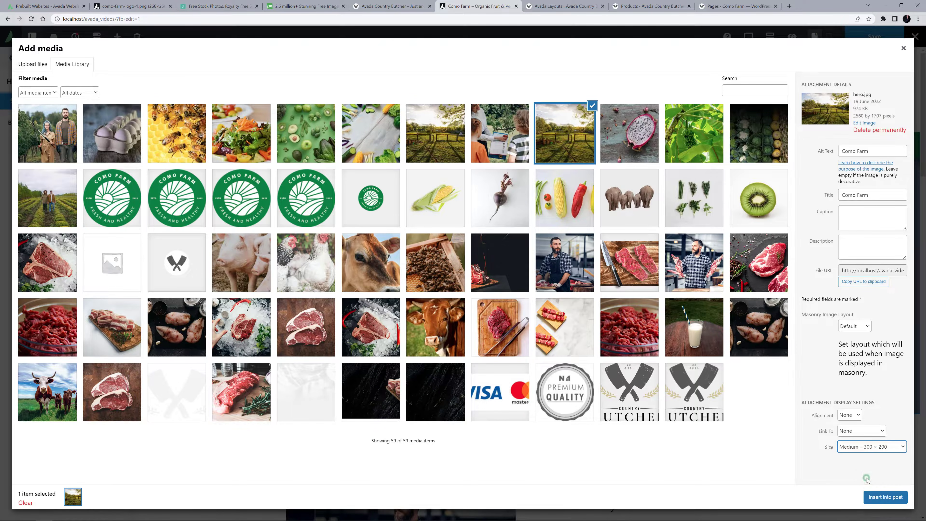
pyautogui.click(869, 501)
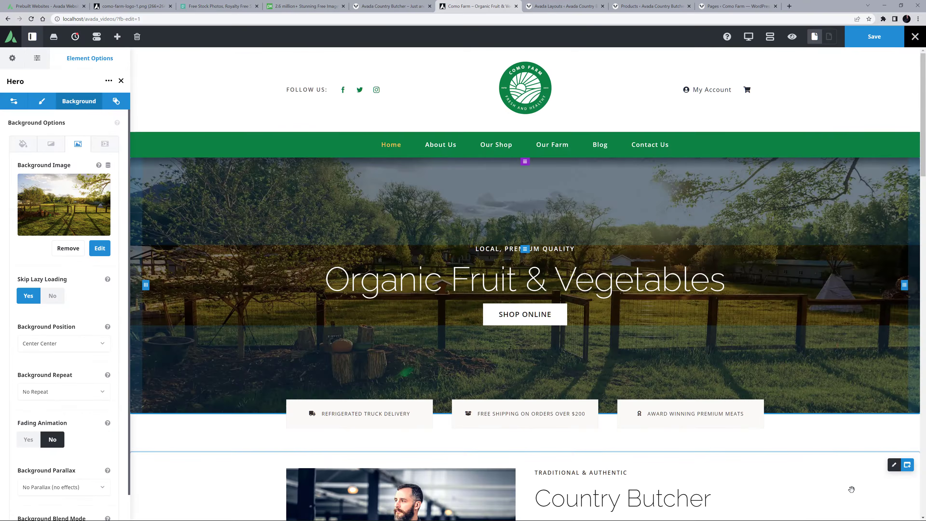
# Set the Hero container's background parallax to Fixed (fixed on desktop, non-fixed on mobile).
pyautogui.click(62, 489)
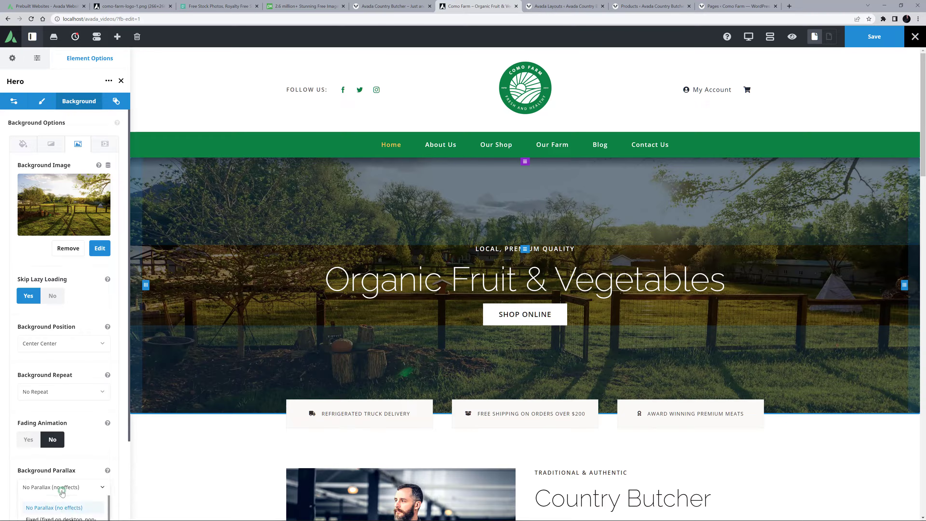
pyautogui.scroll(-1, 62, 491)
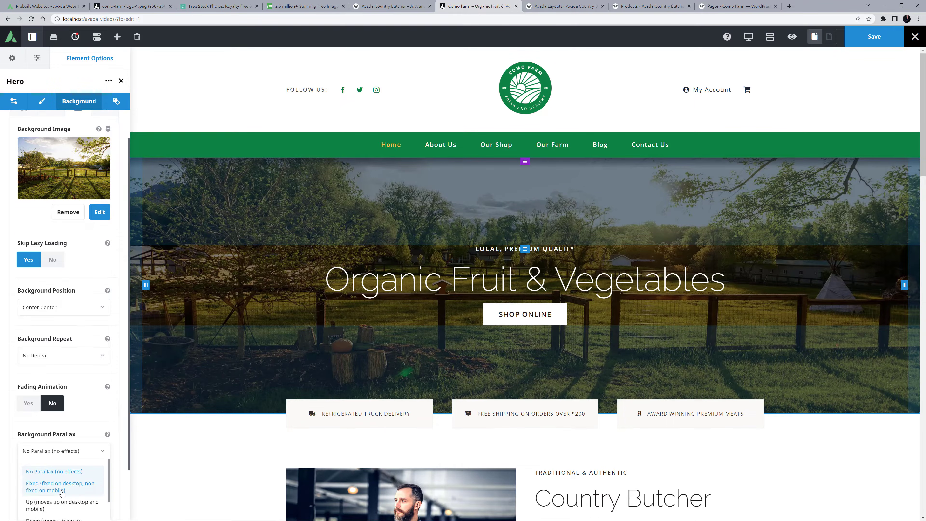
pyautogui.click(62, 492)
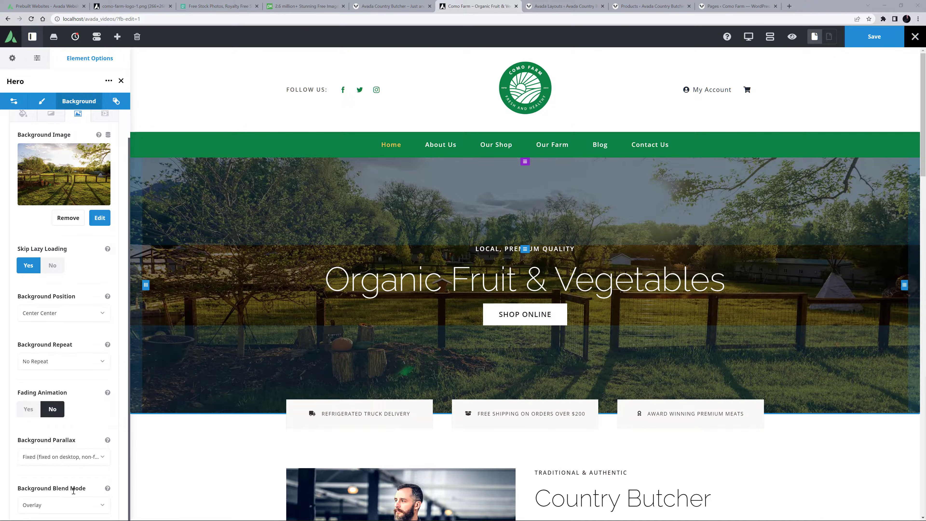
# Clear the gradient start color of the Hero container's background.
pyautogui.scroll(1, 61, 255)
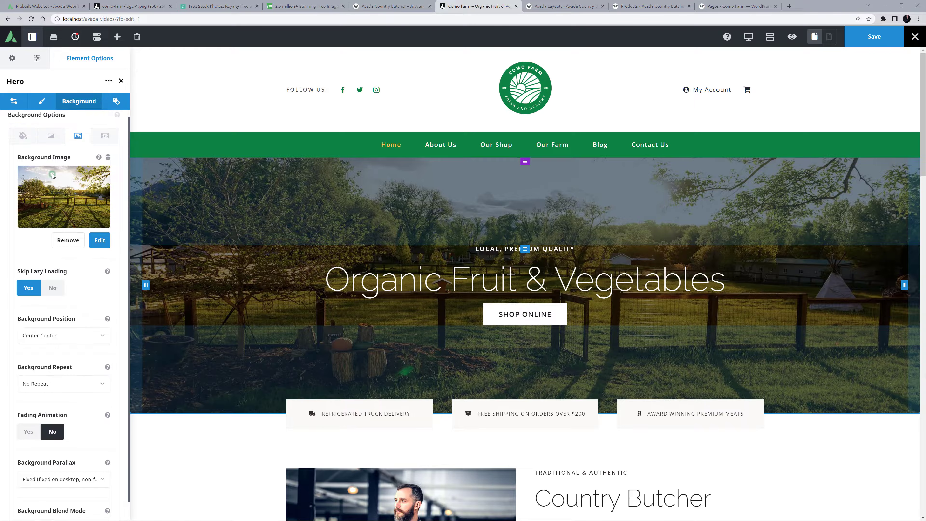
pyautogui.click(55, 149)
pyautogui.click(30, 180)
pyautogui.moveTo(71, 180); pyautogui.dragTo(1, 189)
pyautogui.press('BackSpace')
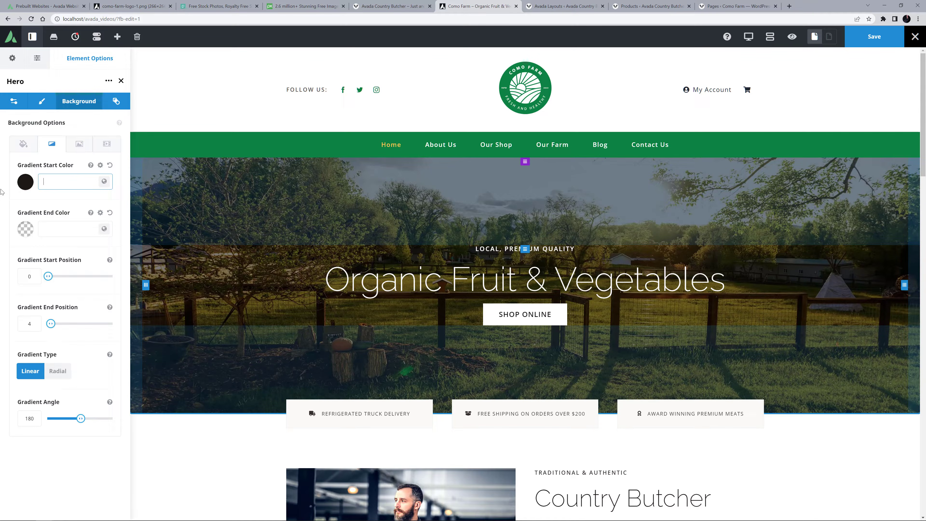
# Clear the lightness offset of the Hero container's background color and set its alpha offset to -80.
pyautogui.click(24, 143)
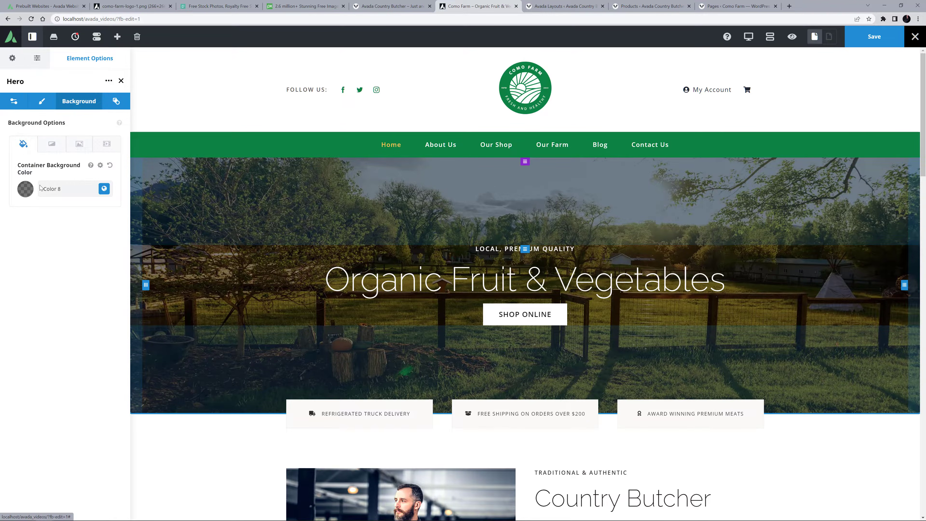
pyautogui.click(104, 189)
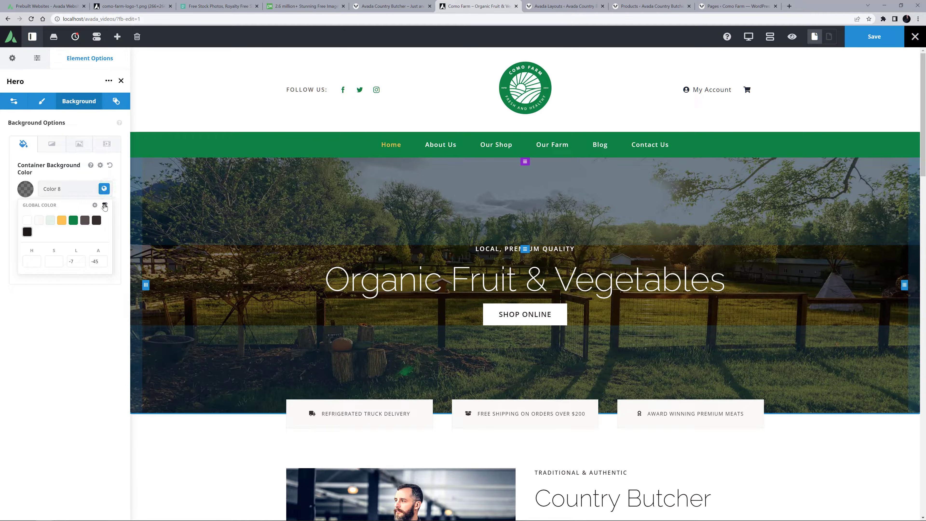
pyautogui.moveTo(75, 262); pyautogui.dragTo(105, 264)
pyautogui.press('BackSpace')
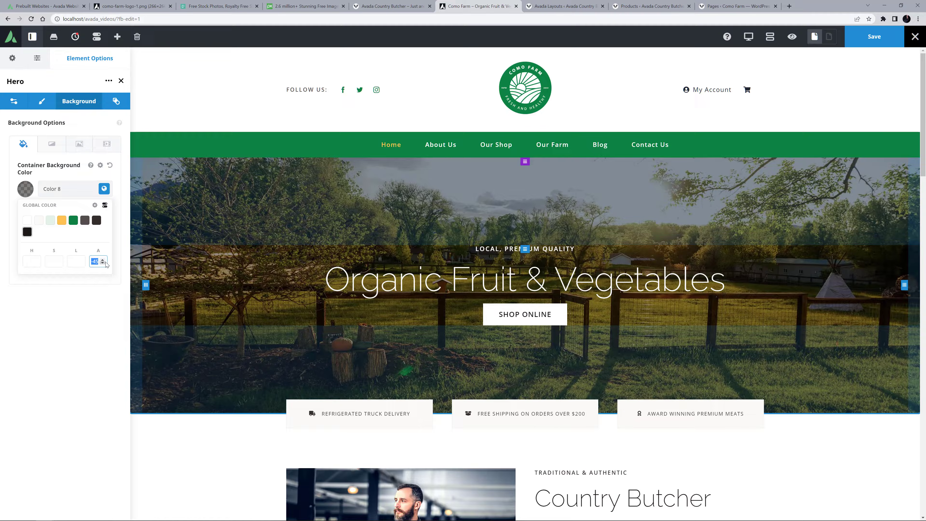
pyautogui.write('-80')
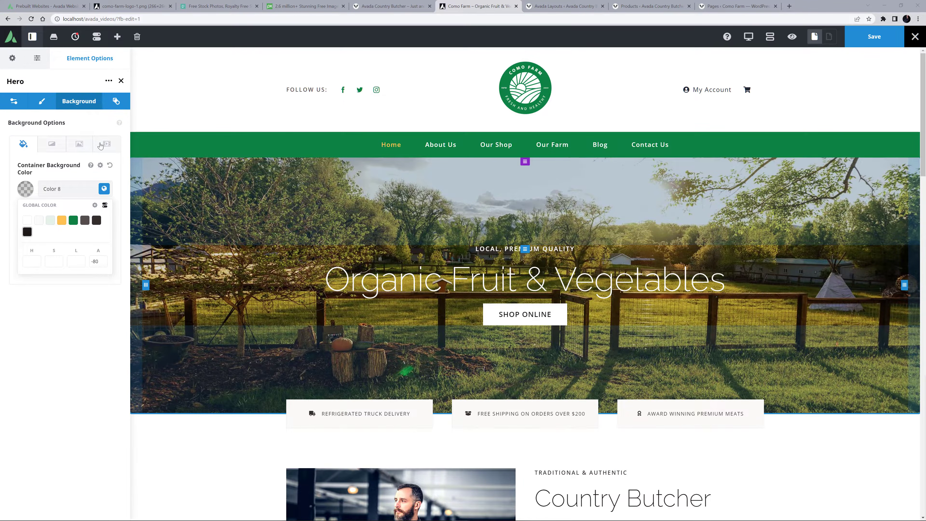
# Review the Device Type condition in the Hero container's rendering logic.
pyautogui.click(114, 101)
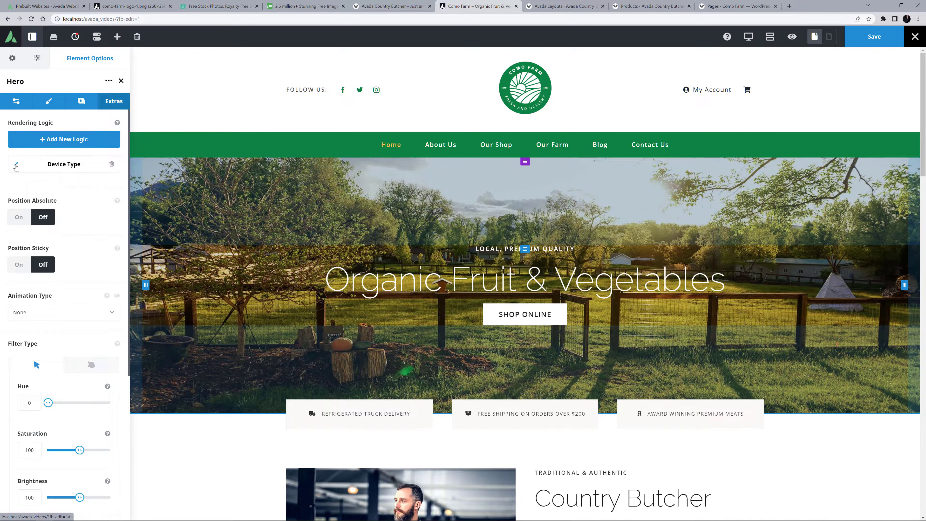
pyautogui.click(16, 165)
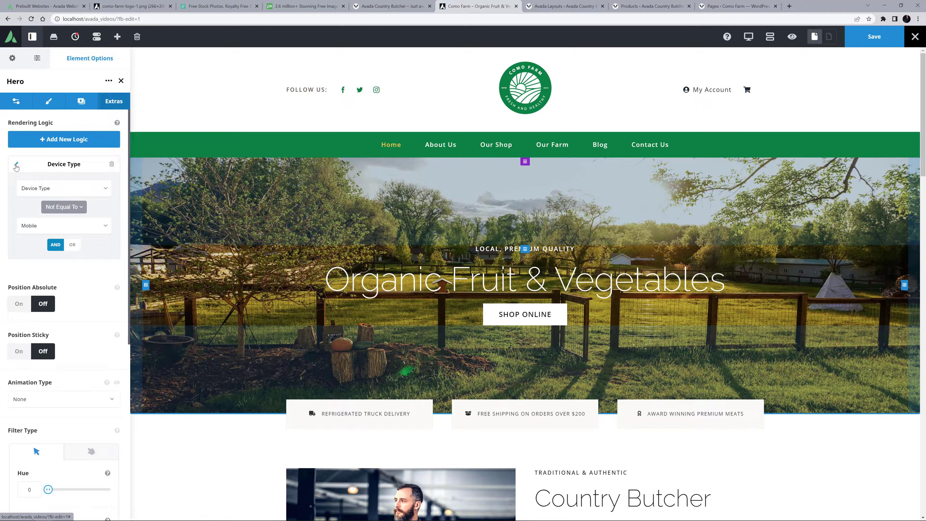
pyautogui.click(16, 165)
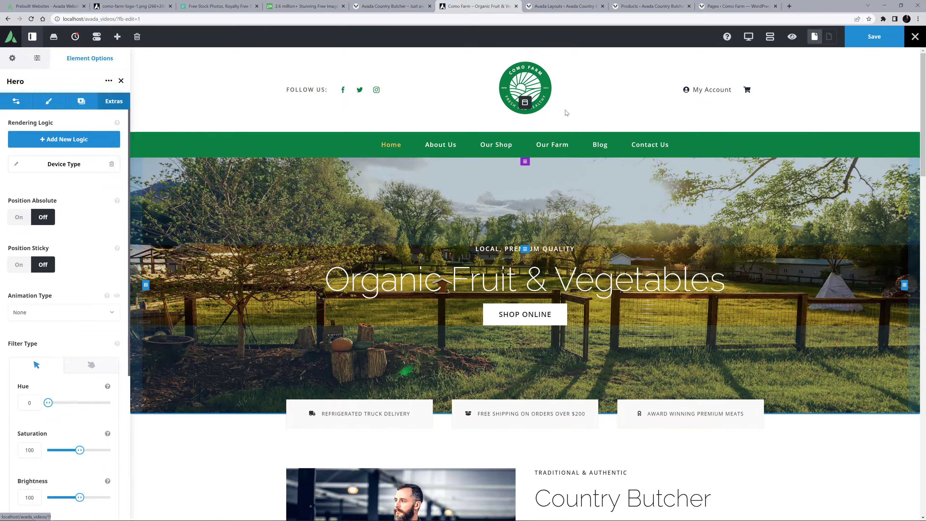
# Switch to the mobile responsive view and replace the steak image in the mobile hero with mobile_hero.jpg from the media library.
pyautogui.moveTo(747, 36)
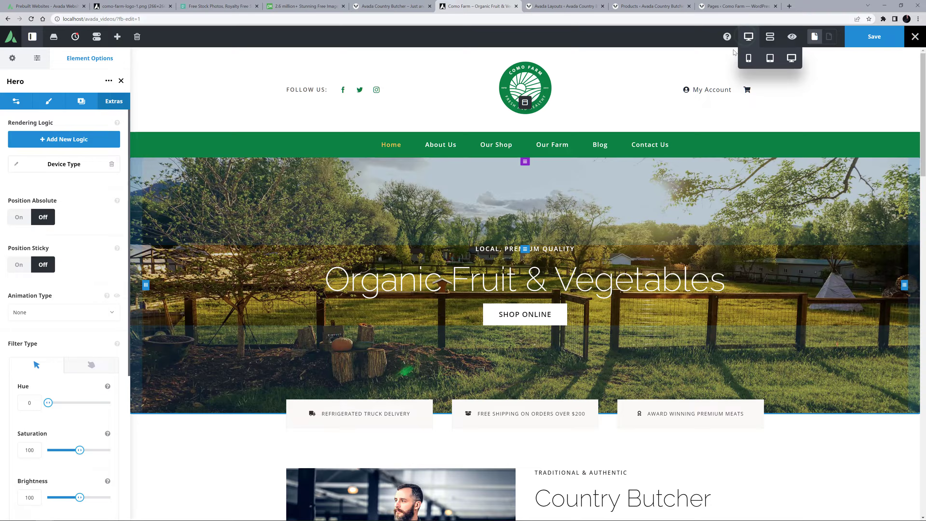
pyautogui.click(747, 58)
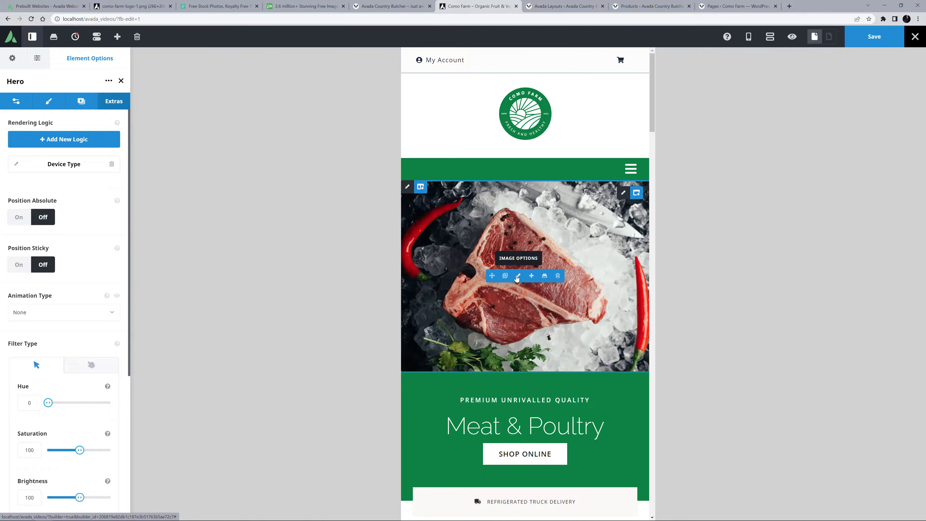
pyautogui.click(517, 276)
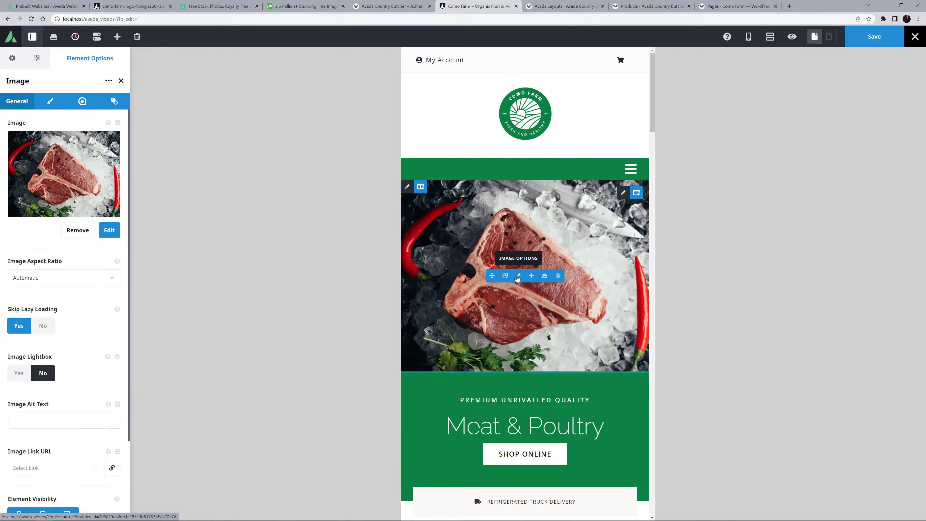
pyautogui.click(77, 230)
pyautogui.click(64, 162)
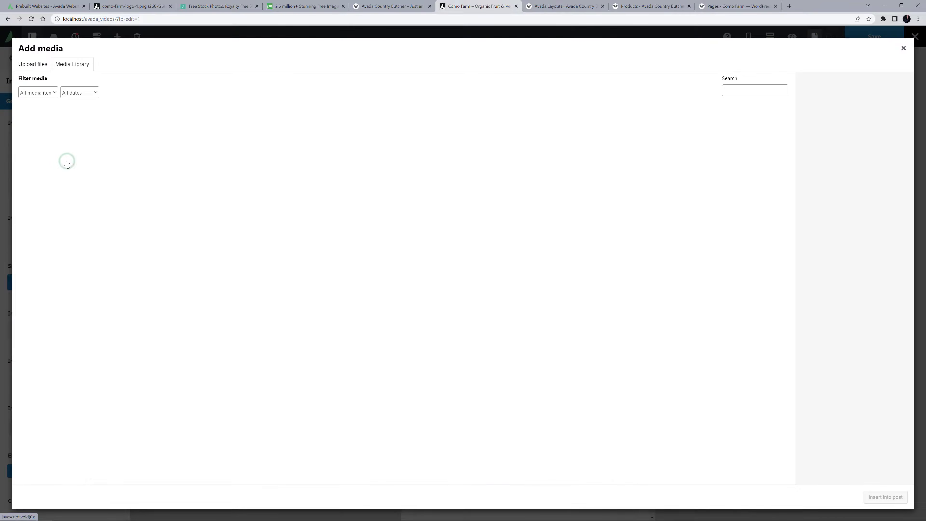
pyautogui.click(428, 137)
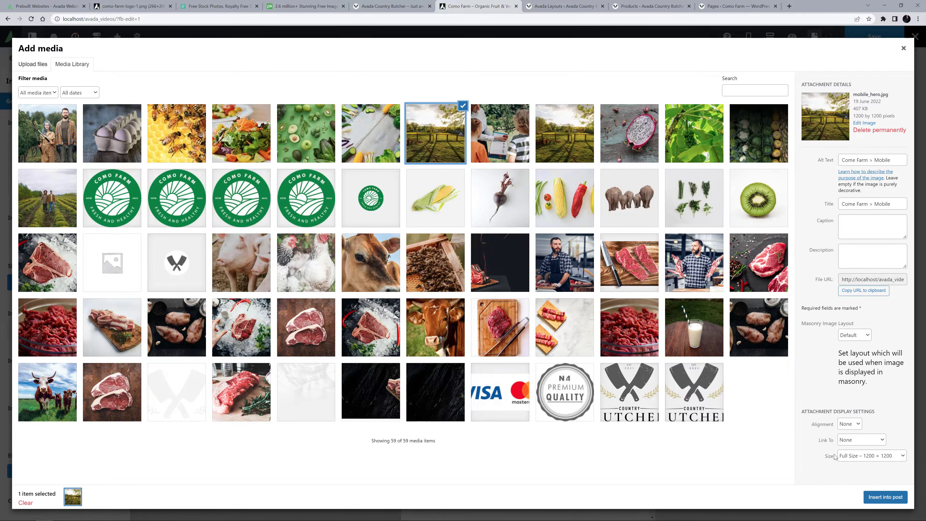
pyautogui.click(873, 498)
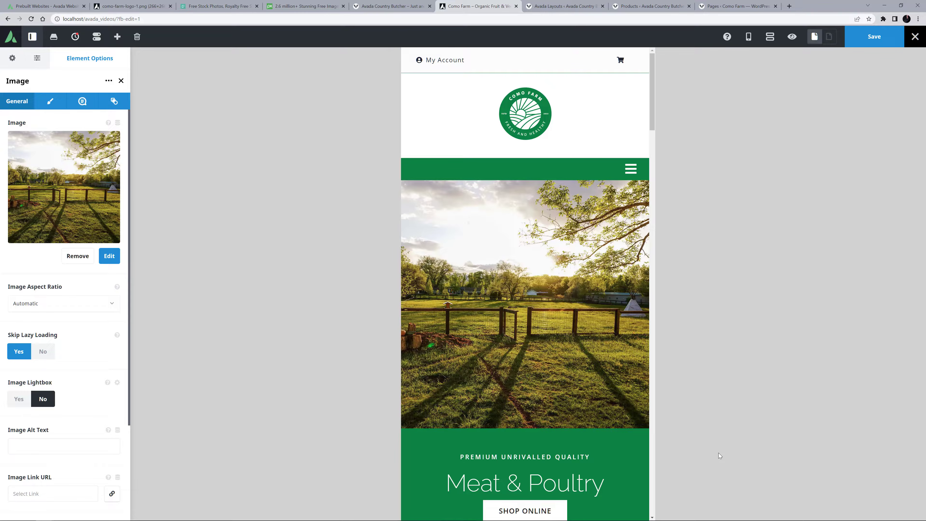
# Change the mobile hero's title to "Organic Fruit & Vegetables" and its subtitle to "LOCAL, PREMIUM QUALITY".
pyautogui.scroll(-4, 528, 292)
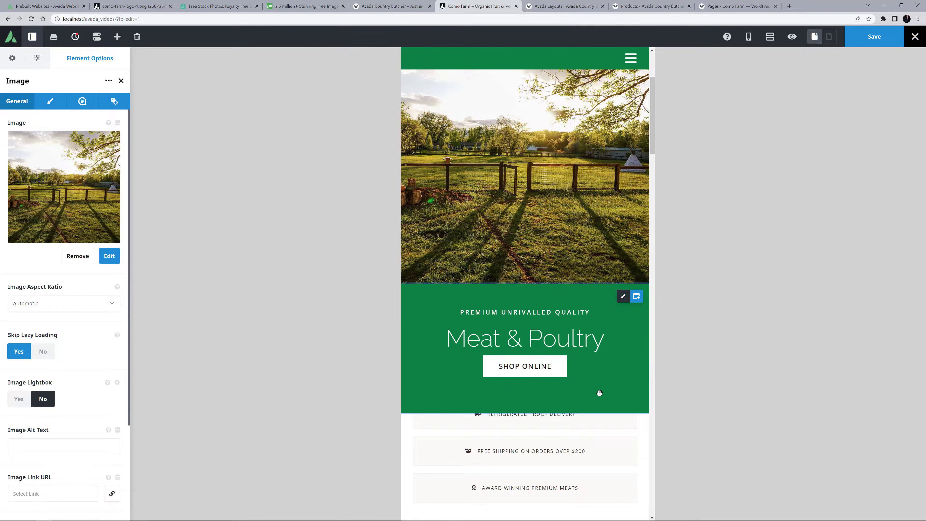
pyautogui.click(527, 337)
pyautogui.tripleClick(527, 337)
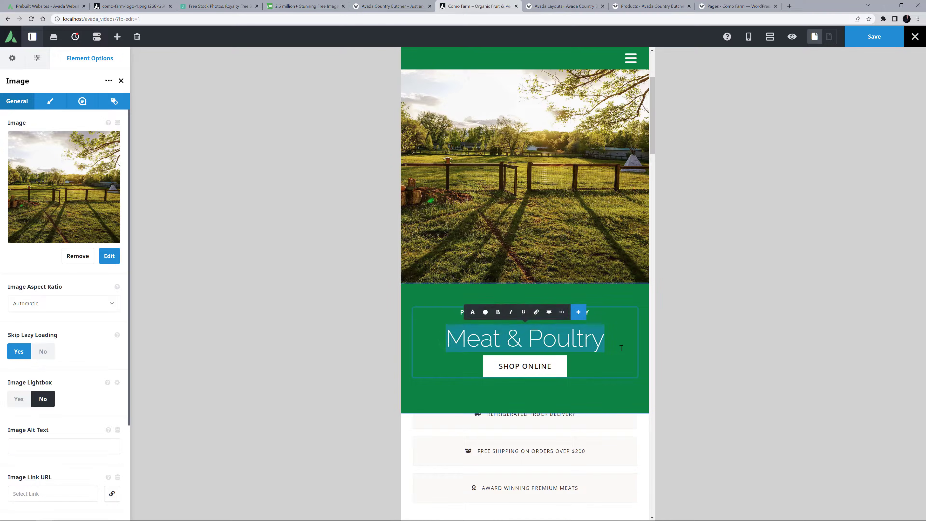
pyautogui.write('Organic Fruit & Vegetables')
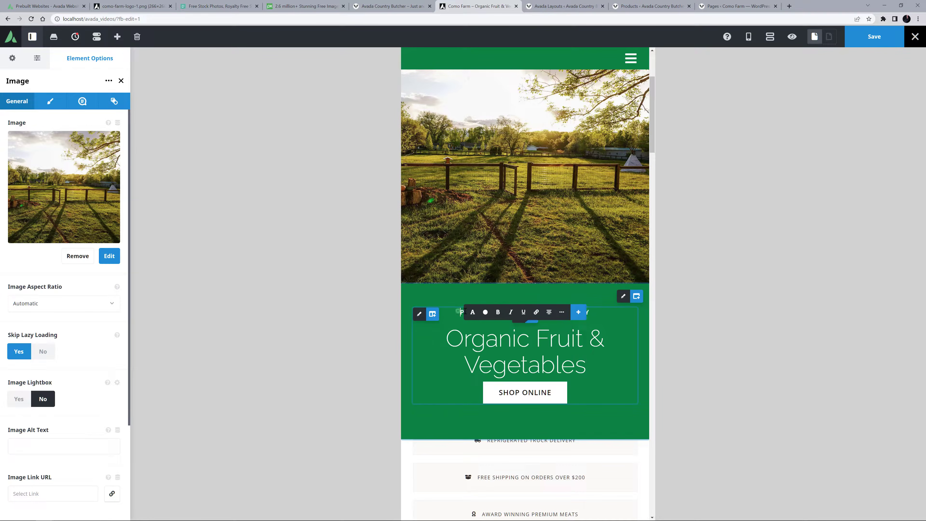
pyautogui.moveTo(459, 312); pyautogui.dragTo(688, 329)
pyautogui.write('LOCAL, PREMIUM QUALITY')
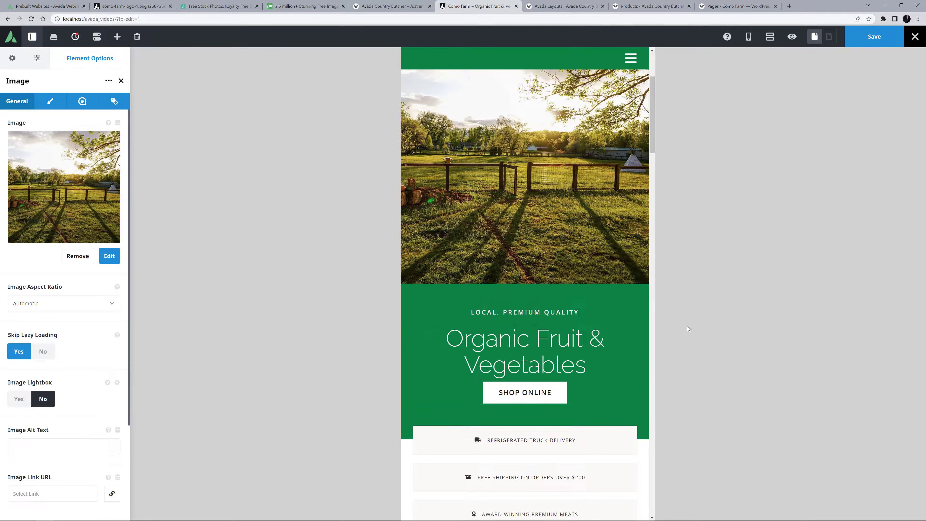
# Give the mobile hero's title a 5% bottom margin and a 52px font size.
pyautogui.click(518, 353)
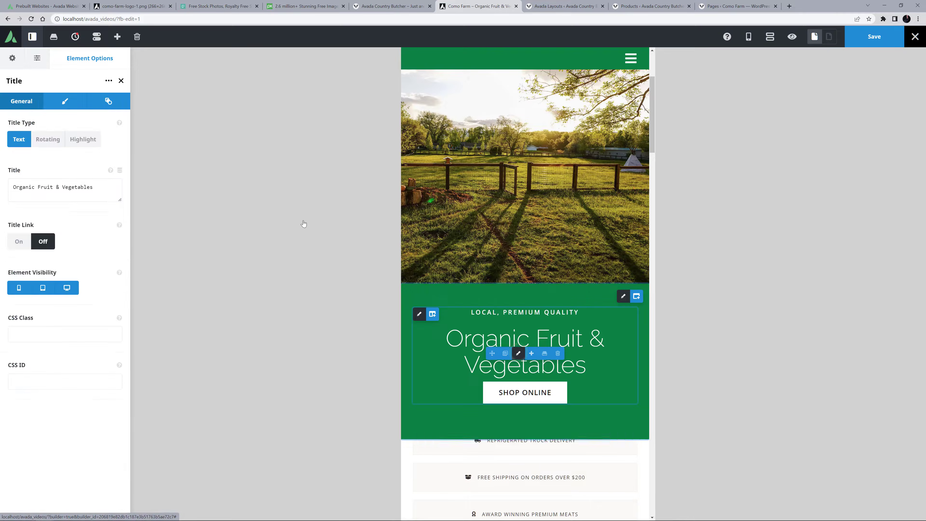
pyautogui.click(65, 101)
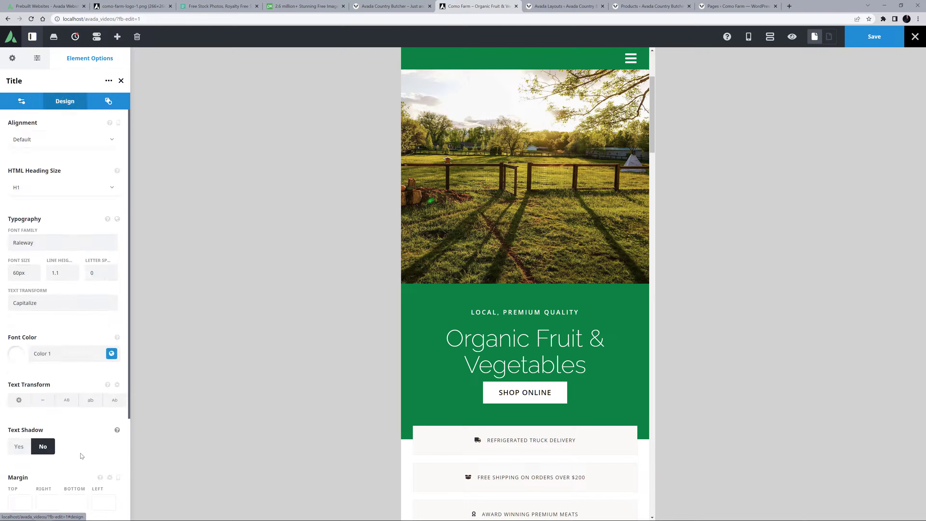
pyautogui.click(76, 503)
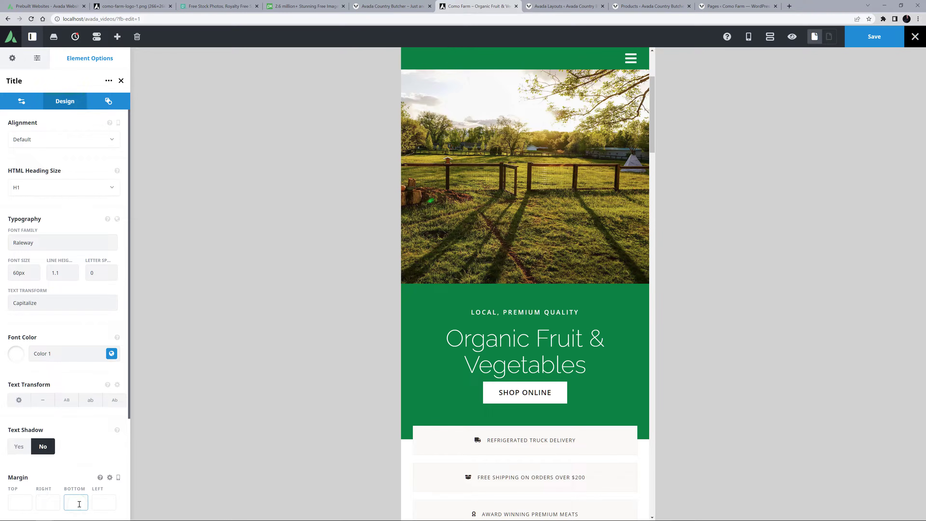
pyautogui.write('5%')
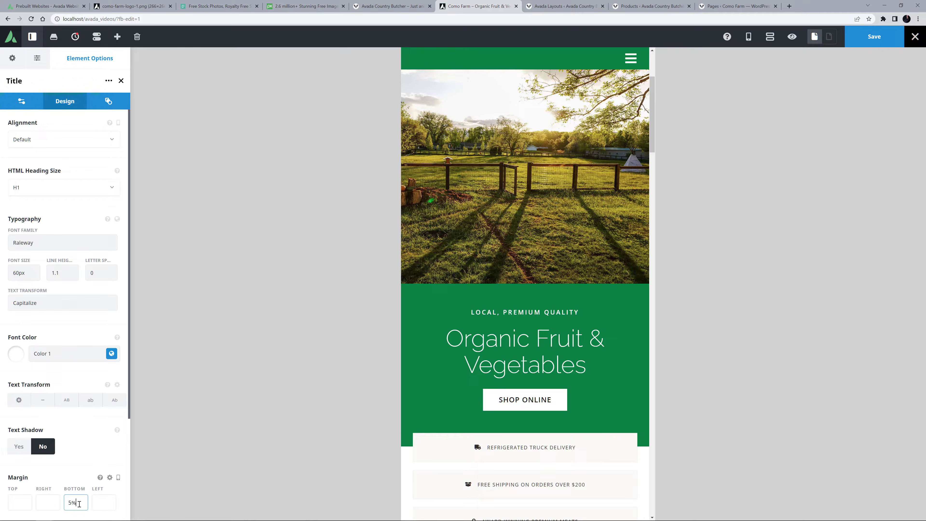
pyautogui.click(19, 274)
pyautogui.hotkey('ctrl', 'a')
pyautogui.write('52px')
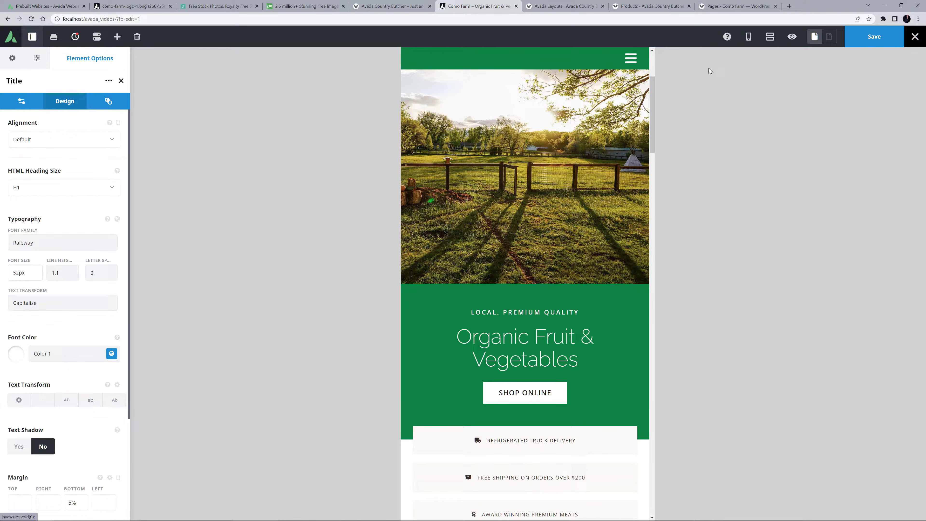
# Return to the desktop view and check the design settings of the USP's container below the hero.
pyautogui.moveTo(748, 37)
pyautogui.click(791, 58)
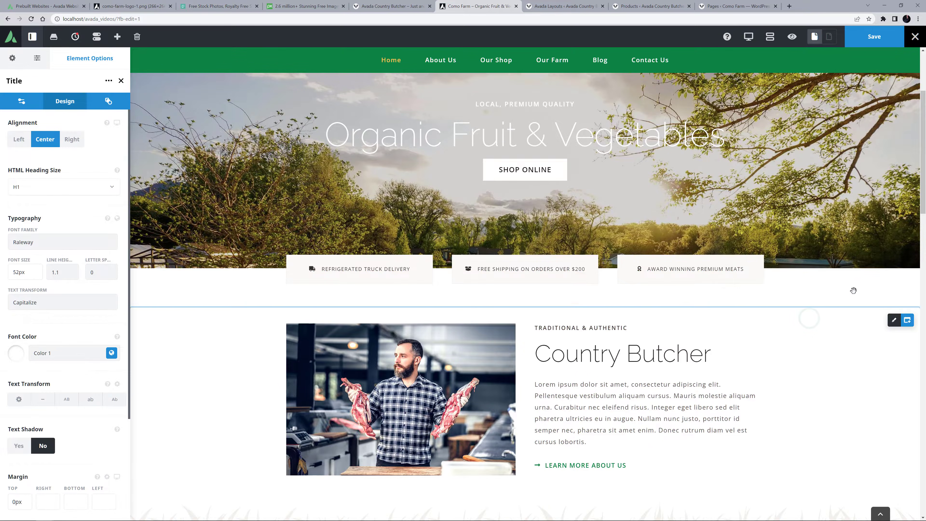
pyautogui.click(893, 269)
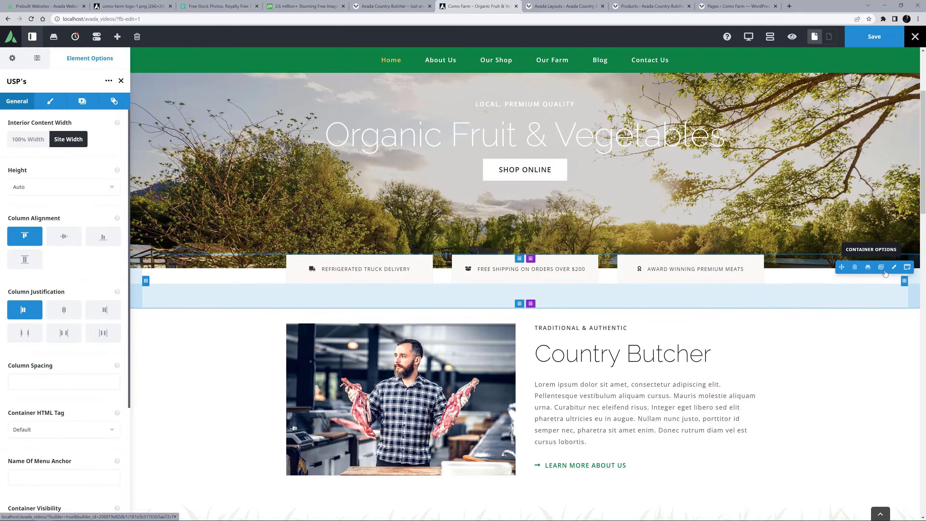
pyautogui.click(43, 101)
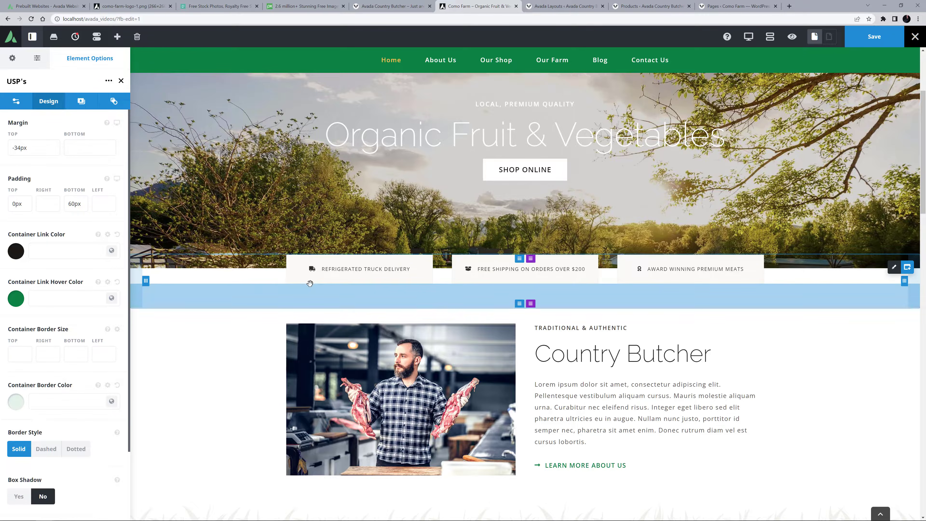
# Change the three USP texts to "REFRIGERATED DELIVERY OR PICKUP", "FREE DELIVERY ON ORDERS OVER $100" and "ALL CERTIFIED ORGANIC PRODUCE".
pyautogui.moveTo(320, 269); pyautogui.dragTo(645, 270)
pyautogui.write('REFRIGERATED DELIVERY OR PICKUP')
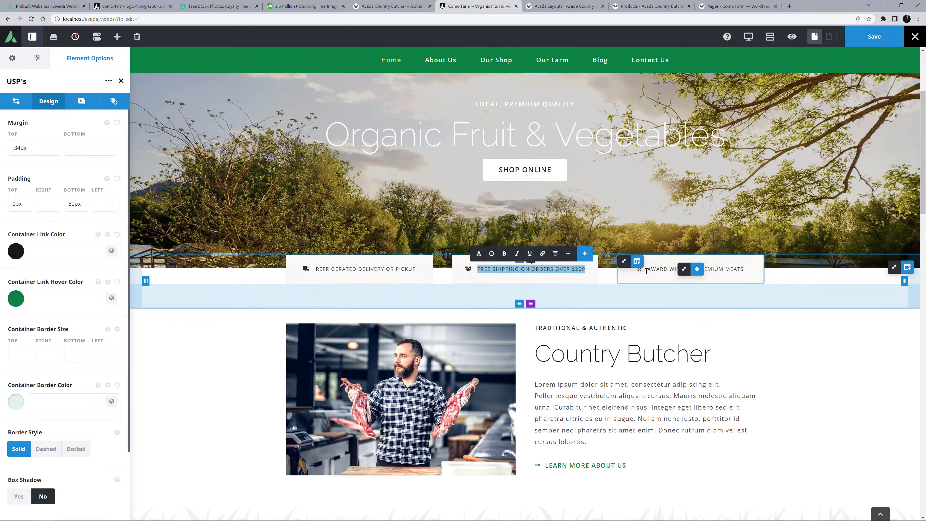
pyautogui.write('FREE DELIVERY ON ORDERS OVER $100')
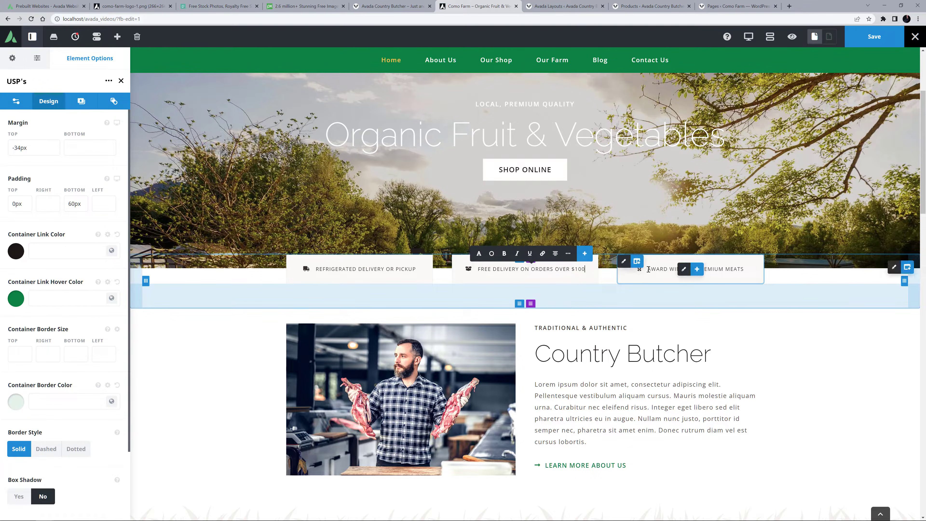
pyautogui.click(648, 268)
pyautogui.moveTo(648, 268); pyautogui.dragTo(761, 269)
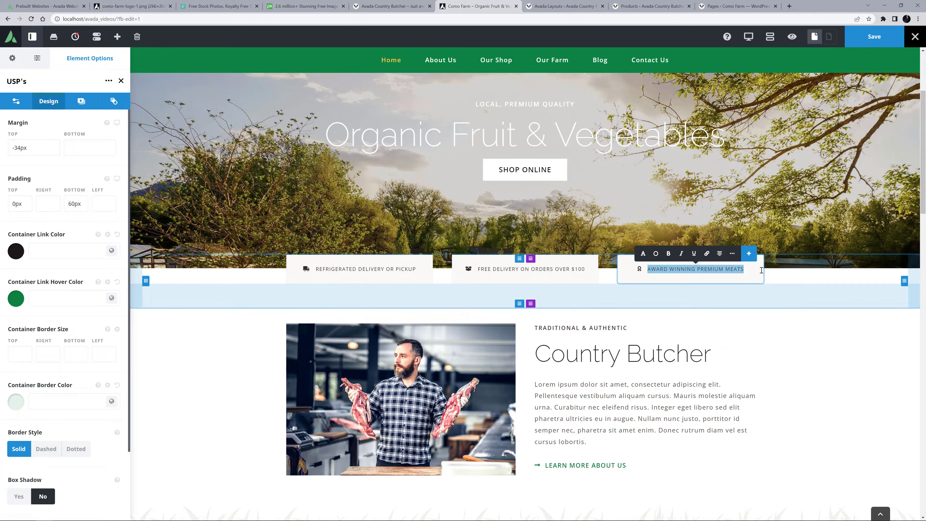
pyautogui.write('ALL CERTIFIED ORGANIC PRODUCE')
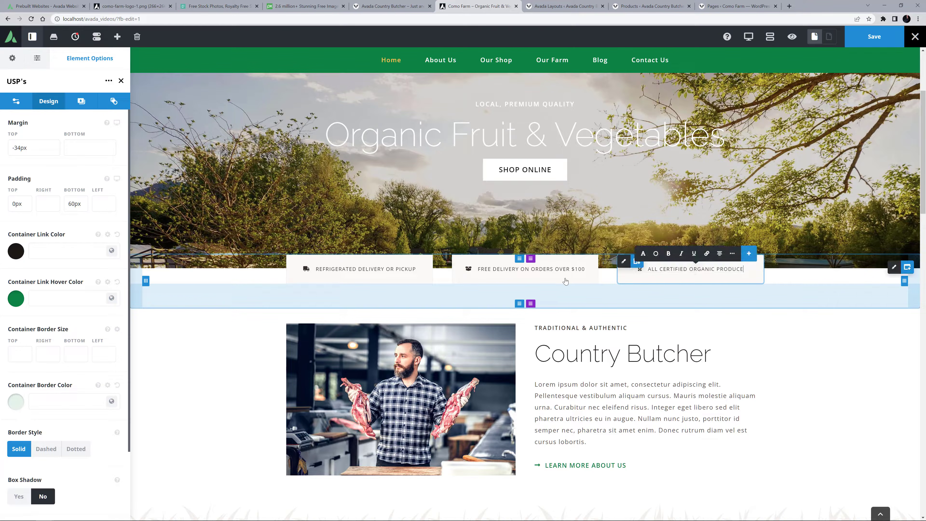
# Set the background color of all three USP columns to the global Color 3.
pyautogui.click(292, 261)
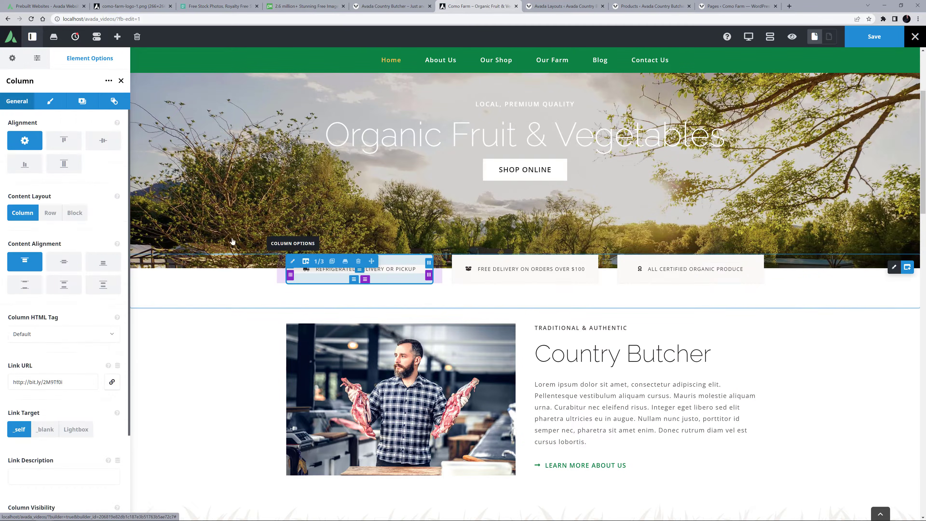
pyautogui.click(82, 102)
pyautogui.click(104, 181)
pyautogui.click(50, 213)
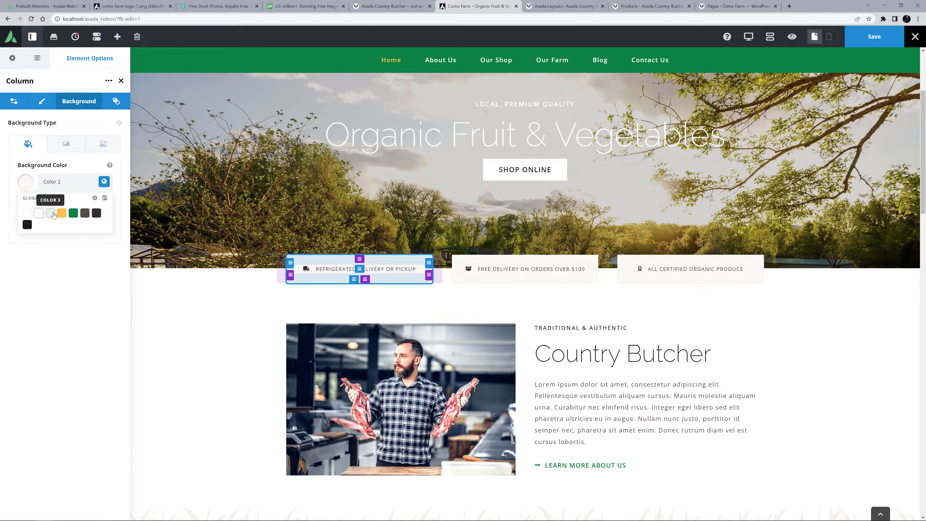
pyautogui.click(104, 182)
pyautogui.click(51, 212)
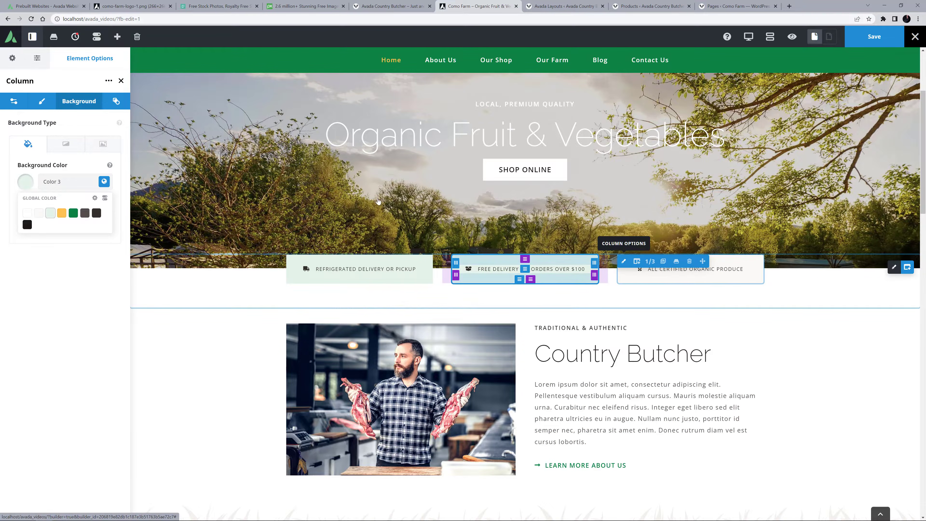
pyautogui.click(624, 261)
pyautogui.click(79, 101)
pyautogui.click(104, 182)
pyautogui.click(51, 212)
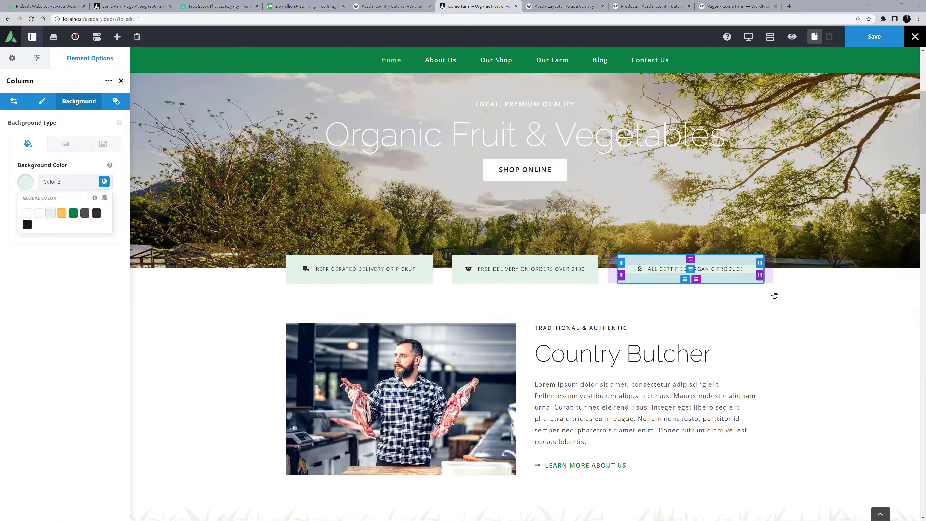
# Replace the butcher photo in the Country Butcher section with couple.jpg from the media library at Avada Grid 600 size.
pyautogui.scroll(-5, 771, 299)
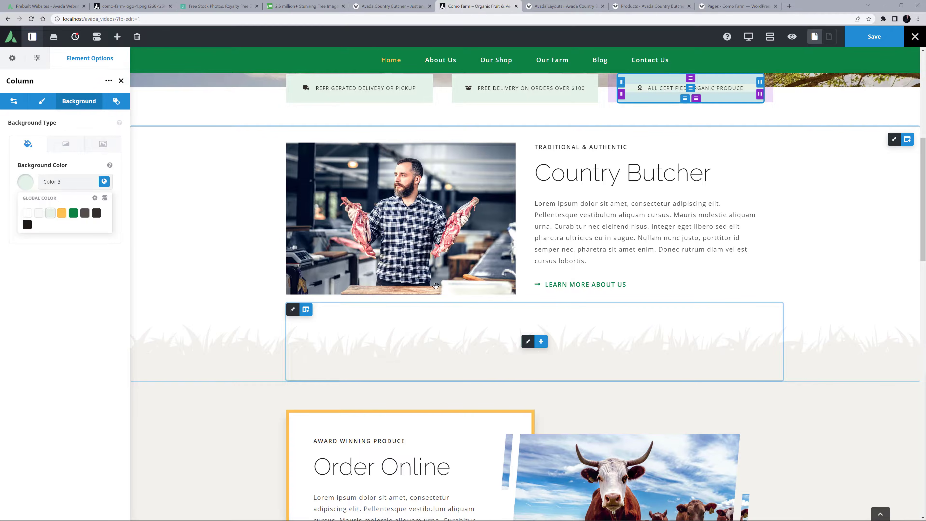
pyautogui.click(394, 219)
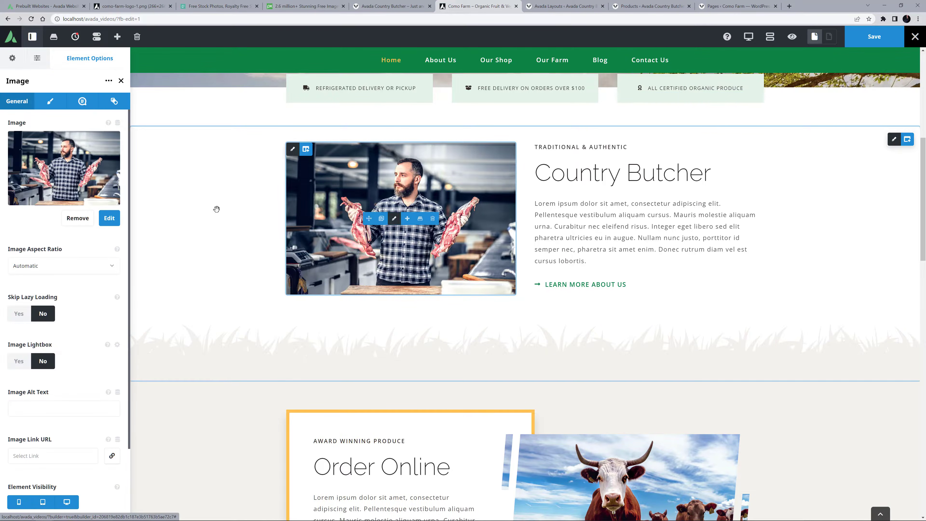
pyautogui.click(72, 215)
pyautogui.click(67, 162)
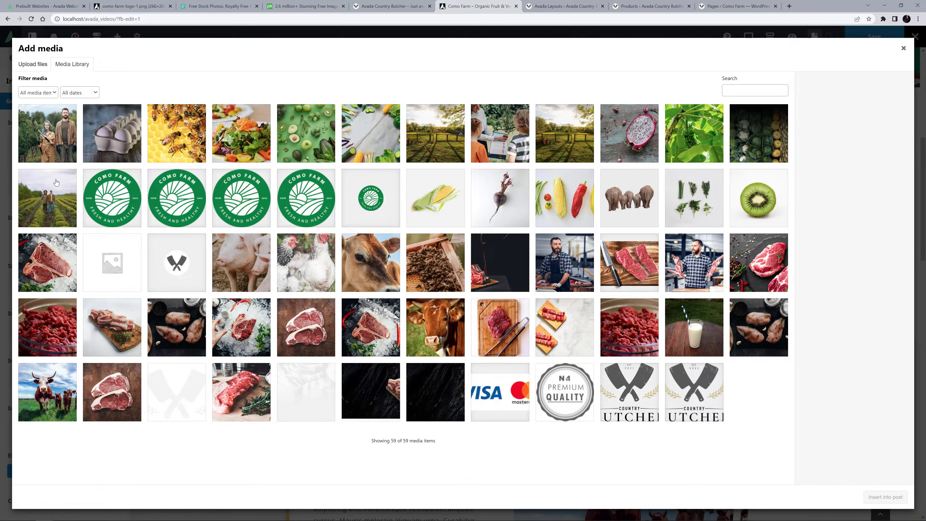
pyautogui.click(56, 182)
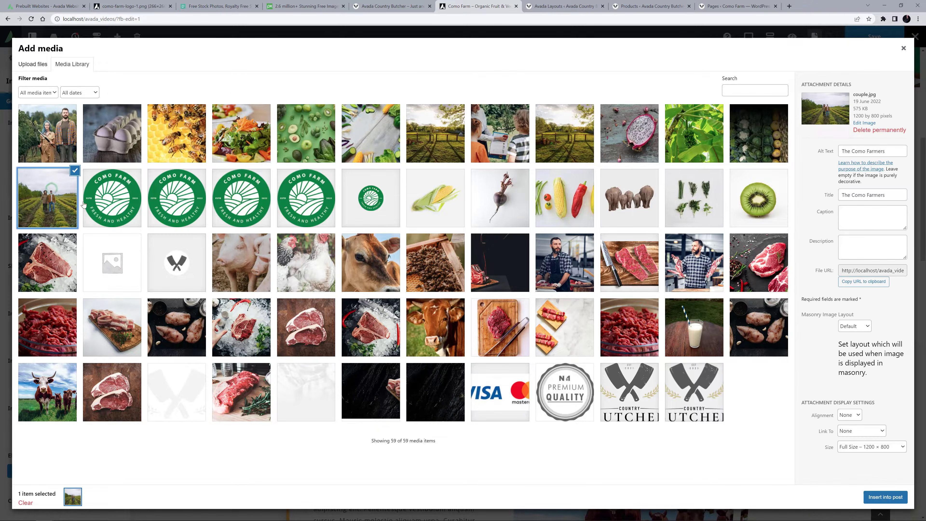
pyautogui.click(855, 447)
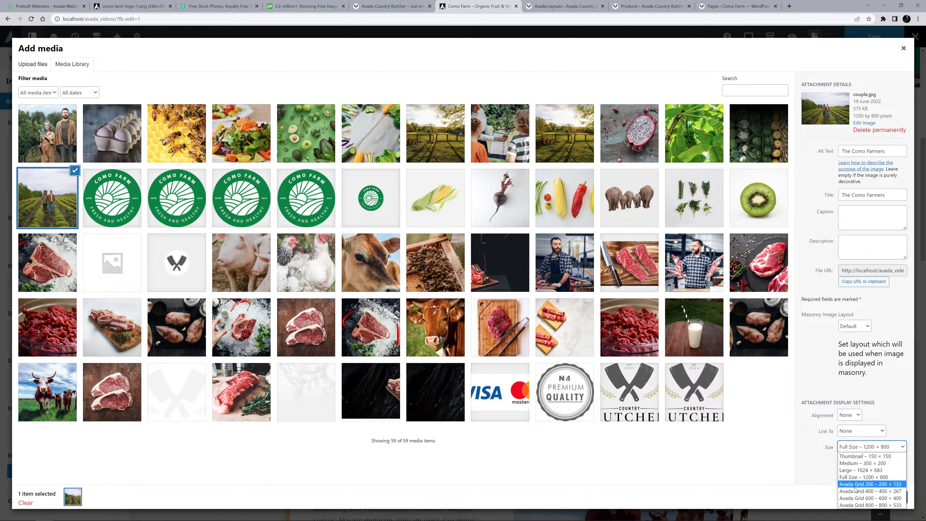
pyautogui.click(869, 497)
pyautogui.click(881, 500)
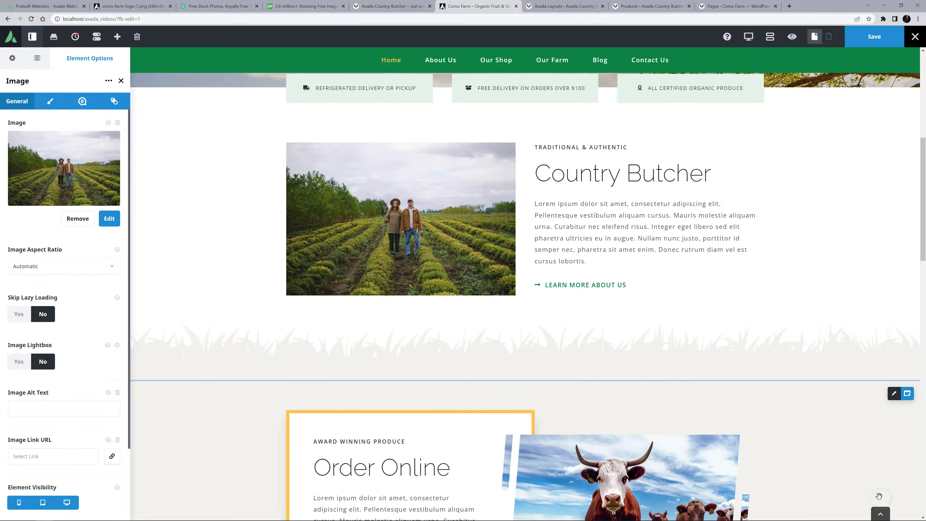
# Replace the Country Butcher section's text with the subtitle "HOLISTIC & PERMACULTURE INSPIRED", heading "Organic Farming" and the "At Como Farm" paragraph.
pyautogui.click(592, 148)
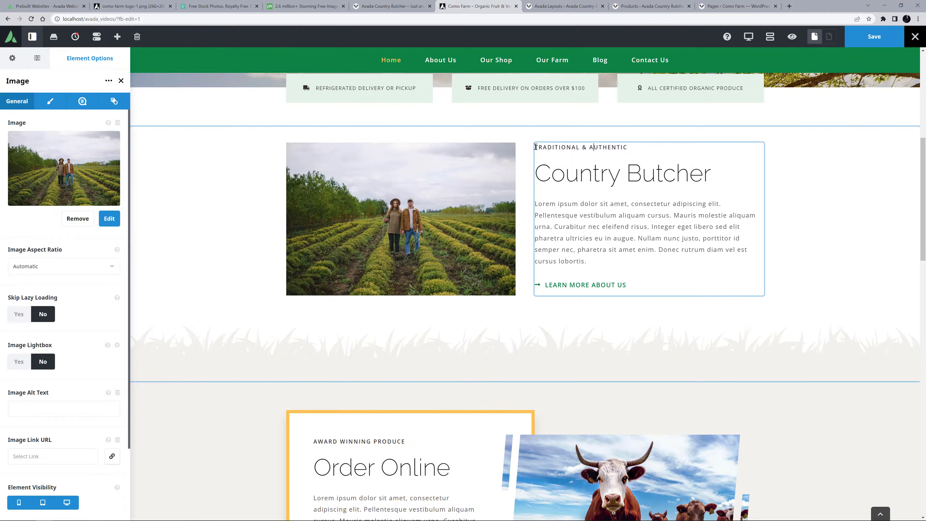
pyautogui.tripleClick(550, 146)
pyautogui.write('HOLISTIC & PERMACULTURE INSPIRED')
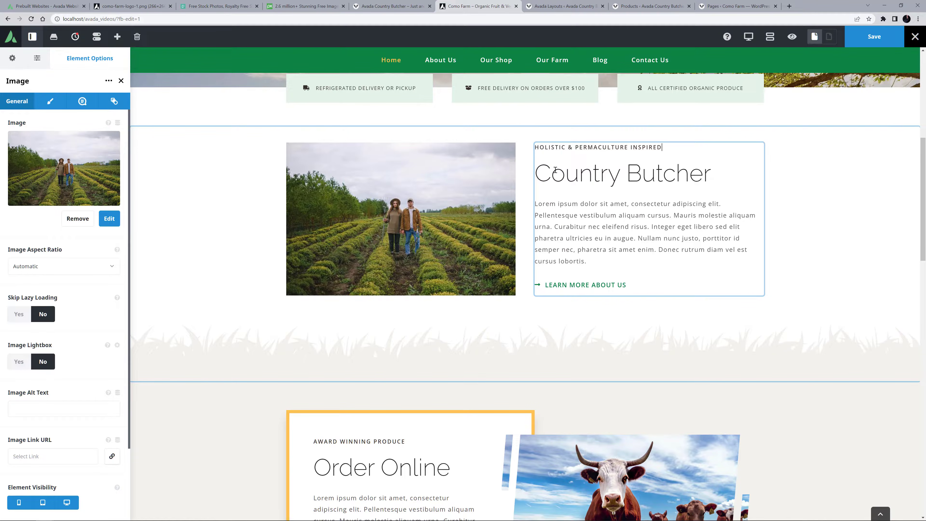
pyautogui.moveTo(535, 171); pyautogui.dragTo(750, 174)
pyautogui.write('Organic Farming')
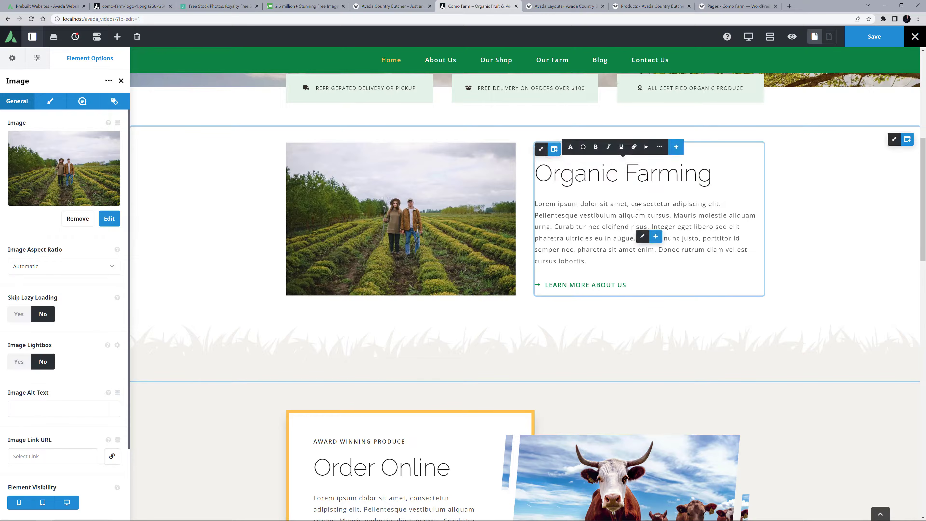
pyautogui.moveTo(538, 202); pyautogui.dragTo(590, 260)
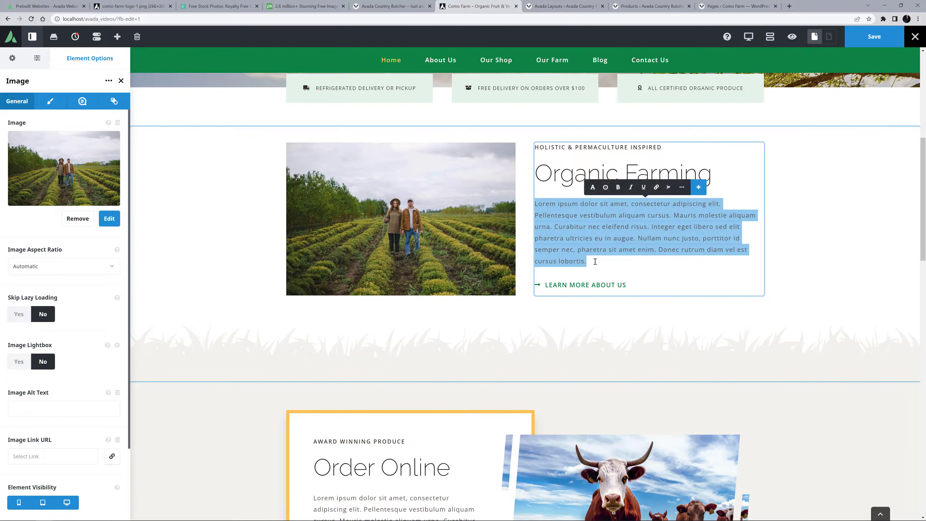
pyautogui.write('At Como Farm, we not only talk the talk, but we walk the walk. Everything sold here on the farm ends up on our own dining table, and we believe passionately in the health-giving properties of fresh organic produce. We are a small family business, and do our best to provide a wide range of affordable and insanely fresh organic produce to the local community.')
# Link the "Learn more about us" button to the About Us page.
pyautogui.click(642, 284)
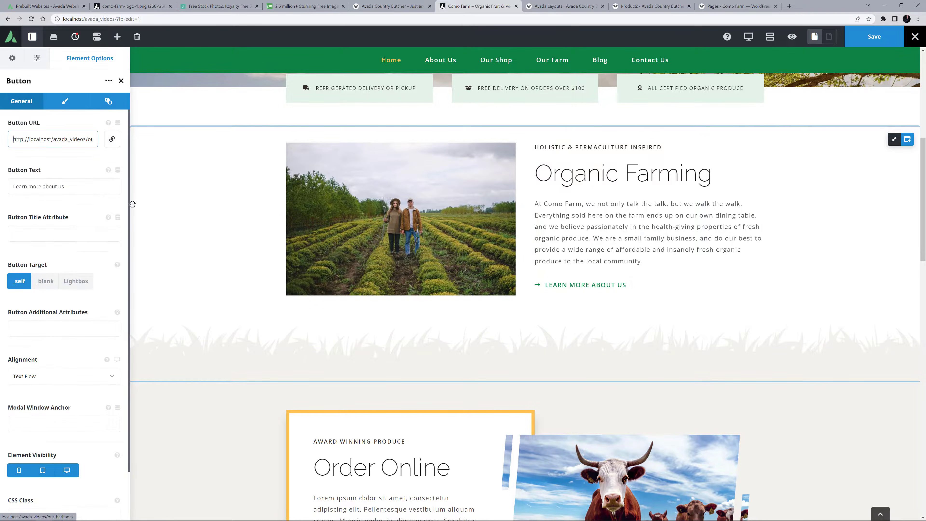
pyautogui.click(112, 139)
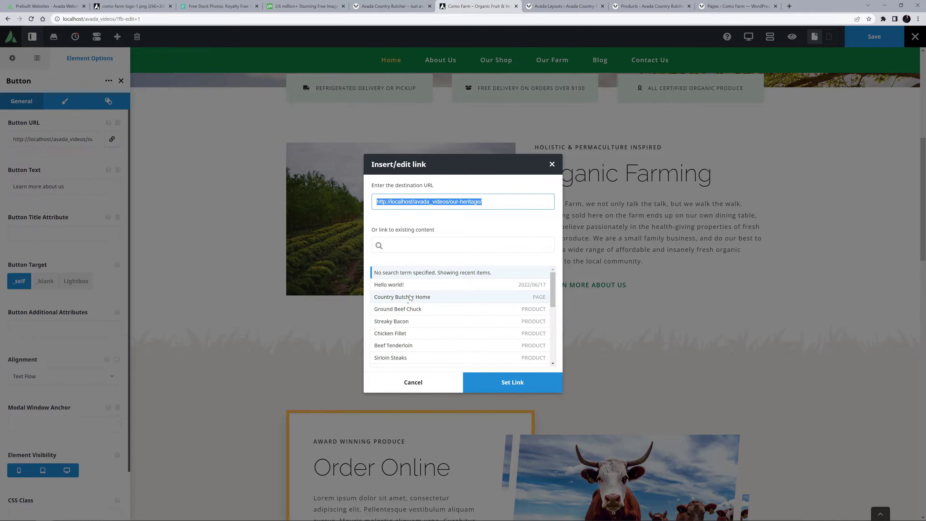
pyautogui.scroll(-6, 397, 328)
pyautogui.click(390, 361)
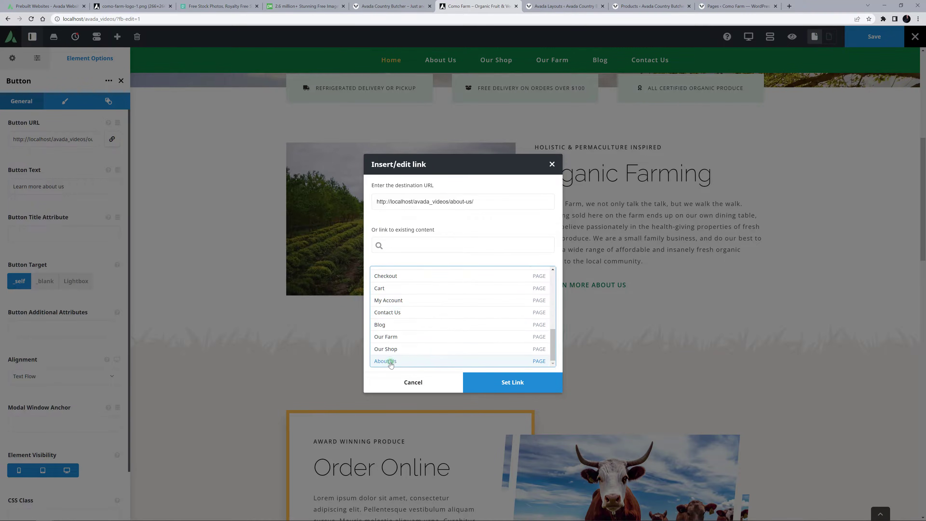
pyautogui.click(509, 381)
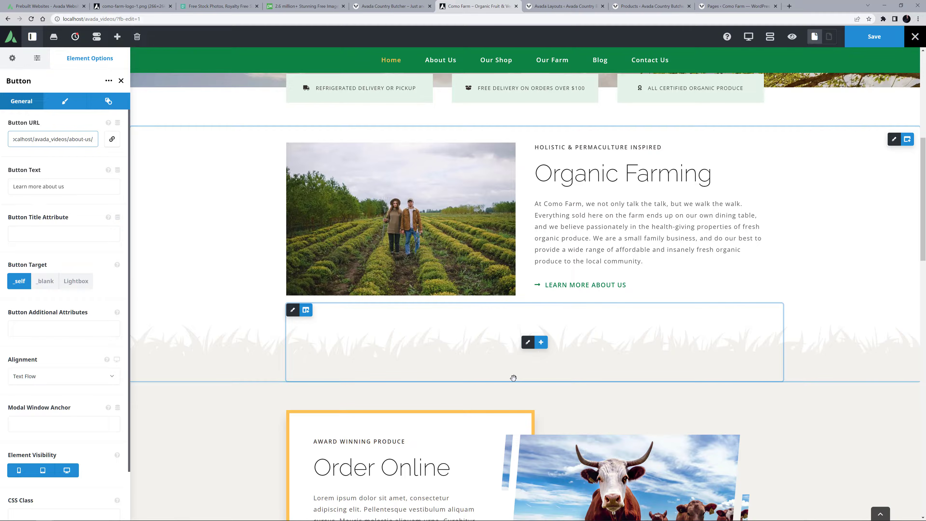
# Preview the Organic Farming section in the tablet and mobile layouts, and return to the desktop layout.
pyautogui.click(748, 37)
pyautogui.click(770, 58)
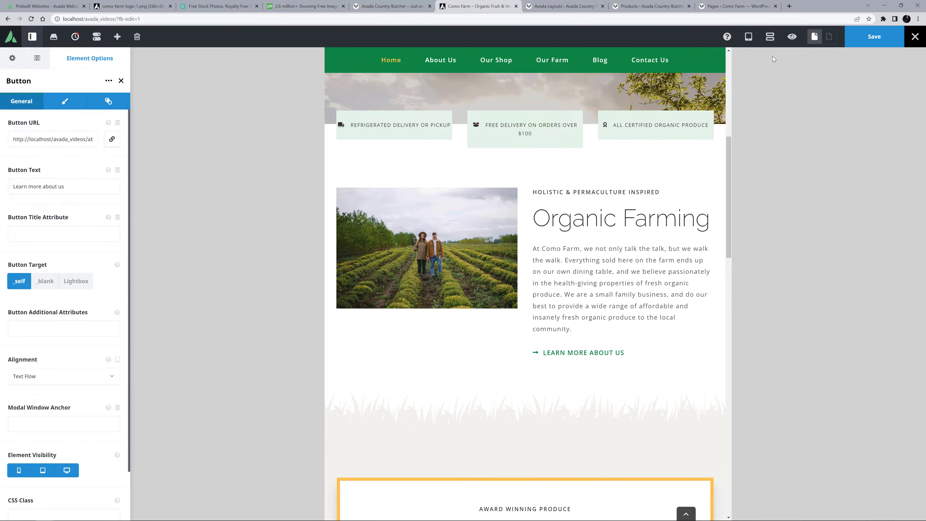
pyautogui.click(749, 36)
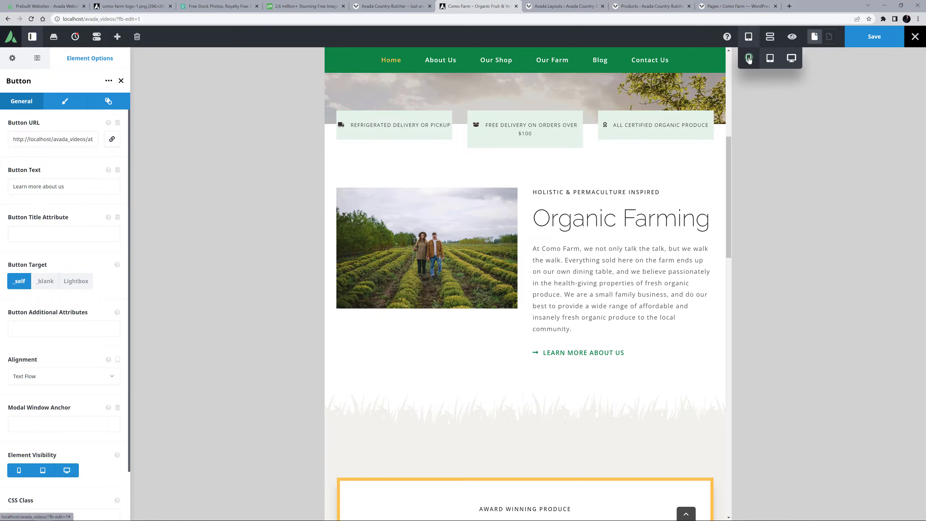
pyautogui.click(749, 59)
pyautogui.scroll(-7, 546, 263)
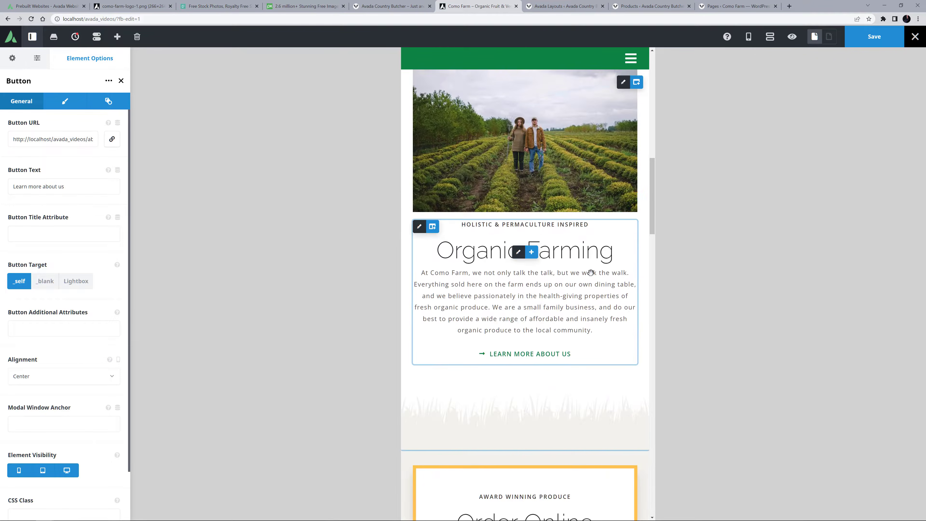
pyautogui.click(748, 37)
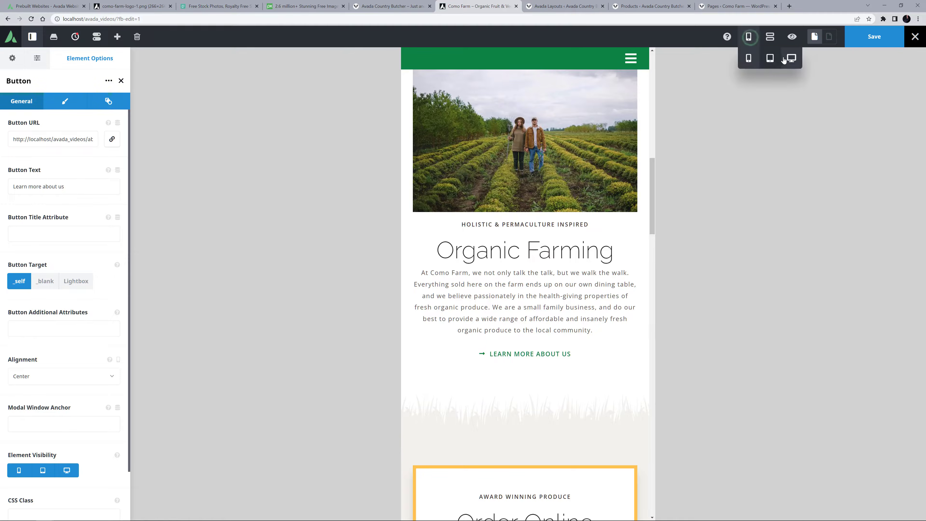
pyautogui.click(790, 58)
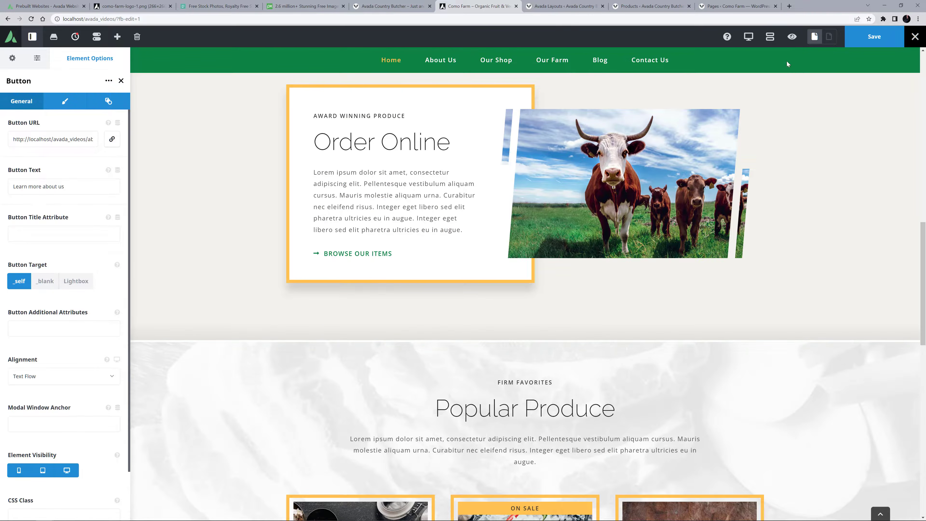
# Set the grass section separator's background color to the global Color 3 and clear its lightness adjustment.
pyautogui.scroll(3, 776, 135)
pyautogui.scroll(4, 776, 135)
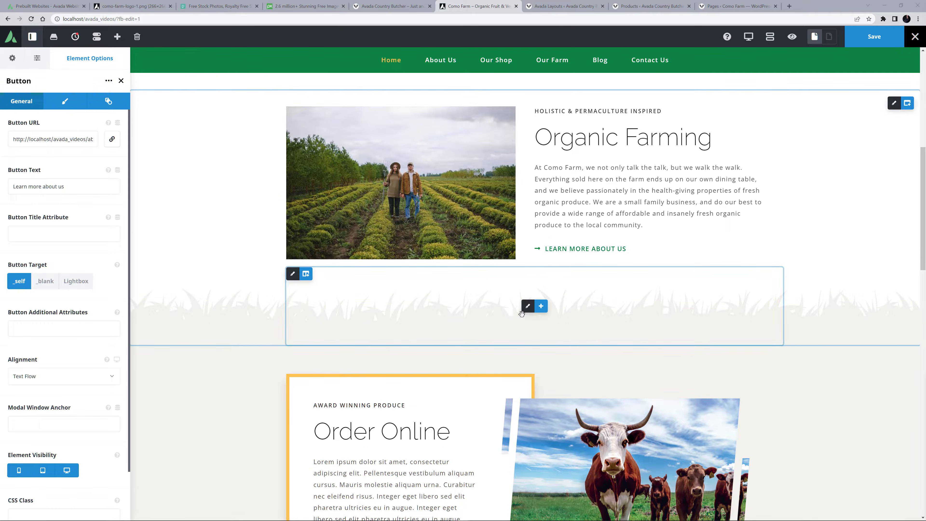
pyautogui.click(527, 306)
pyautogui.click(98, 101)
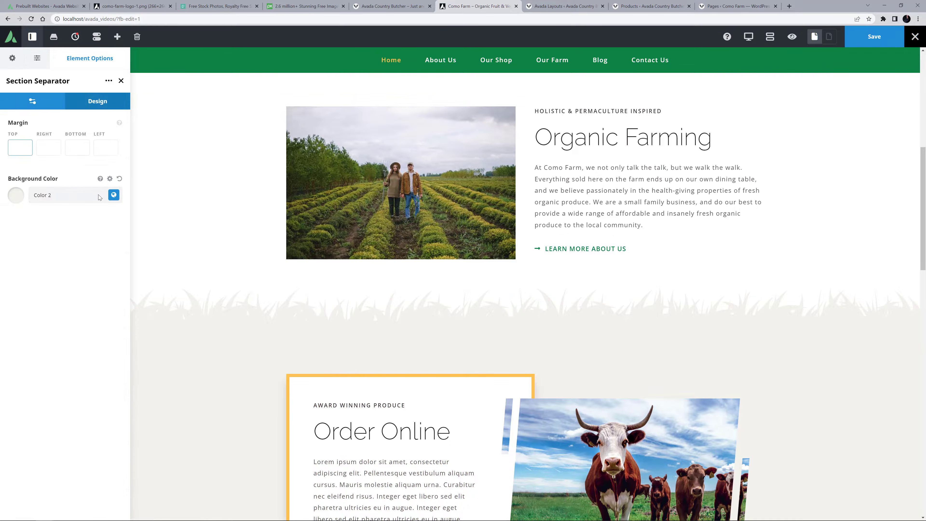
pyautogui.click(114, 195)
pyautogui.click(41, 226)
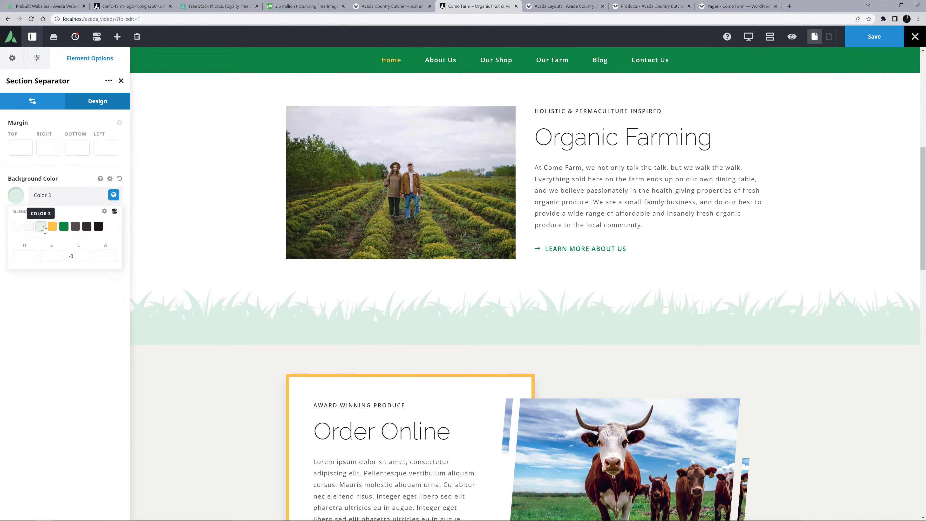
pyautogui.doubleClick(73, 254)
pyautogui.press('BackSpace')
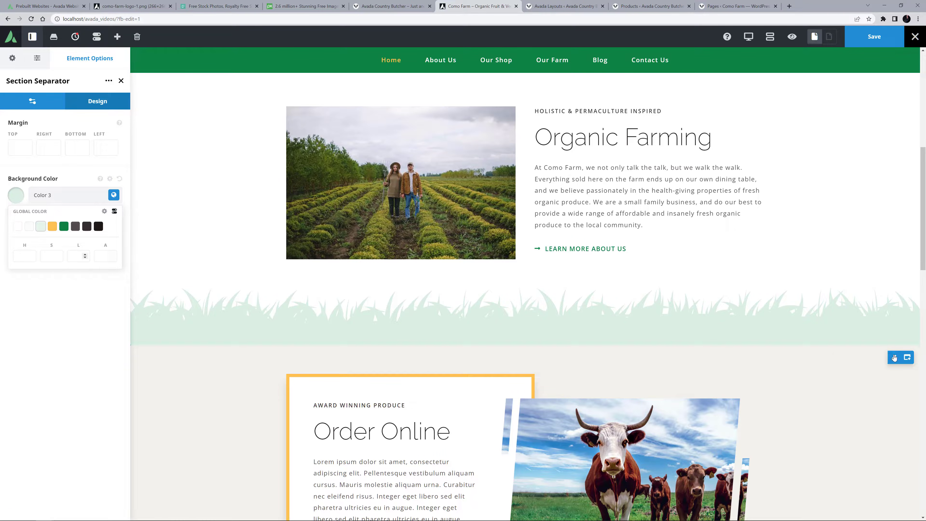
# Set the Order Online container's background color to the global Color 3 and clear its lightness adjustment.
pyautogui.click(893, 355)
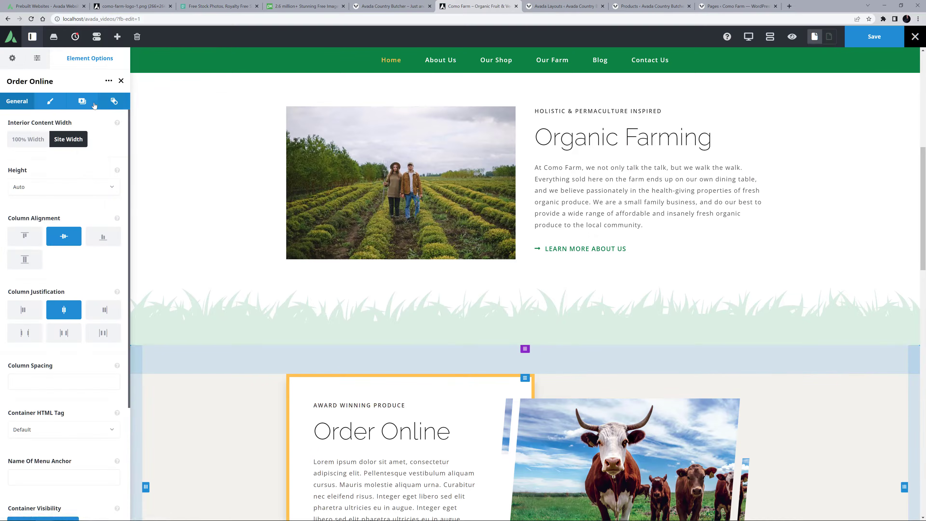
pyautogui.click(90, 103)
pyautogui.click(104, 188)
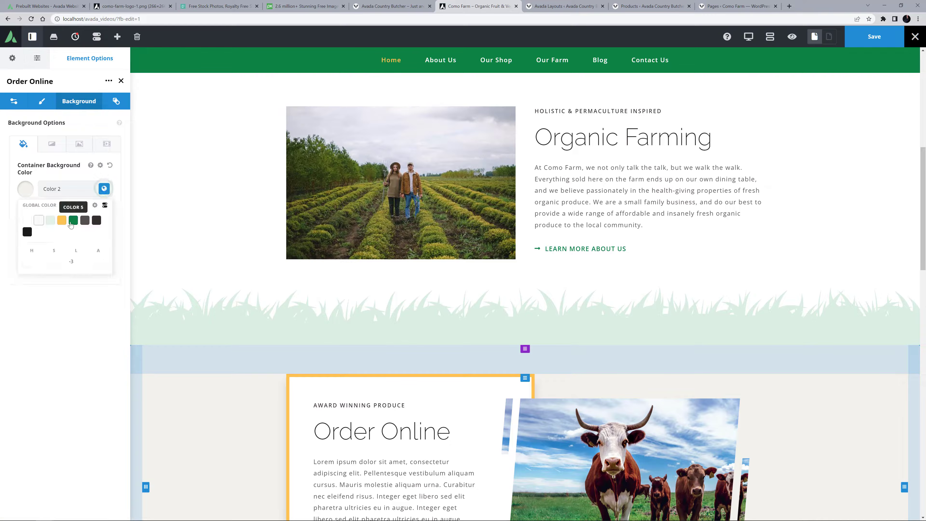
pyautogui.click(51, 220)
pyautogui.click(75, 261)
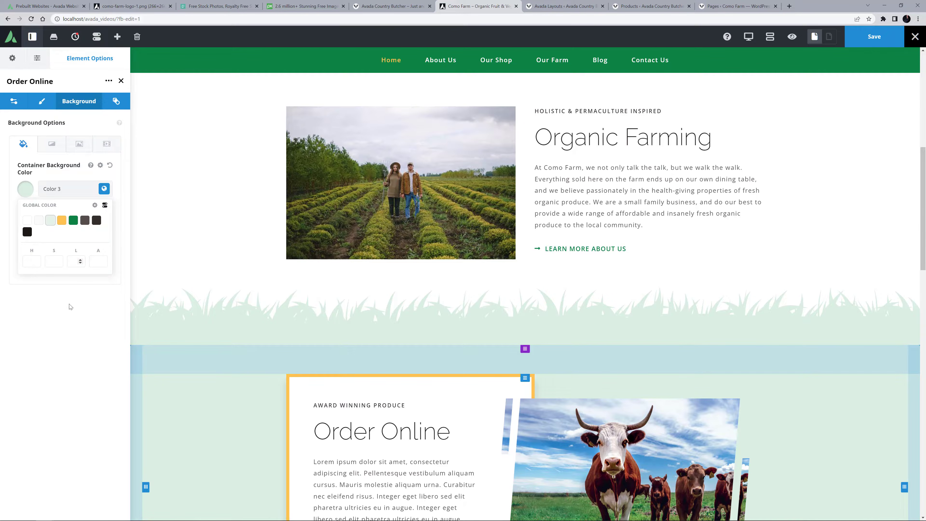
pyautogui.click(70, 310)
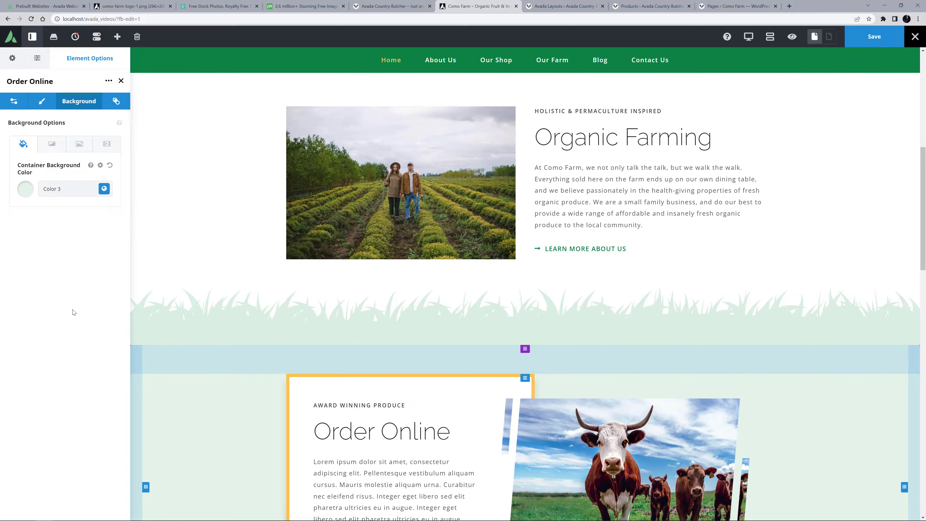
# Replace the Order Online placeholder text with the "Fresh, mixed boxes are available to order" and "See our shop for all our products" paragraphs.
pyautogui.scroll(-5, 333, 296)
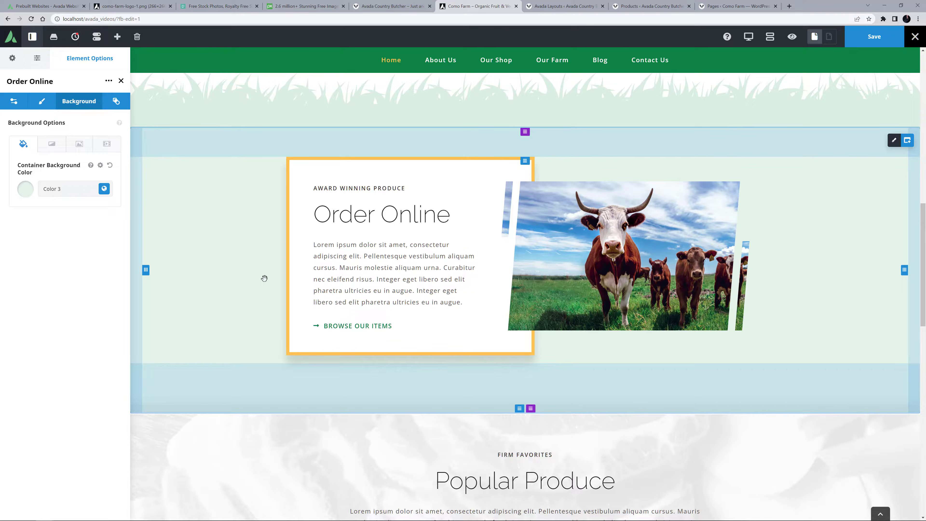
pyautogui.moveTo(314, 243); pyautogui.dragTo(475, 309)
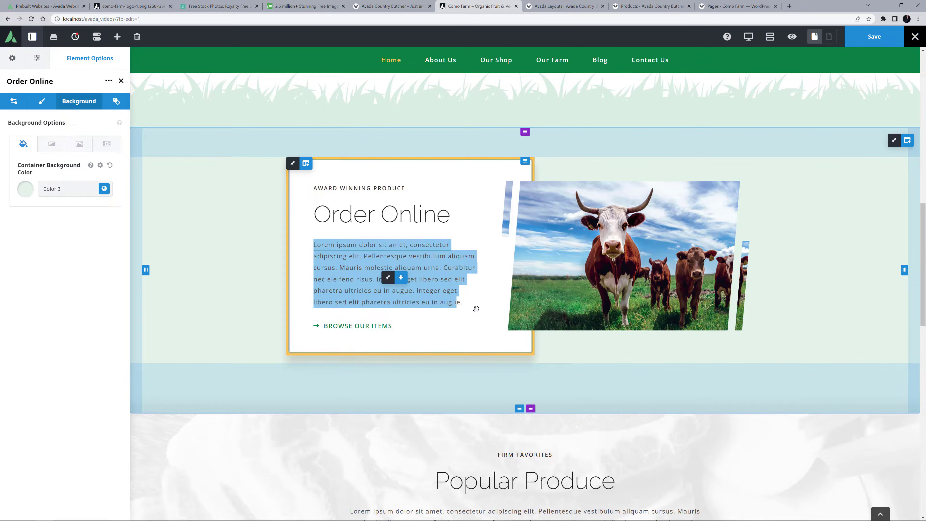
pyautogui.write('Fresh, mixed boxes are available to order for pickup or delivery every Thursday, and a range of other produce is available when in season. See our shop for all our products and join our Newsletter to be kept in the loop.')
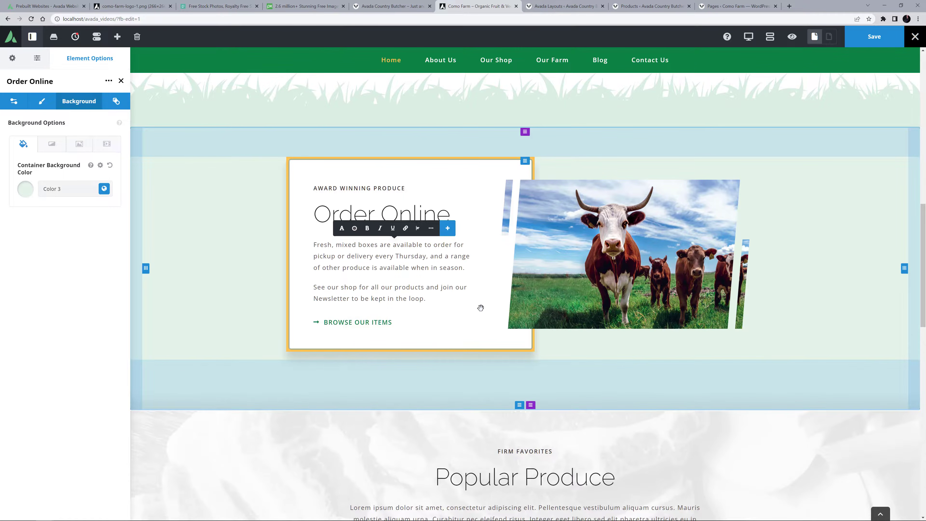
# Replace the cow photo in the Order Online section with order_online.jpg from the media library at Avada Grid 600 size.
pyautogui.click(610, 256)
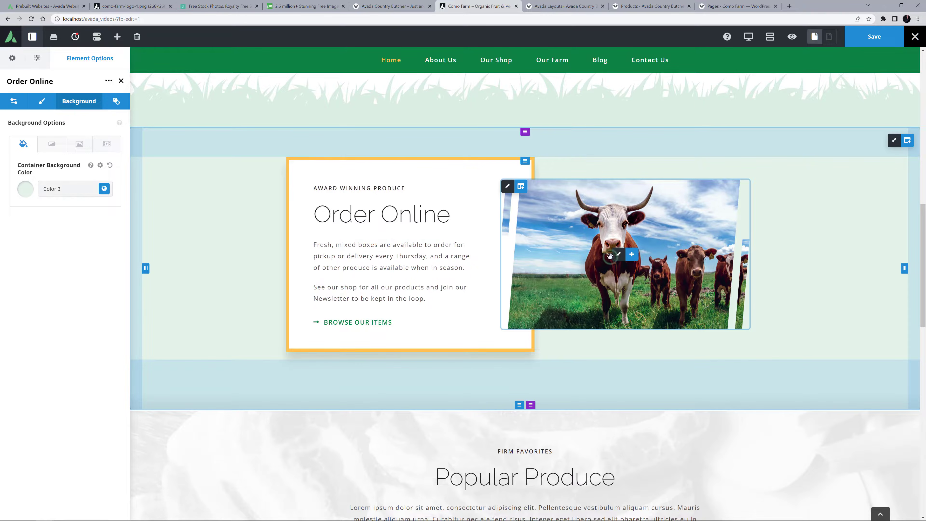
pyautogui.click(618, 255)
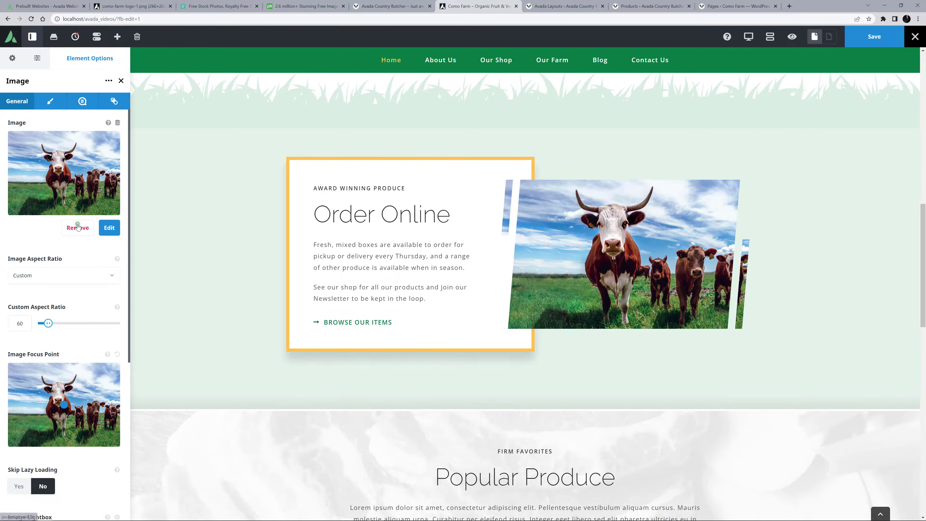
pyautogui.click(77, 225)
pyautogui.click(60, 161)
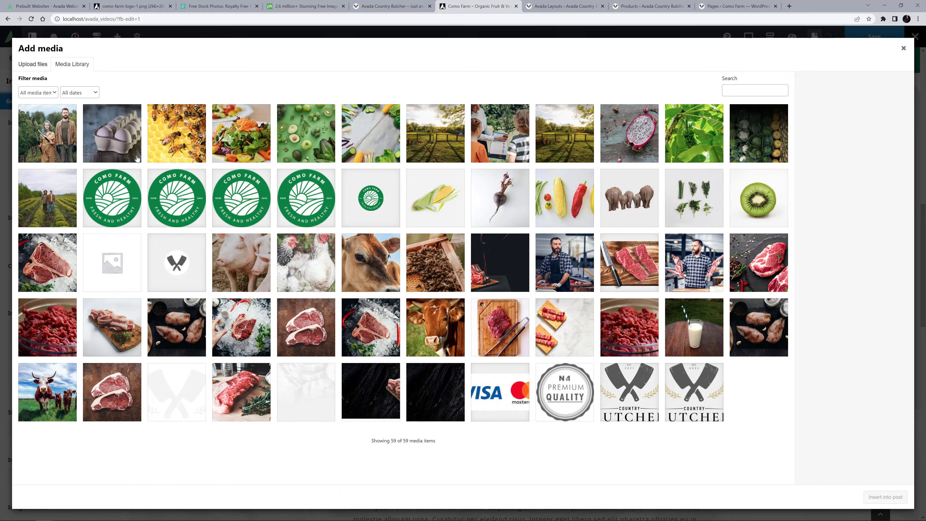
pyautogui.click(290, 143)
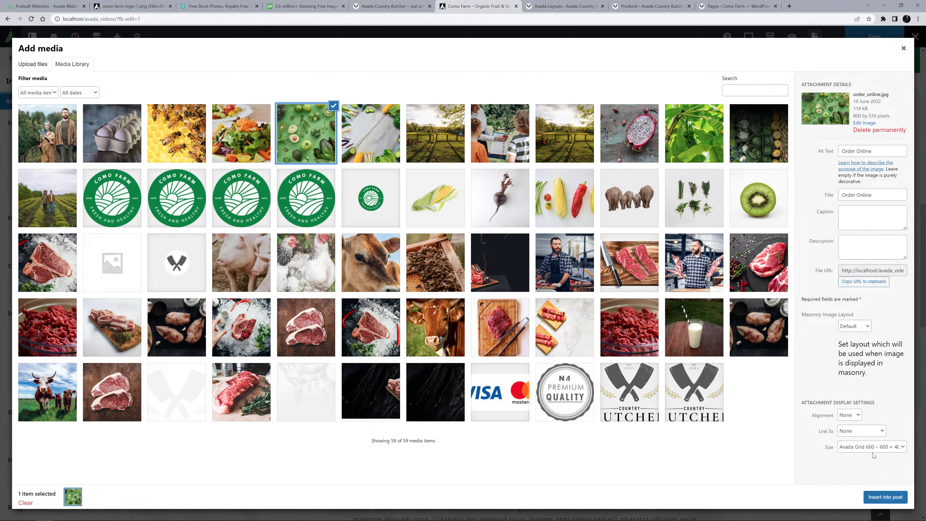
pyautogui.click(884, 497)
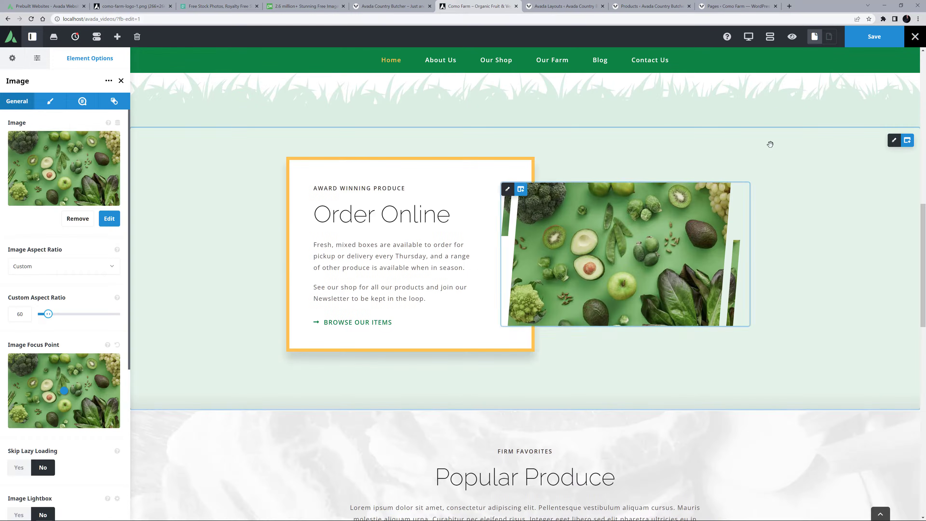
# Preview the Order Online section in the tablet layout, return to desktop, and inspect the image column's visibility settings.
pyautogui.click(749, 39)
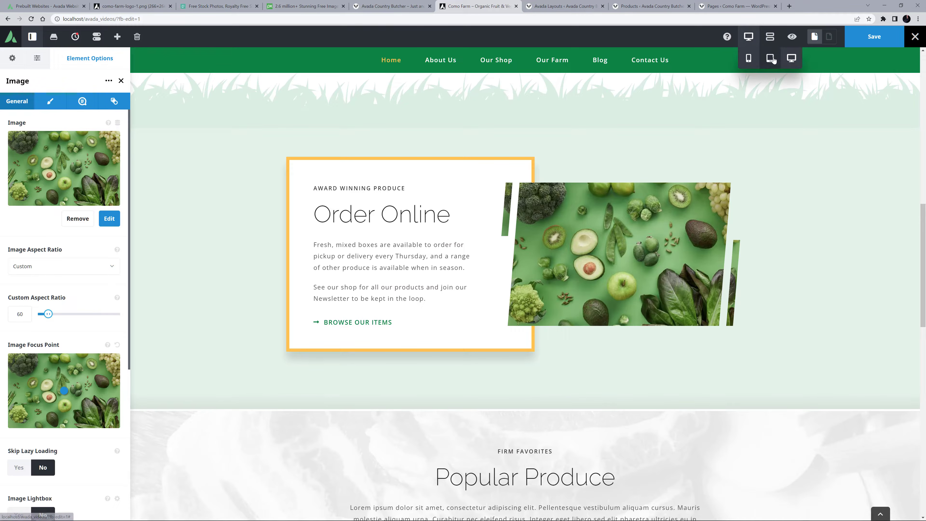
pyautogui.click(772, 57)
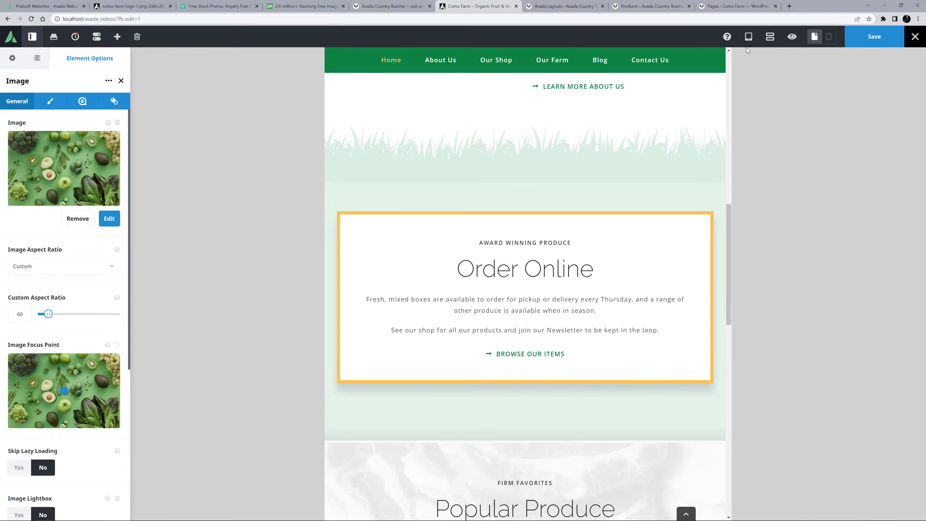
pyautogui.click(748, 37)
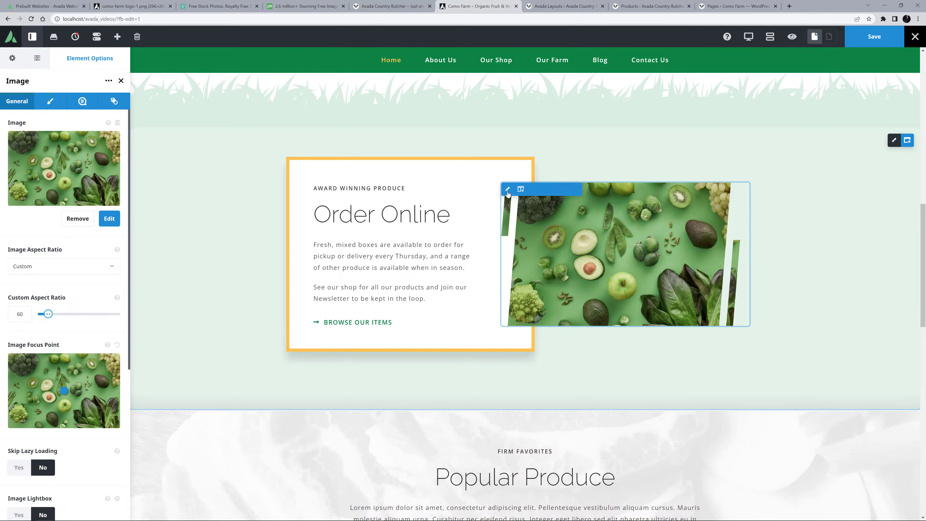
pyautogui.click(507, 190)
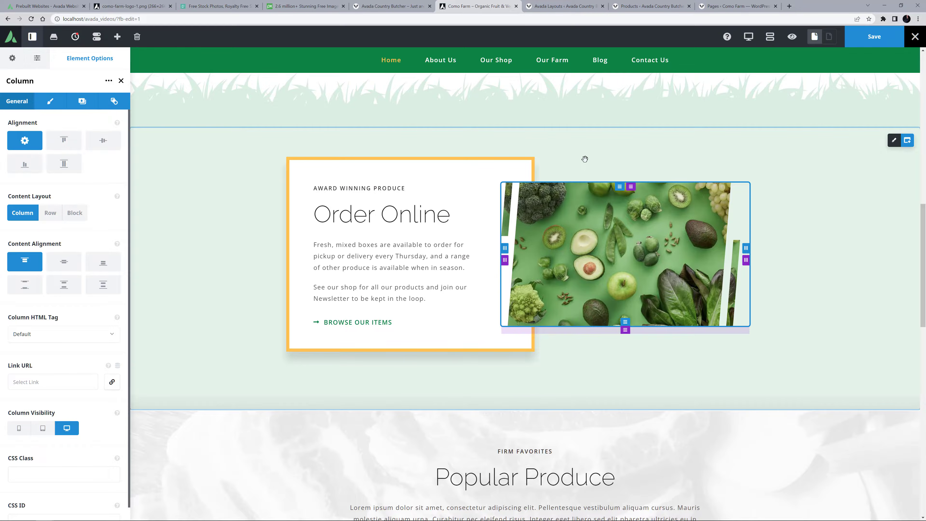
# Remove the meat background image from the Popular Produce container.
pyautogui.scroll(-8, 585, 159)
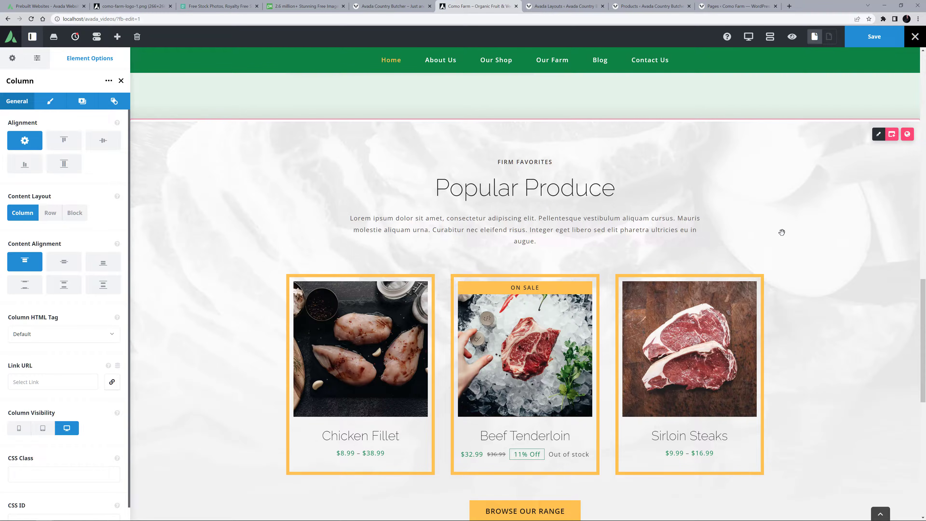
pyautogui.click(878, 137)
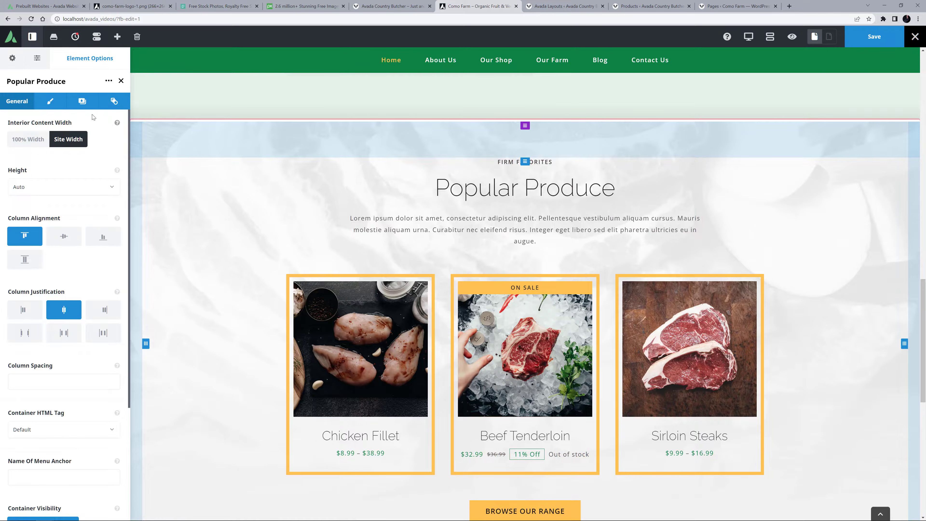
pyautogui.click(83, 102)
pyautogui.click(78, 143)
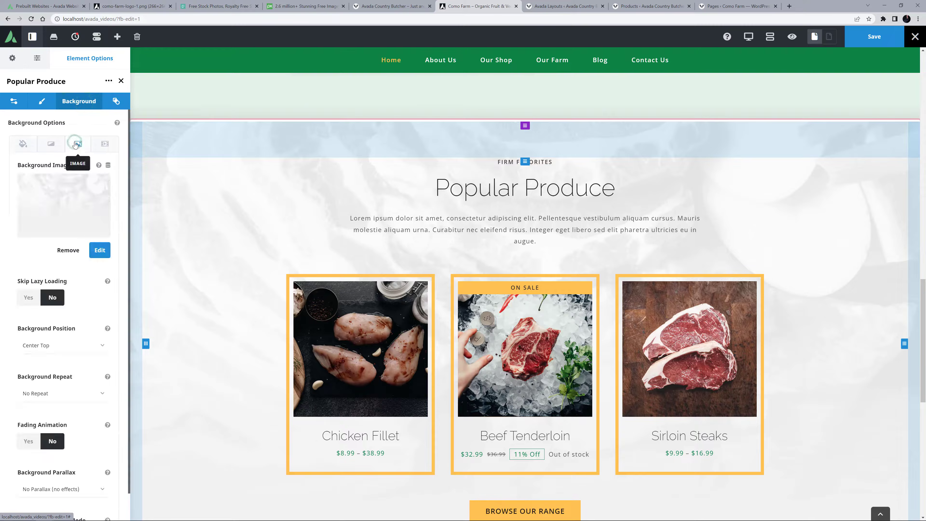
pyautogui.click(66, 250)
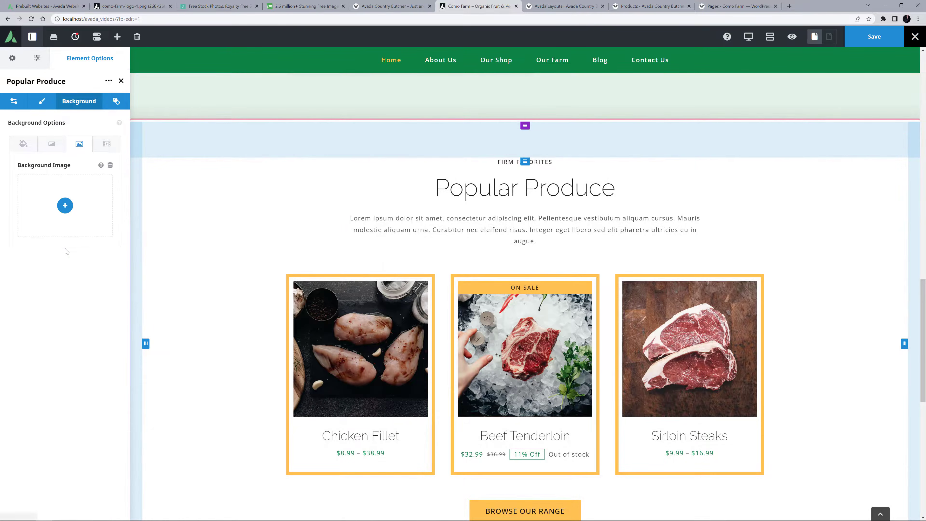
# Update the section's text with the heading "Popular Products" and the "Here you can see our top three most popular products" paragraph, and save the page.
pyautogui.moveTo(616, 189); pyautogui.dragTo(606, 188)
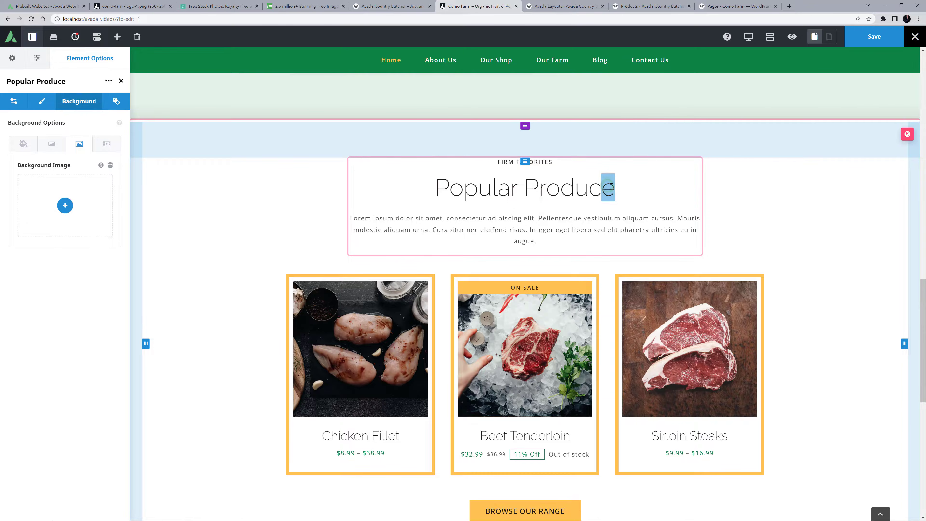
pyautogui.write('ts')
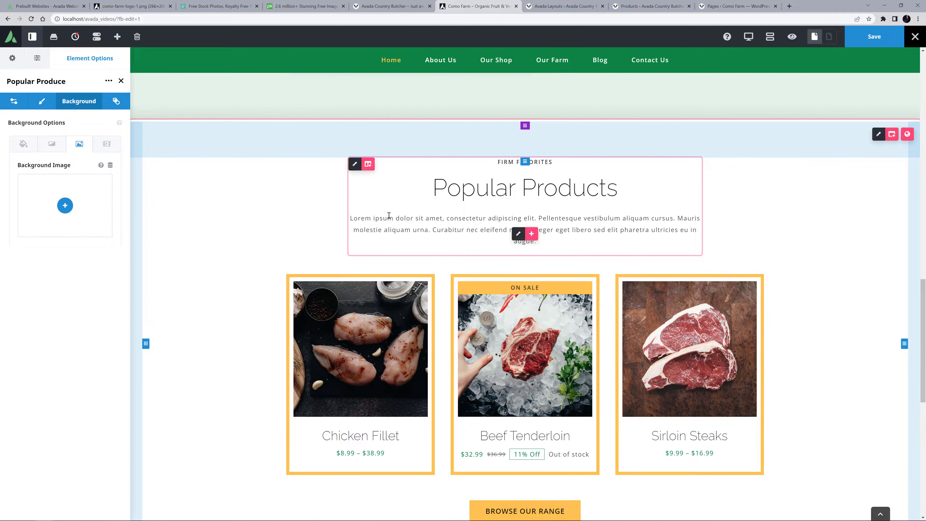
pyautogui.moveTo(349, 217); pyautogui.dragTo(607, 250)
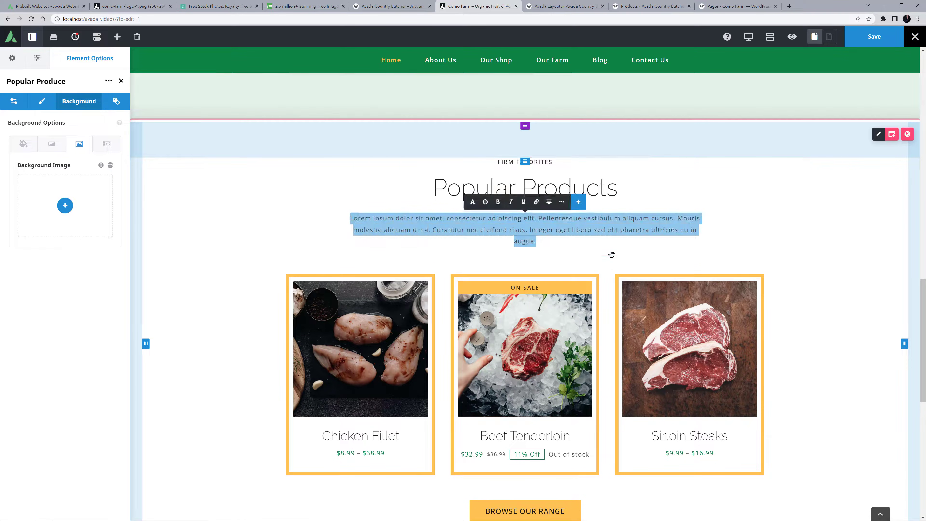
pyautogui.write('Here you can see our top three most popular products. This will vary with season and sales, but these are currently the hot items on the Farm! Click the Browse Our Range button below to see all our items.')
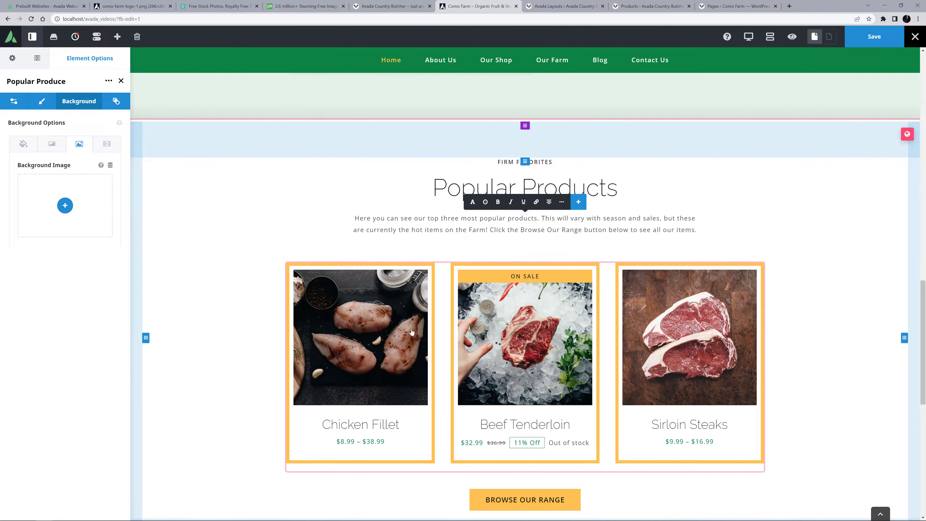
pyautogui.click(520, 363)
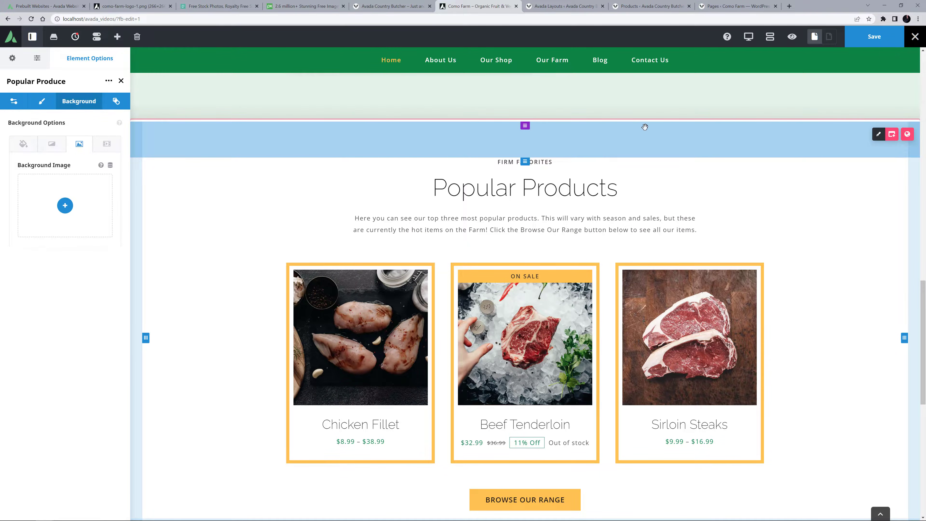
pyautogui.click(860, 41)
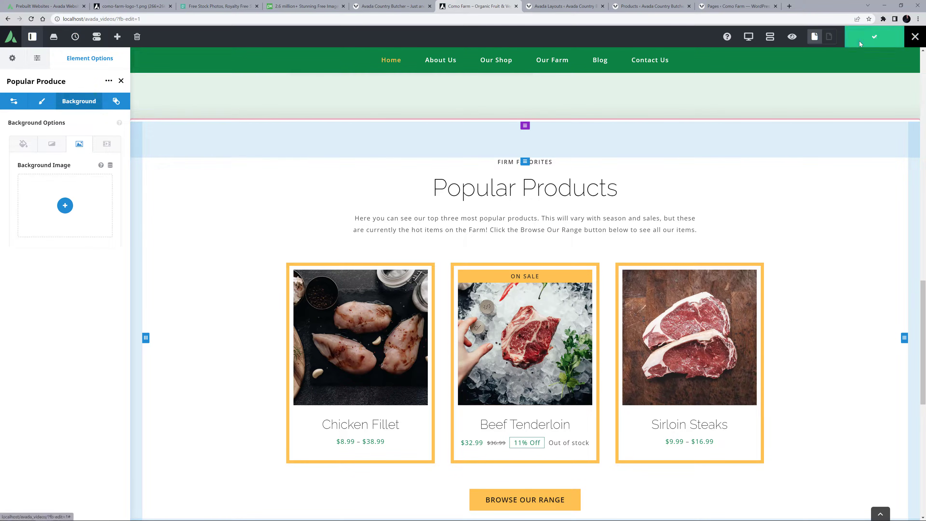
# Add a new WooCommerce product titled "Mixed Veggies Box" with the short description starting "This is our most popular veggie box.".
pyautogui.click(645, 5)
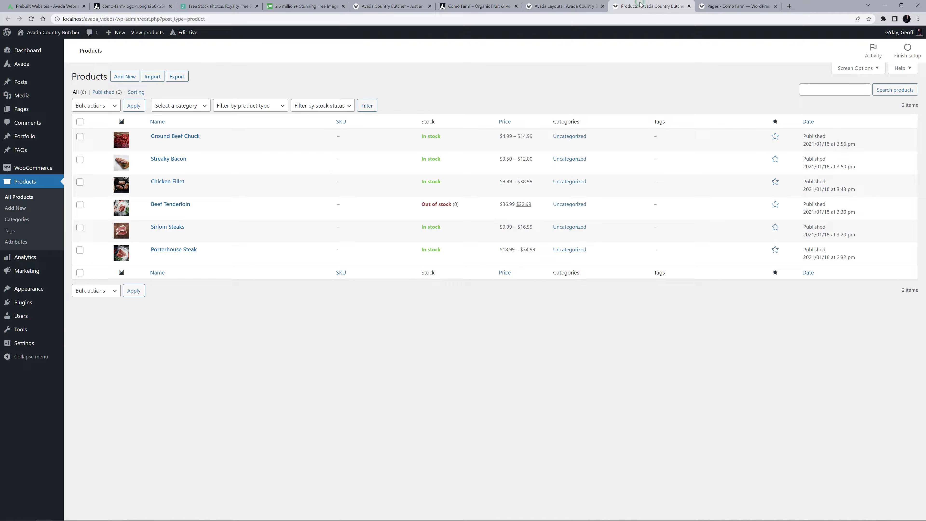
pyautogui.click(128, 76)
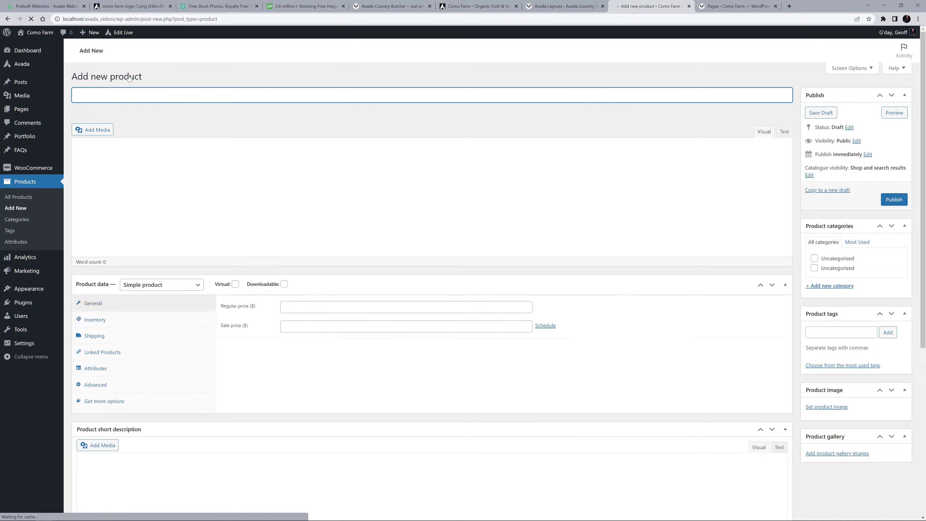
pyautogui.write('Mixed Veggie Box')
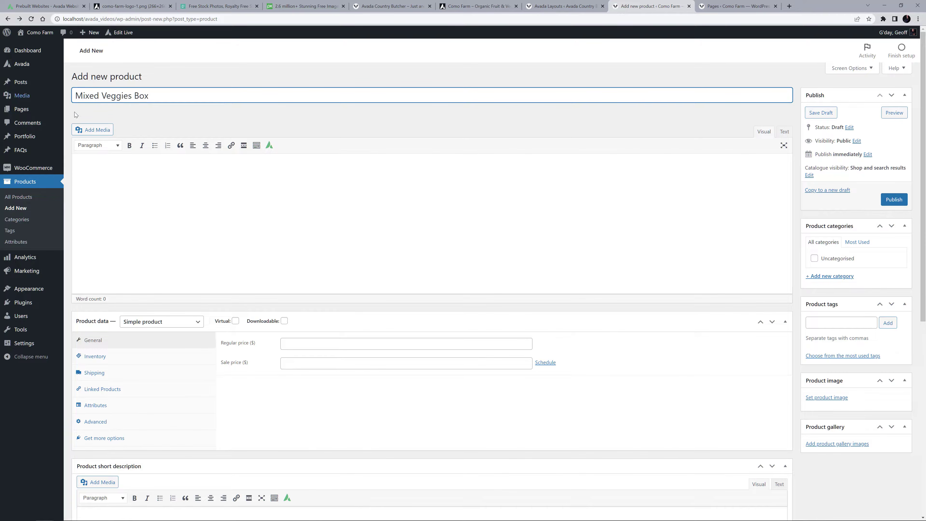
pyautogui.scroll(-1, 142, 415)
pyautogui.click(118, 478)
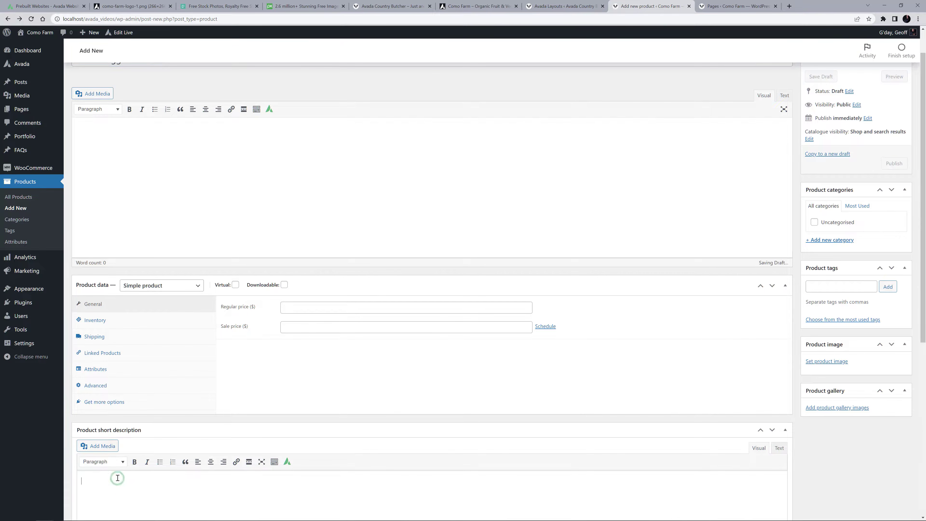
pyautogui.write('This is our most popular veggie box. It has a wide range of vegetables and herbs, depending on season, and is enough food to feed a family of 4 for a week.')
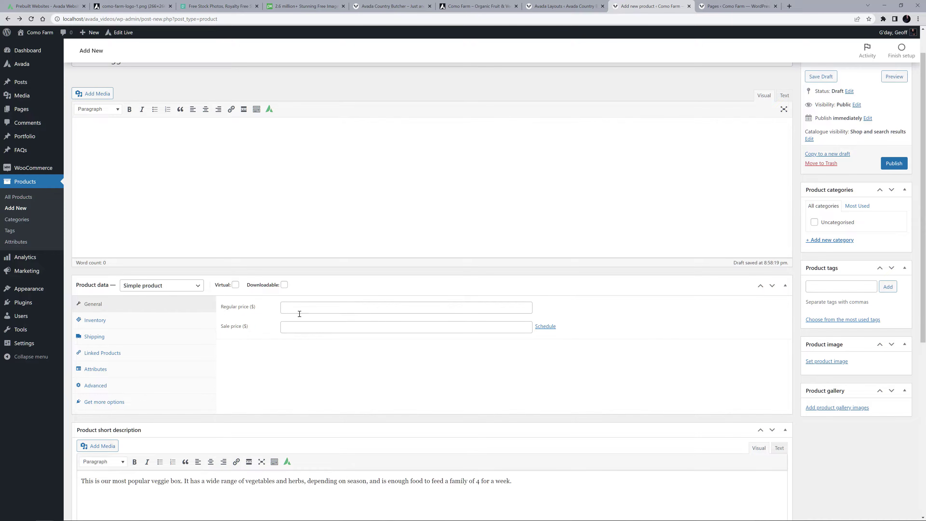
# Create and assign the product category "box" and add the tags box, veggies and mixed box to the product.
pyautogui.scroll(1, 481, 235)
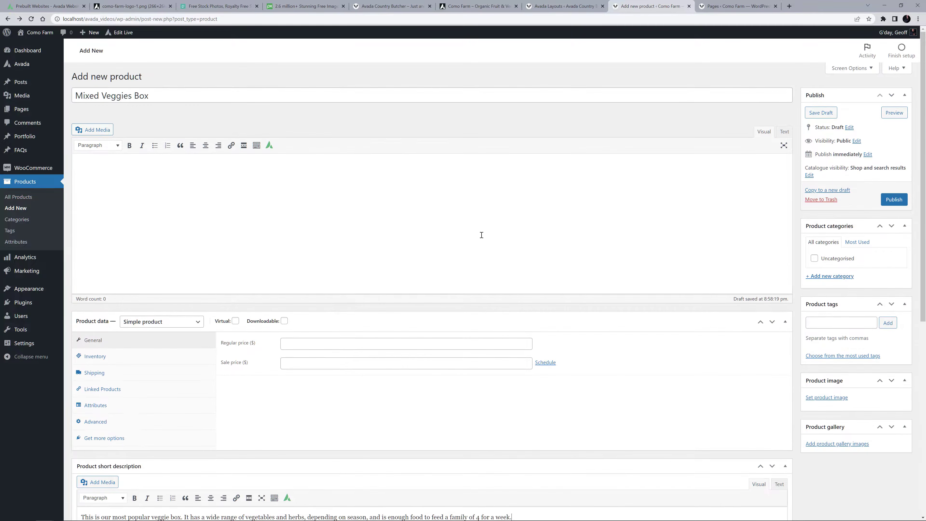
pyautogui.click(824, 276)
pyautogui.write('box')
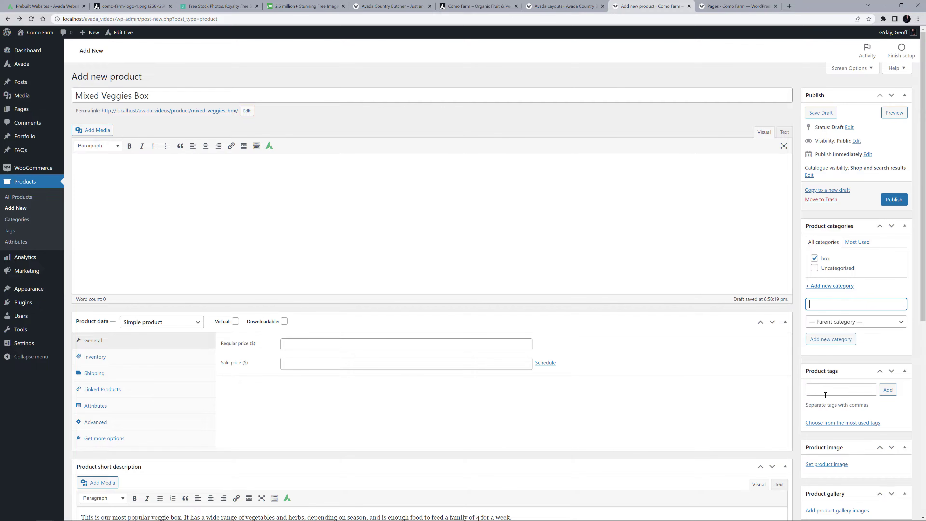
pyautogui.click(823, 391)
pyautogui.write('box, veggies, mixed box')
pyautogui.press('Return')
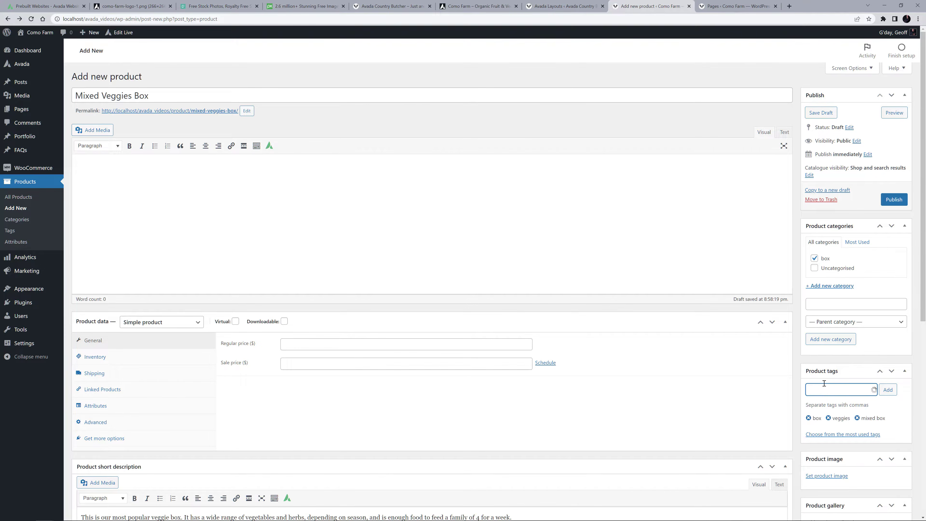
# Set b_vegies.jpg, the corn photo from the media library, as the product image.
pyautogui.click(818, 476)
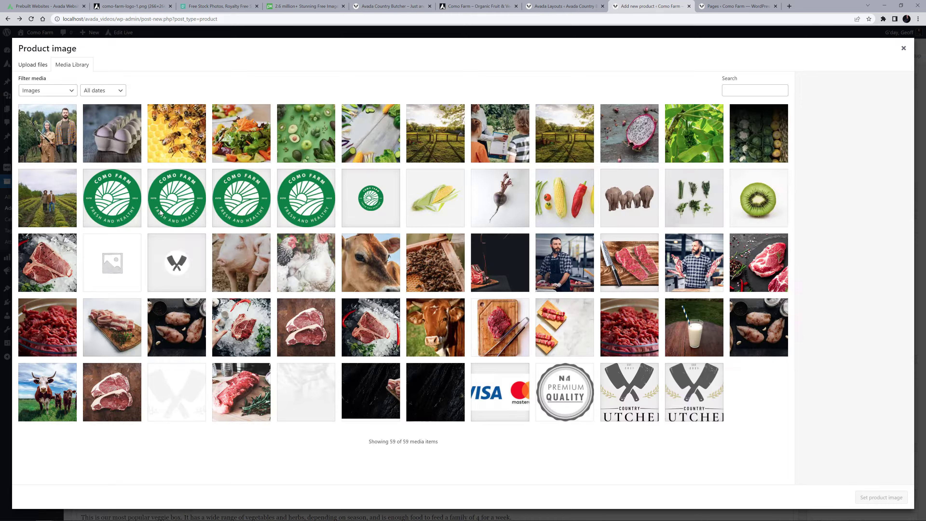
pyautogui.click(442, 209)
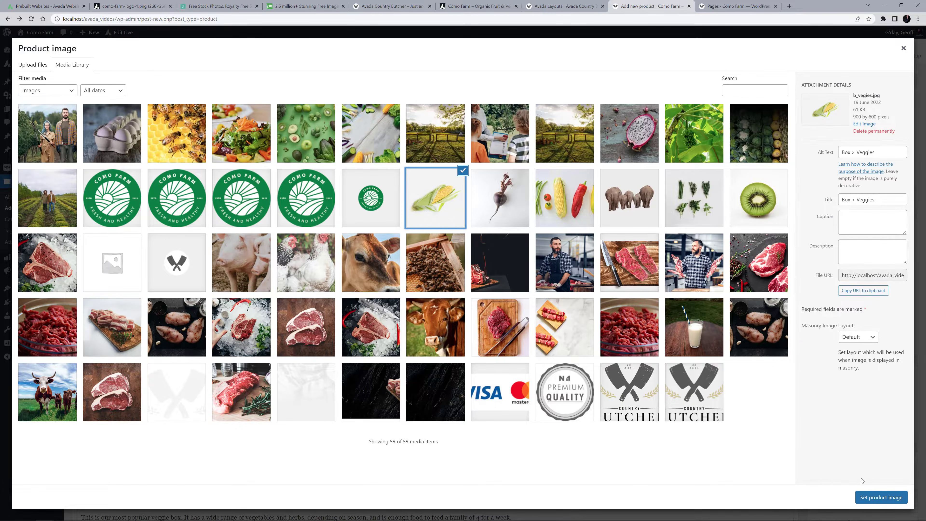
pyautogui.click(881, 497)
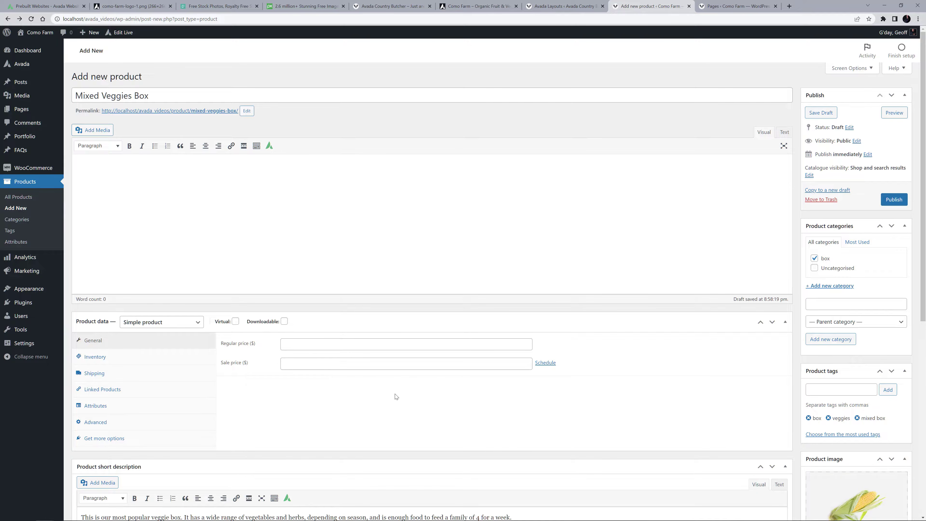
# Set the product's regular price to 75 and its sale price to 60 dollars.
pyautogui.click(311, 346)
pyautogui.write('7')
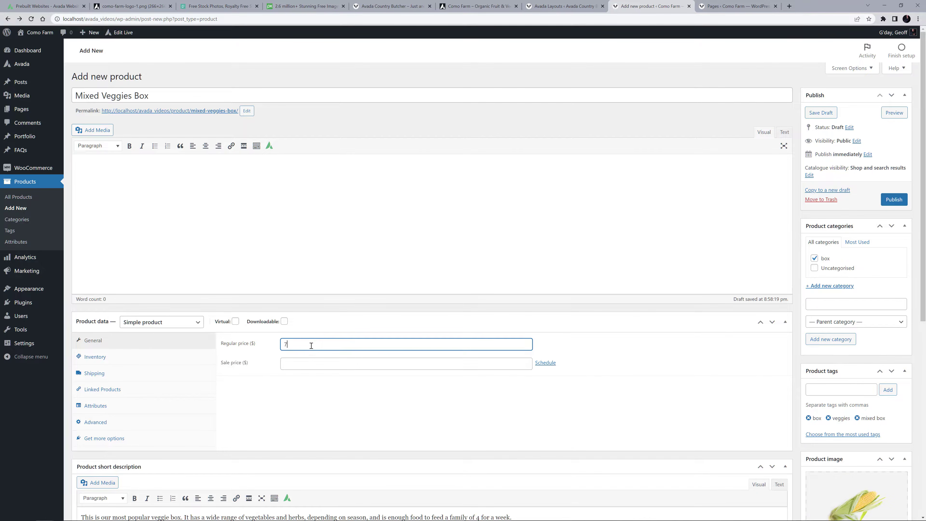
pyautogui.write('5')
pyautogui.press('Tab')
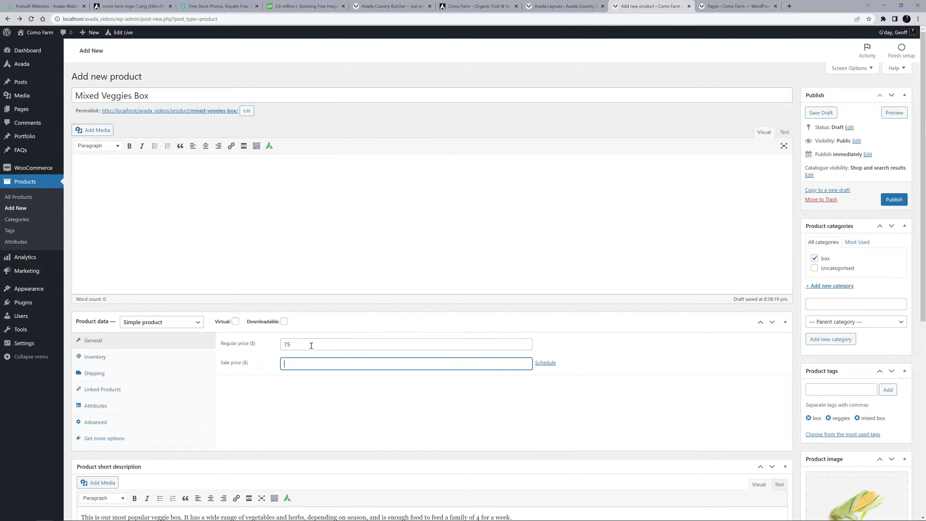
pyautogui.write('60')
pyautogui.press('Tab')
# Schedule the sale price from 2022-06-20 to 2022-07-04 and publish the product.
pyautogui.click(542, 366)
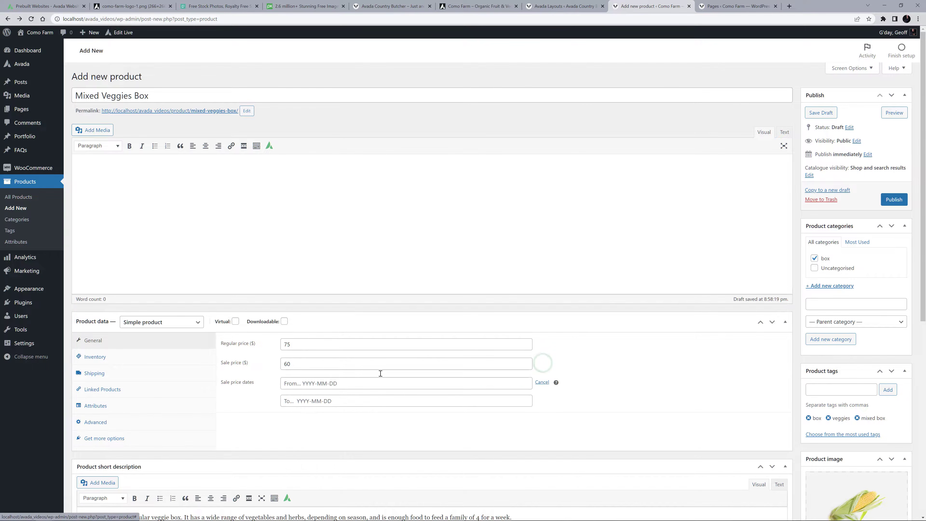
pyautogui.click(326, 383)
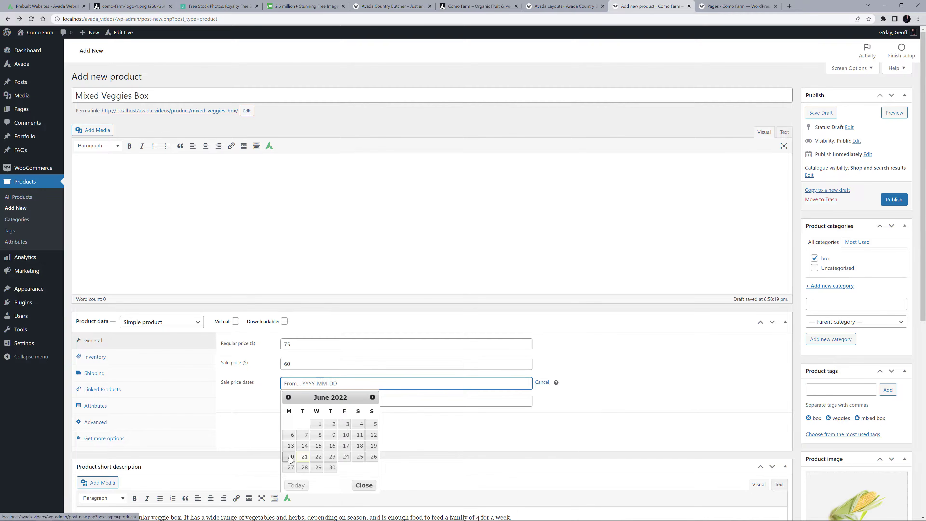
pyautogui.click(290, 457)
pyautogui.click(294, 399)
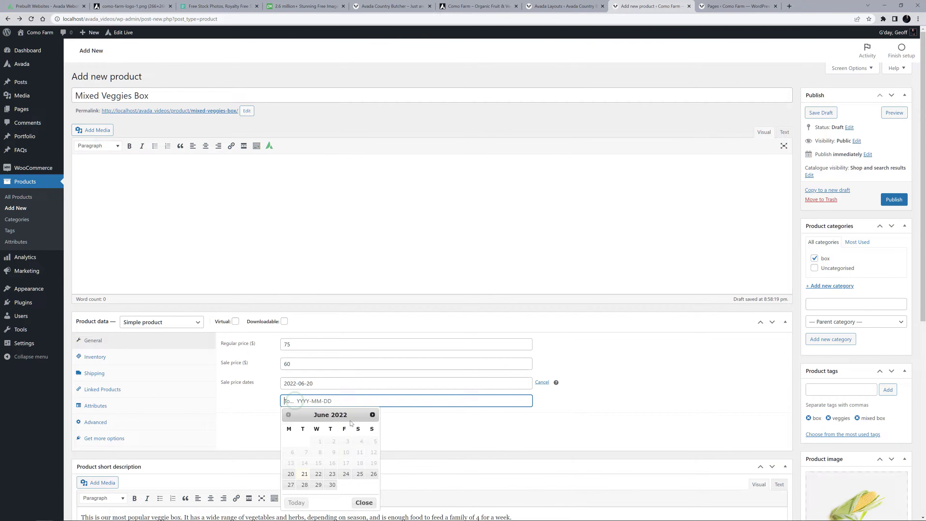
pyautogui.click(372, 414)
pyautogui.click(290, 452)
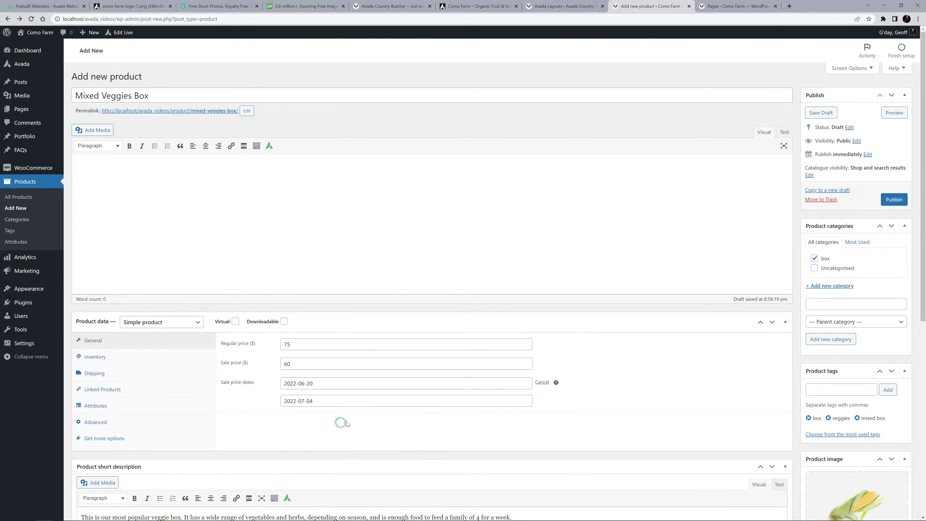
pyautogui.click(894, 200)
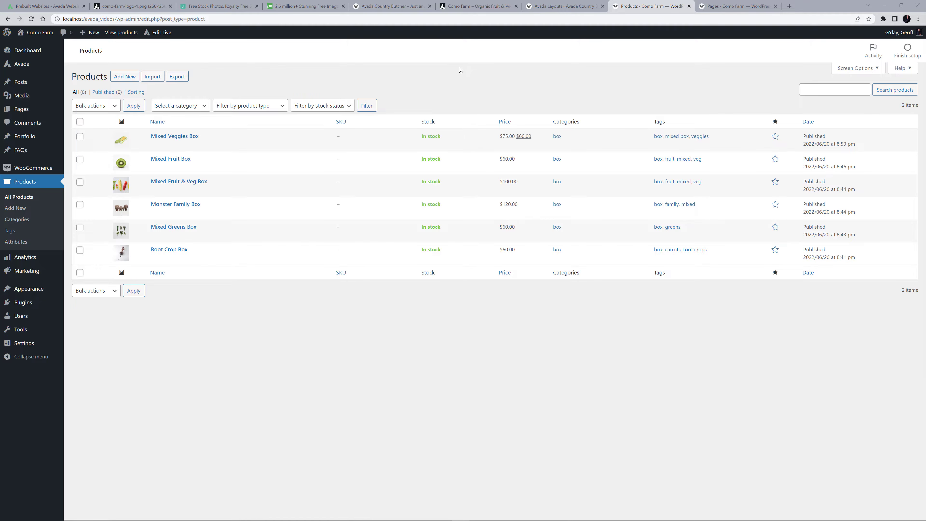
# Return to the home page in Avada Live and reload it to refresh the products in the Popular Products section.
pyautogui.click(468, 5)
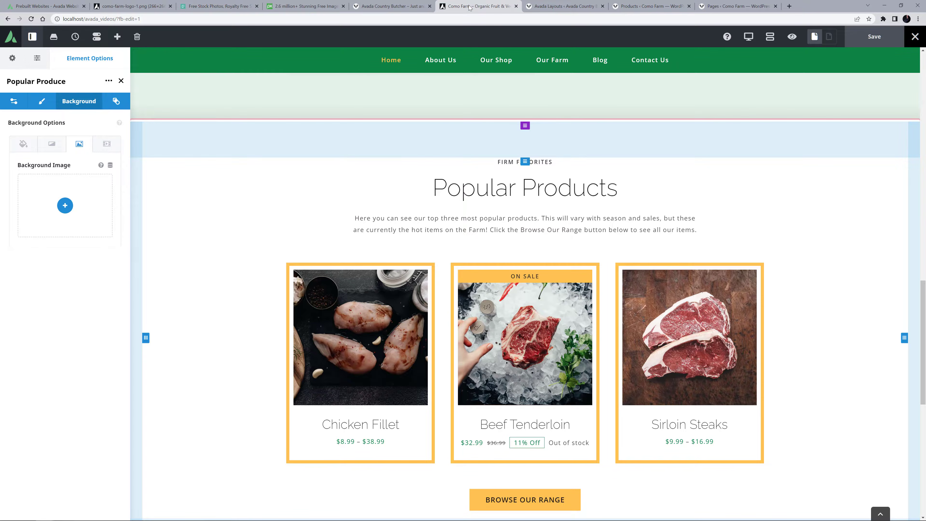
pyautogui.press('F5')
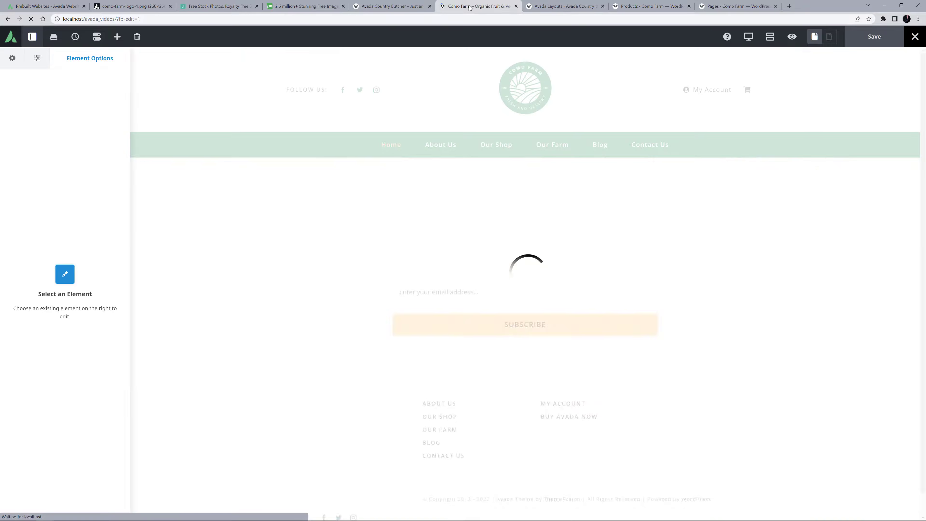
pyautogui.scroll(-10, 478, 126)
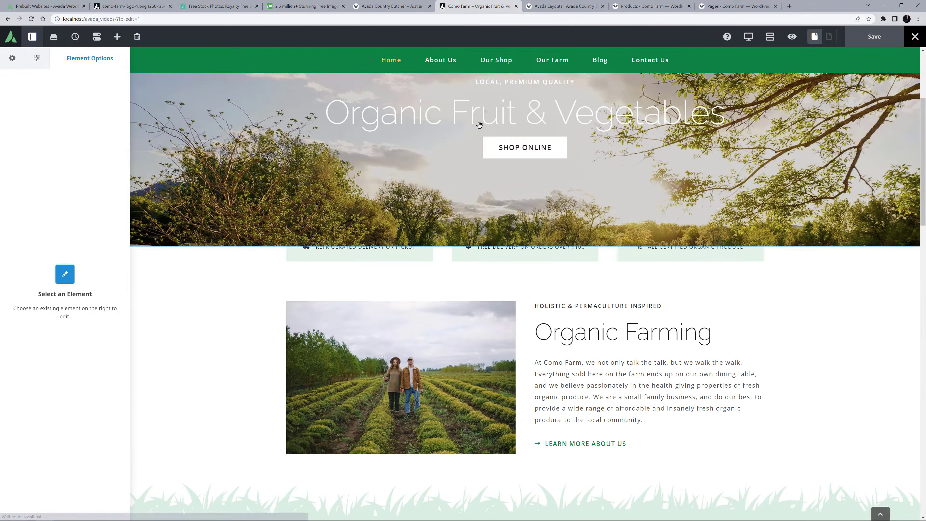
pyautogui.scroll(-5, 474, 129)
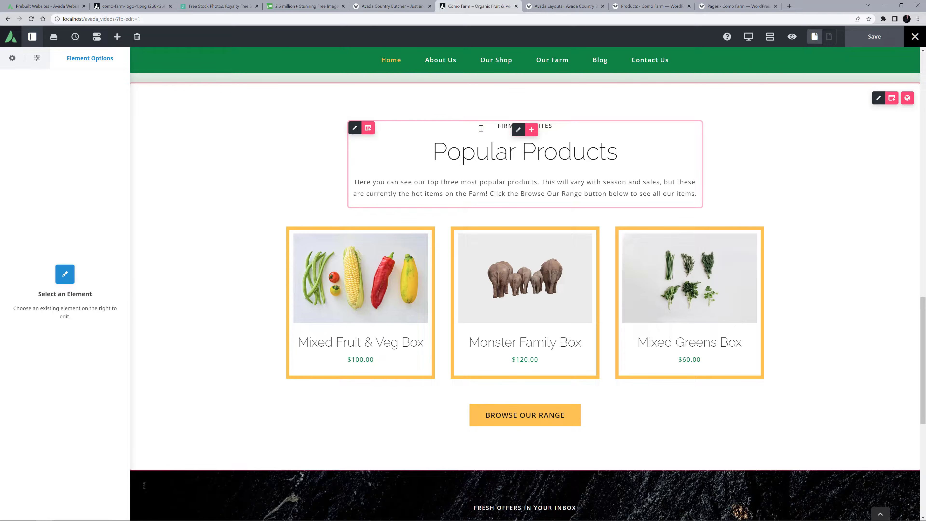
# Set the Popular Products Post Cards element to a posts offset of 0 and order it by Popularity (sales).
pyautogui.click(519, 307)
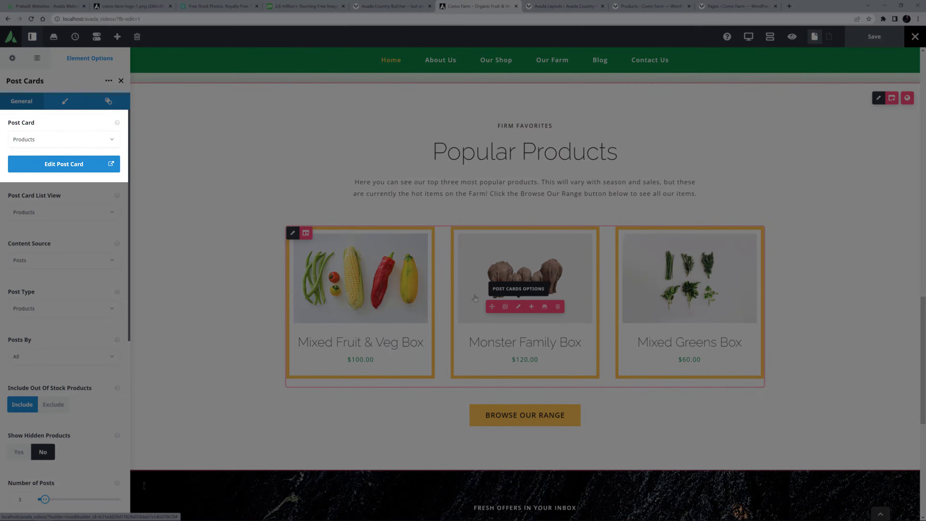
pyautogui.scroll(-4, 67, 295)
pyautogui.scroll(-2, 70, 301)
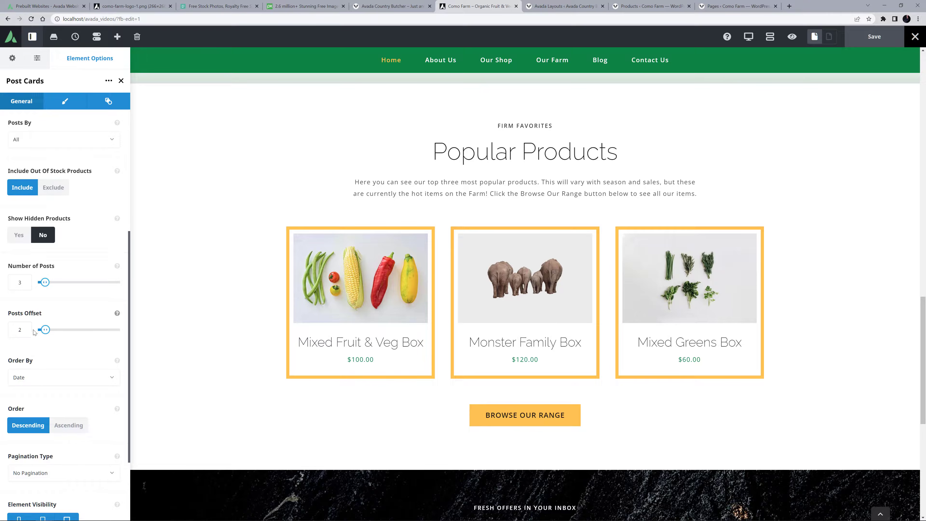
pyautogui.click(26, 327)
pyautogui.press('BackSpace')
pyautogui.write('0')
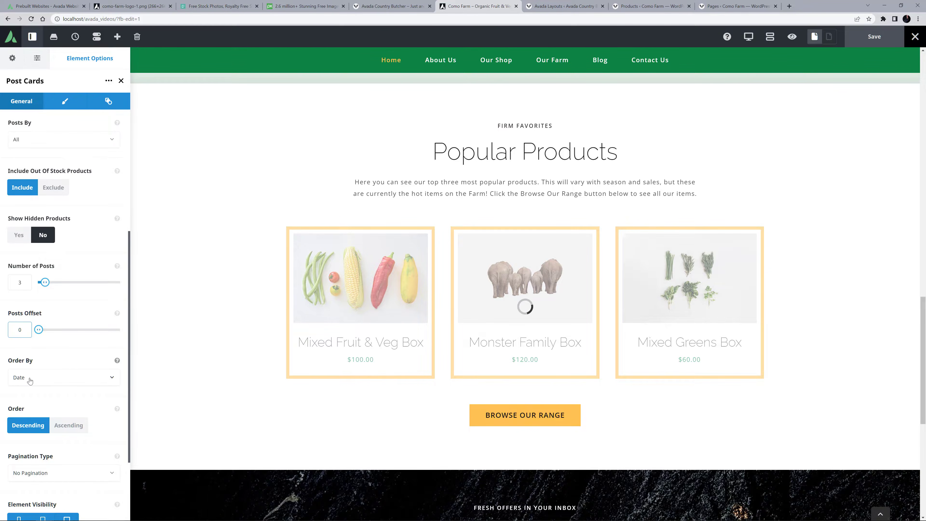
pyautogui.click(29, 378)
pyautogui.scroll(-2, 30, 441)
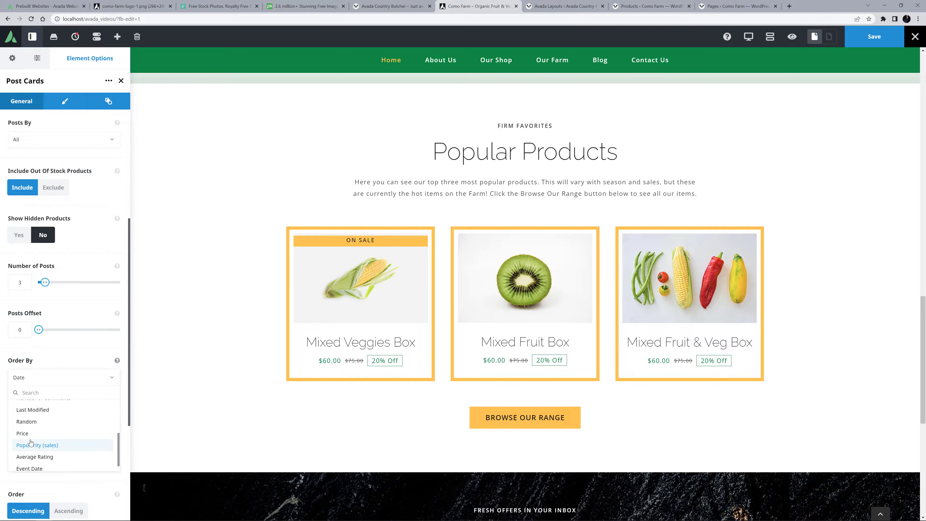
pyautogui.click(31, 444)
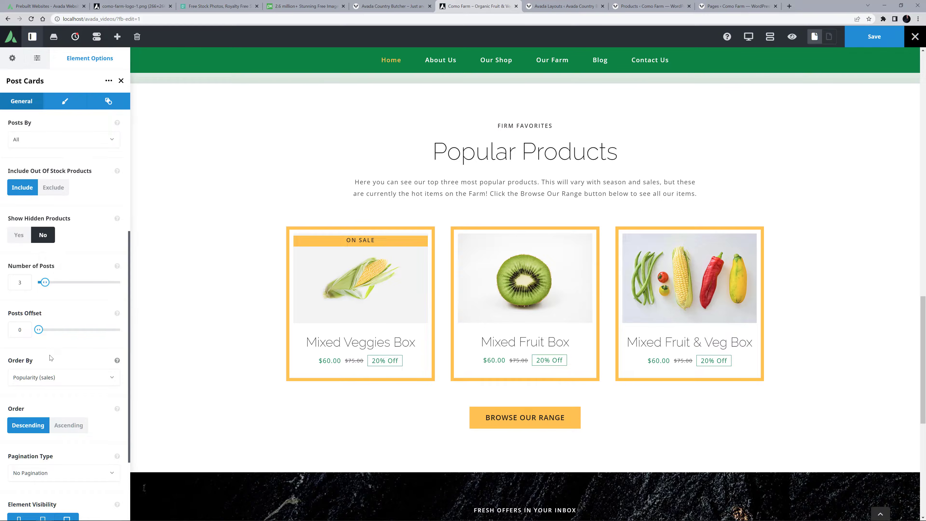
# Open the Products post card for editing and set its Woo Price font size to 24px and sale old price color to Color 4.
pyautogui.scroll(6, 87, 183)
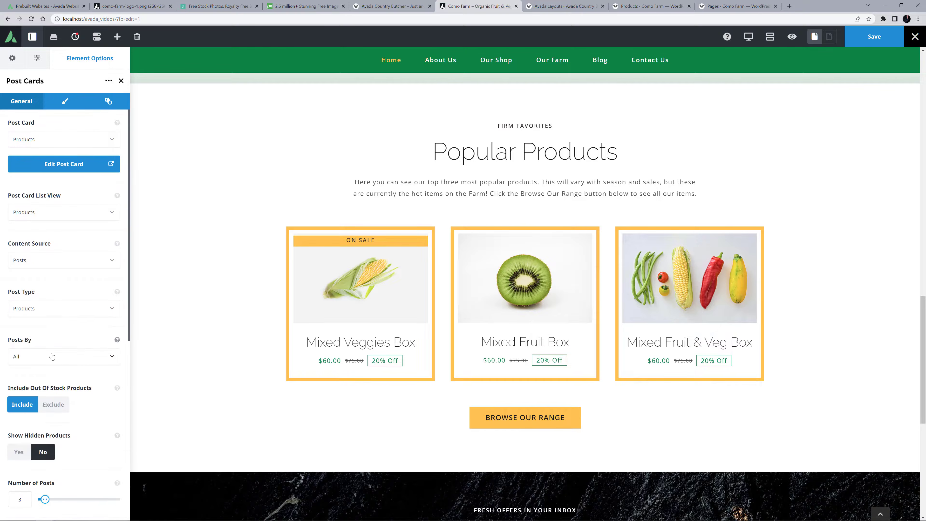
pyautogui.click(77, 163)
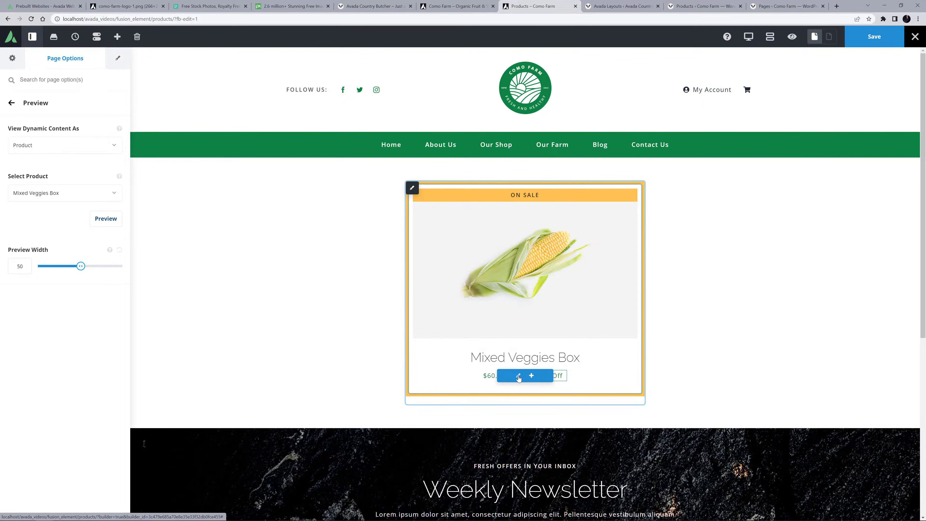
pyautogui.click(519, 376)
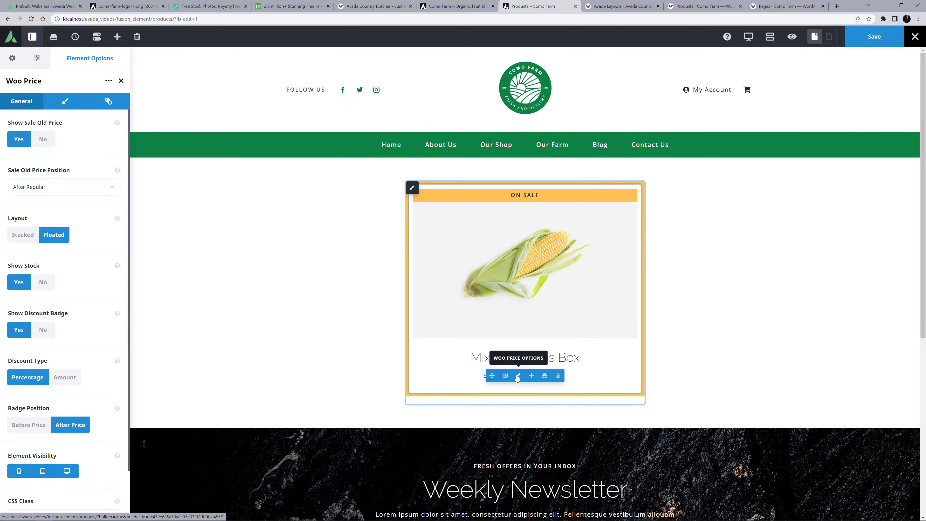
pyautogui.click(65, 101)
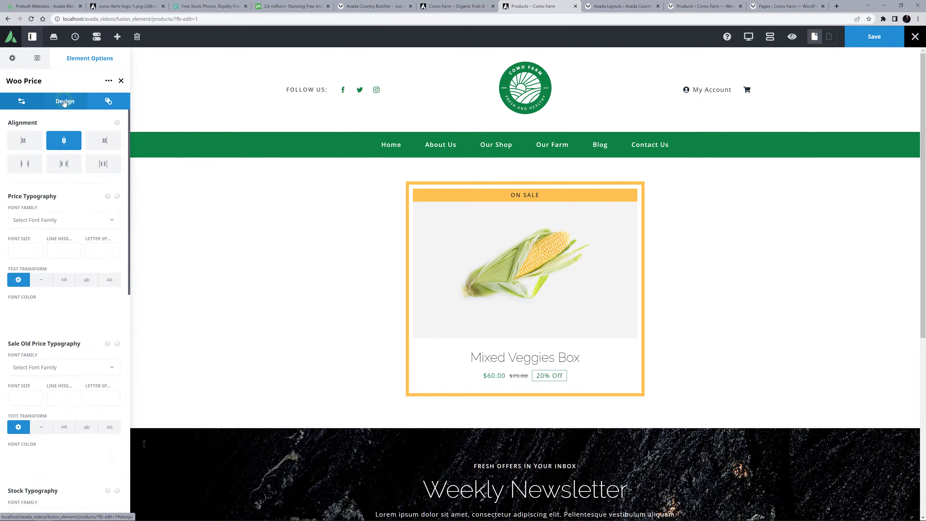
pyautogui.click(16, 252)
pyautogui.write('24px')
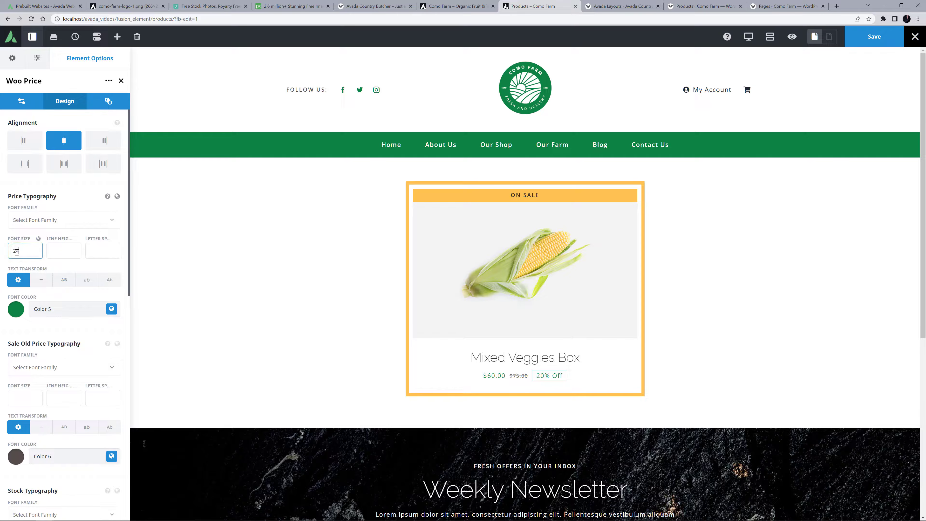
pyautogui.click(52, 255)
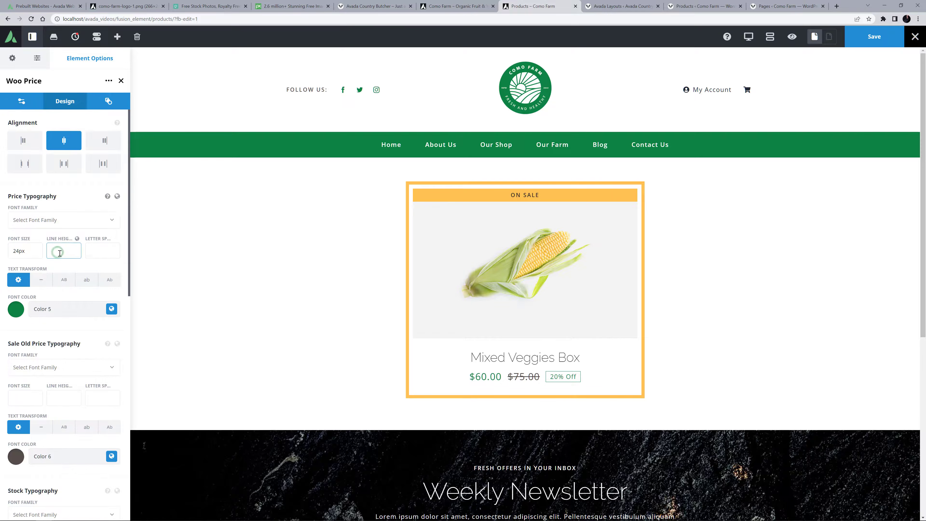
pyautogui.click(111, 455)
pyautogui.click(54, 488)
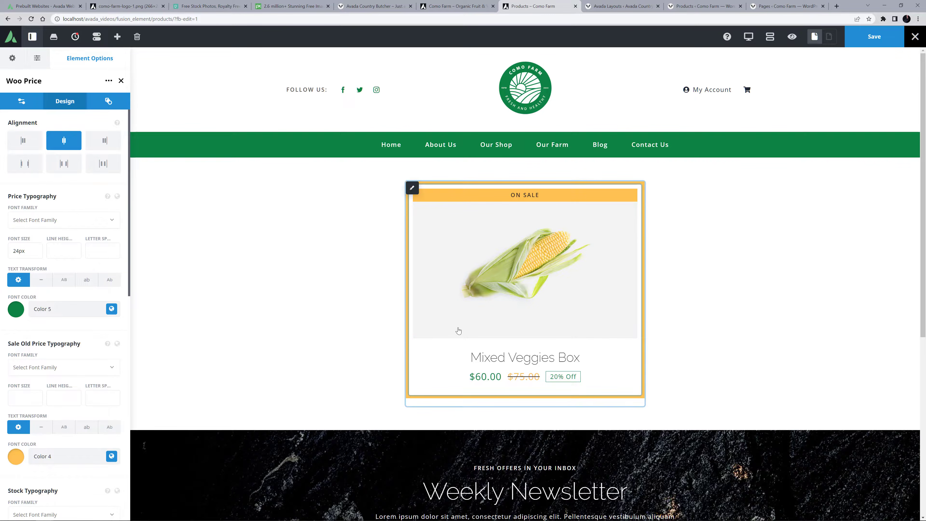
# Set the Post Card Image element's image aspect ratio to 1:1 and save the Products post card.
pyautogui.click(517, 267)
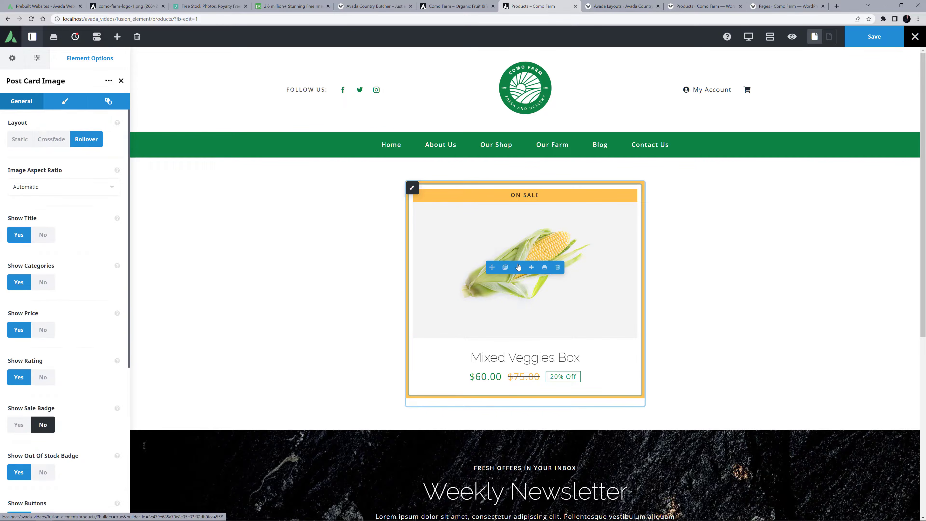
pyautogui.click(90, 189)
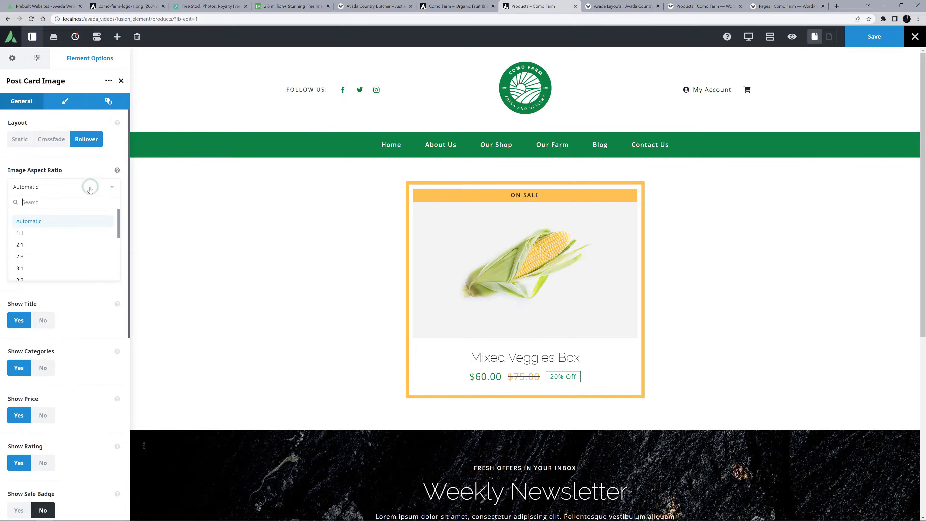
pyautogui.click(22, 232)
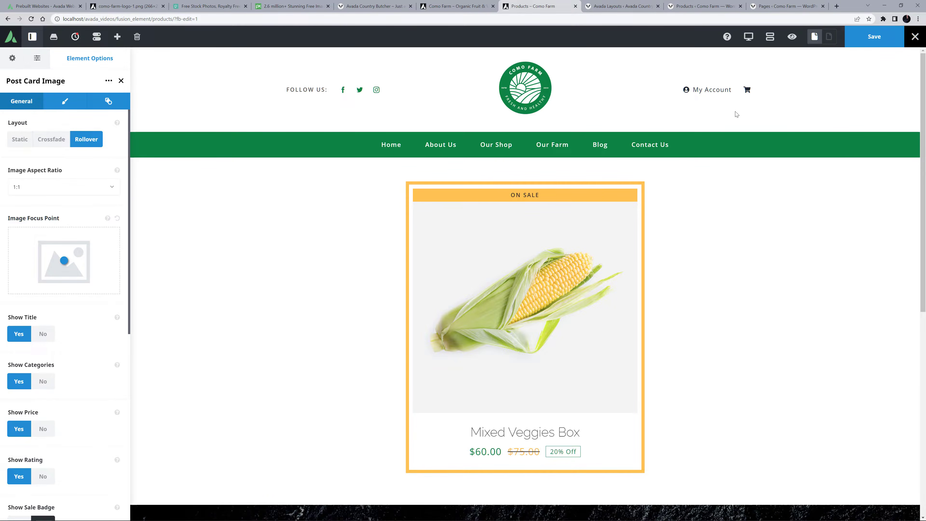
pyautogui.click(878, 36)
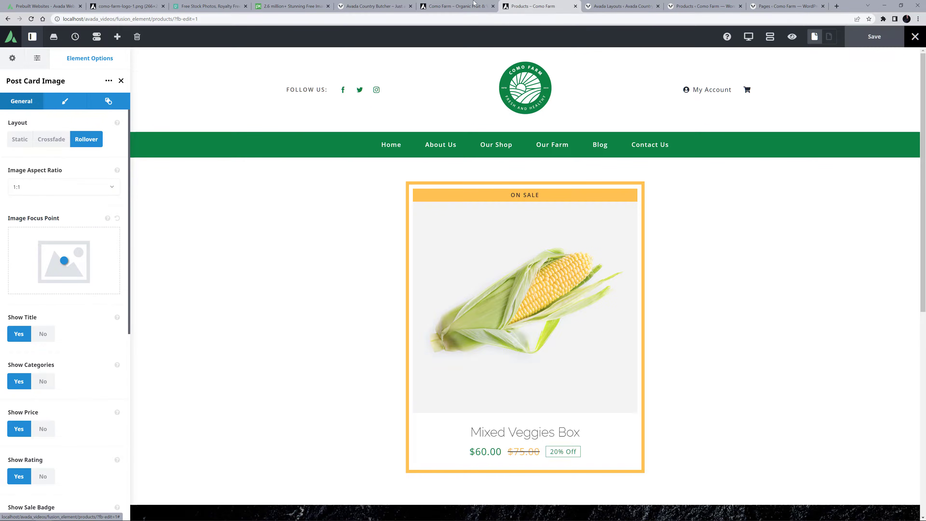
# Return to the home page in Avada Live and review the Popular Products cards through to the Weekly Newsletter section.
pyautogui.click(453, 6)
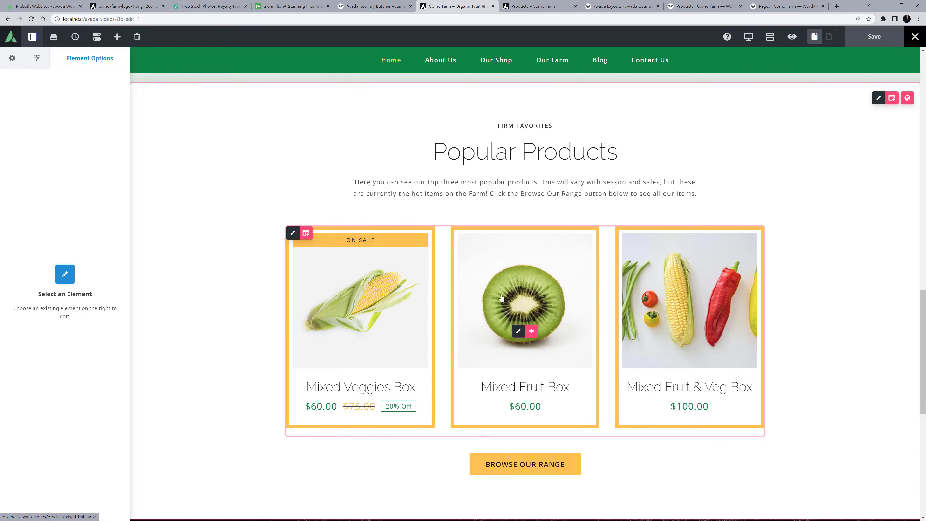
pyautogui.scroll(-8, 502, 295)
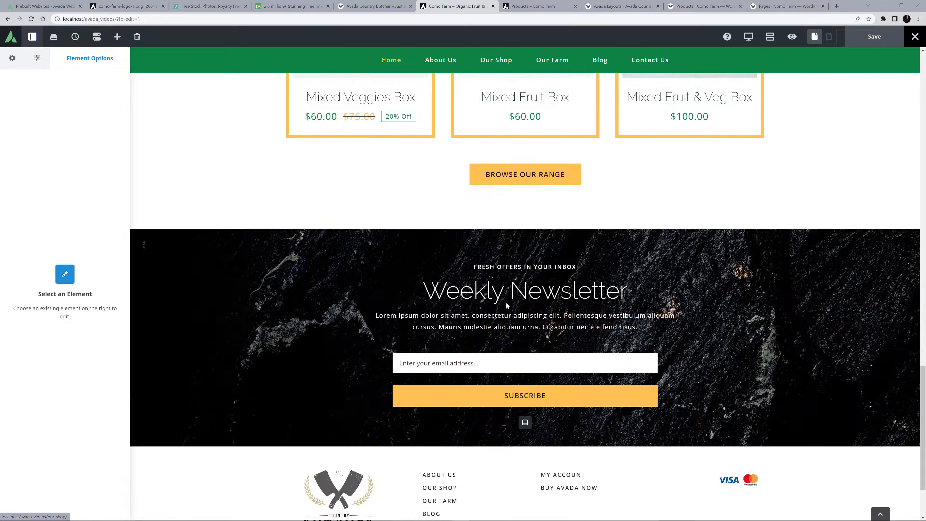
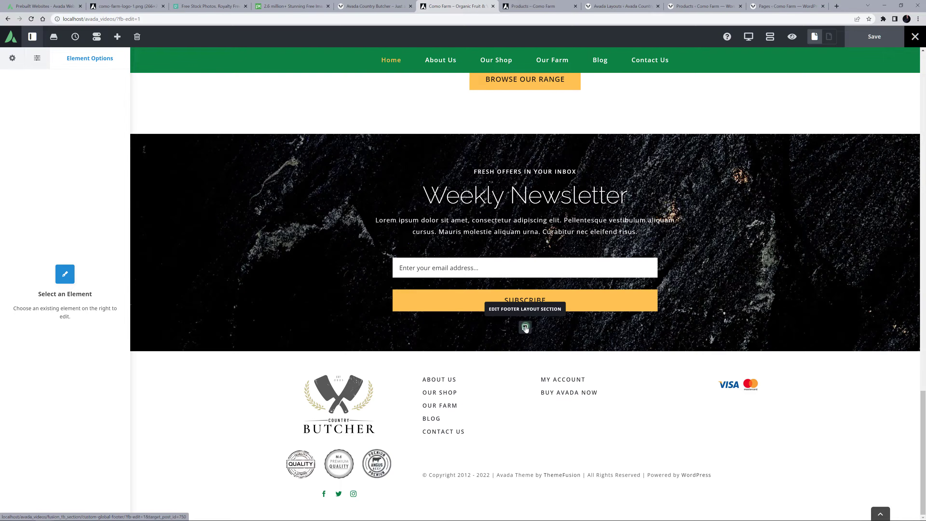
# Open the footer layout section for editing and replace the newsletter container's background image with the vegetables on grey wood photo.
pyautogui.keyDown('ctrl'); pyautogui.click(525, 328); pyautogui.keyUp('ctrl')
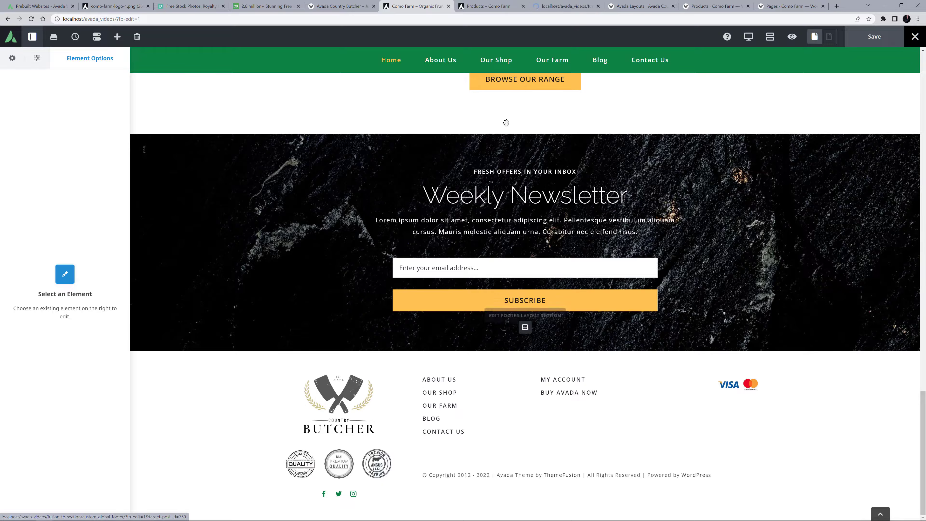
pyautogui.click(563, 6)
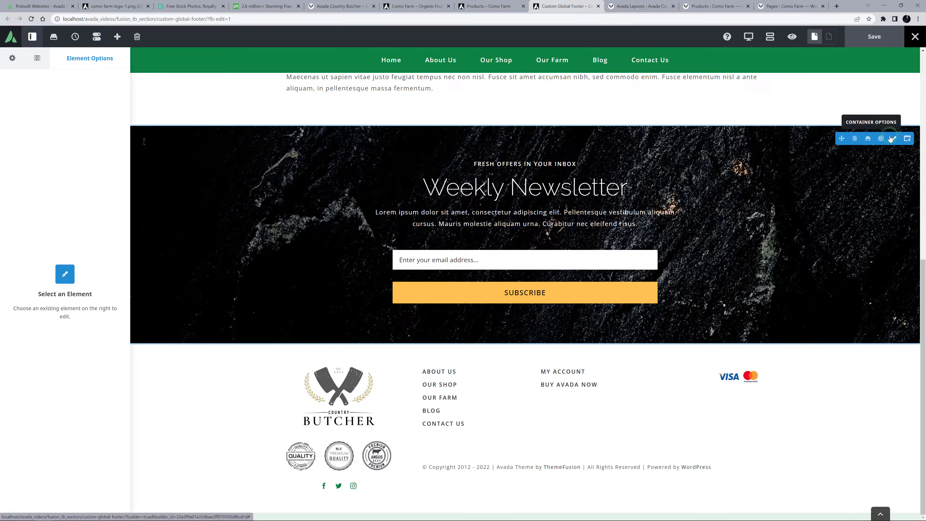
pyautogui.click(891, 139)
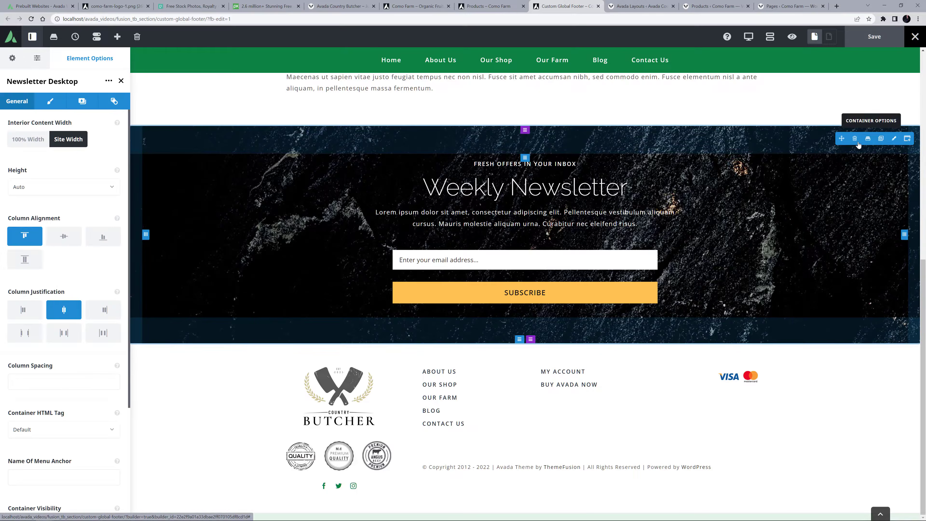
pyautogui.click(91, 100)
pyautogui.click(78, 143)
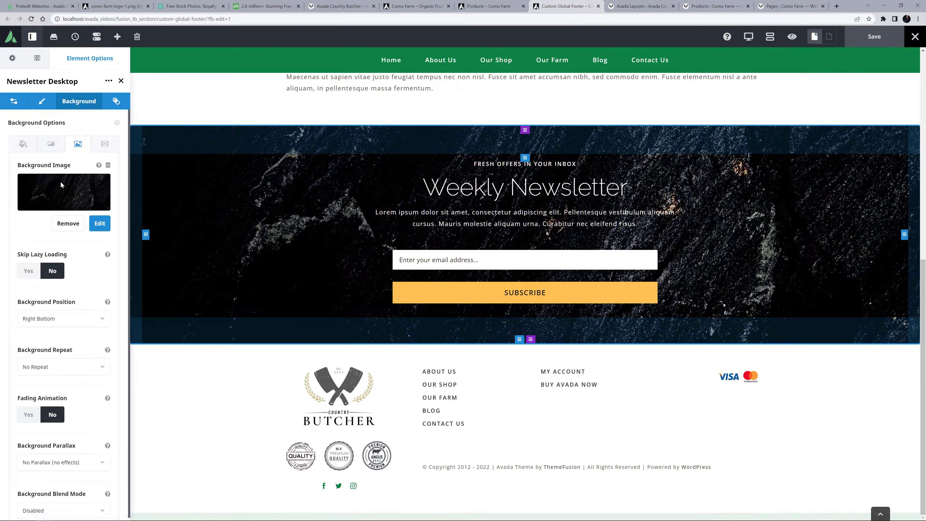
pyautogui.click(67, 224)
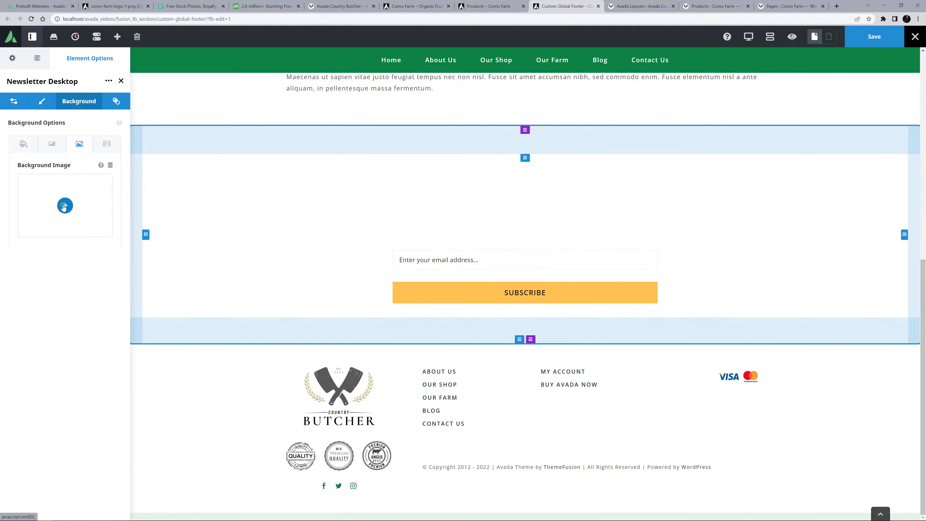
pyautogui.click(65, 205)
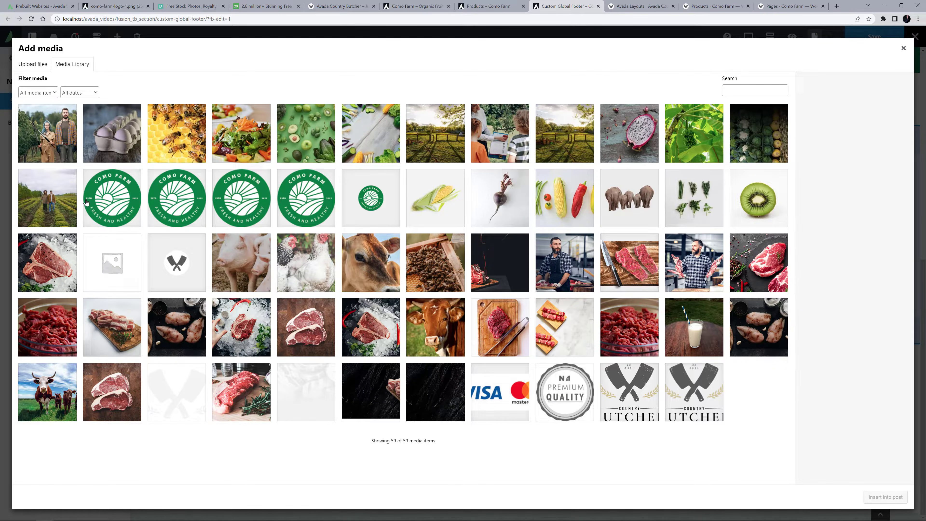
pyautogui.click(355, 141)
pyautogui.click(874, 497)
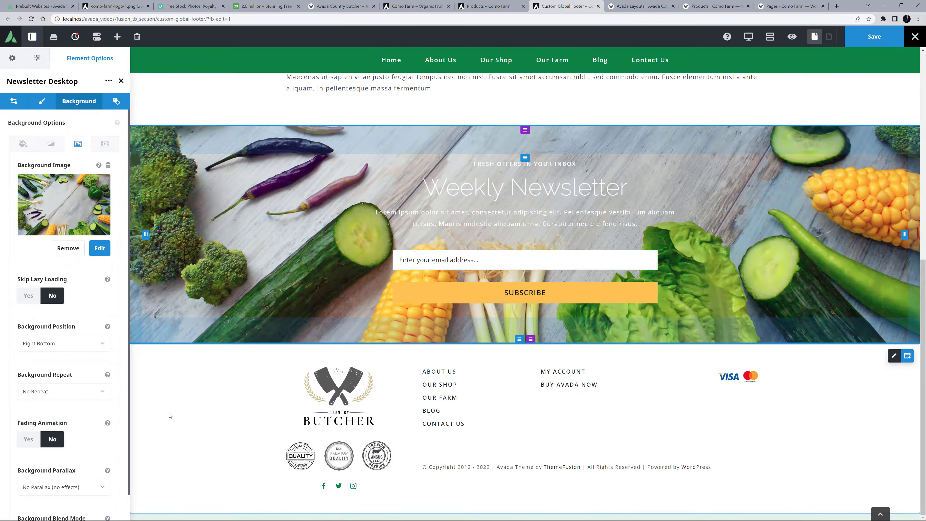
# Set the newsletter container's background position to Center Center.
pyautogui.scroll(-1, 73, 473)
pyautogui.click(49, 314)
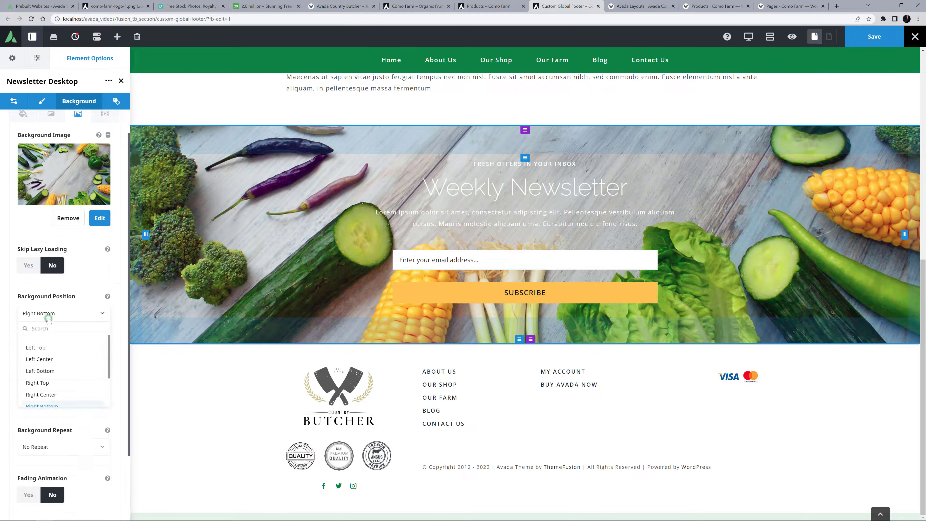
pyautogui.scroll(-1, 54, 379)
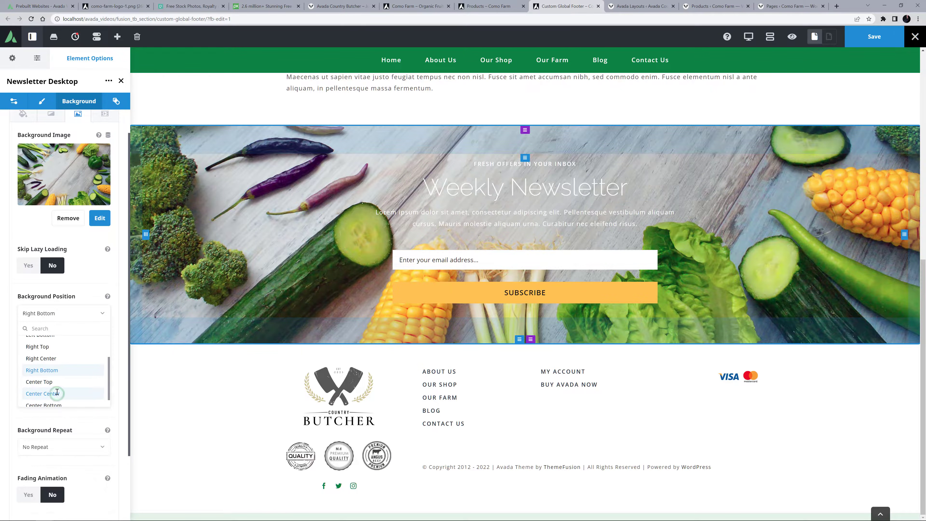
pyautogui.click(57, 393)
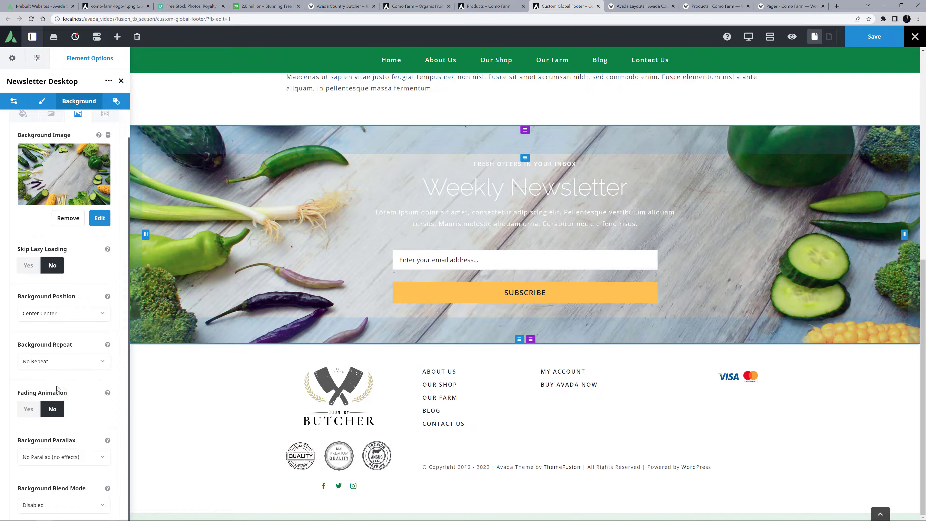
# Set the newsletter container's gradient start color to Color 7 and replace its Lorem ipsum paragraph with the "Just add your email address in here" text.
pyautogui.click(51, 114)
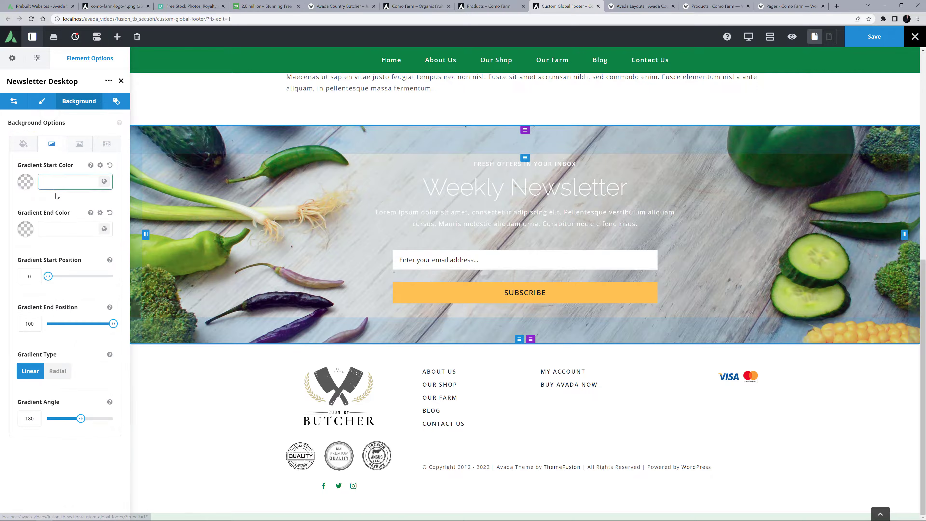
pyautogui.click(103, 182)
pyautogui.click(96, 213)
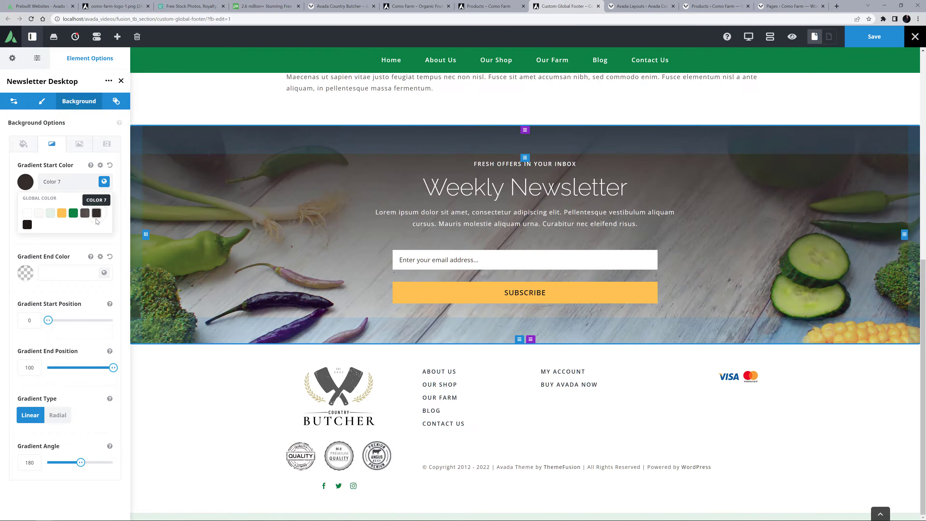
pyautogui.click(99, 239)
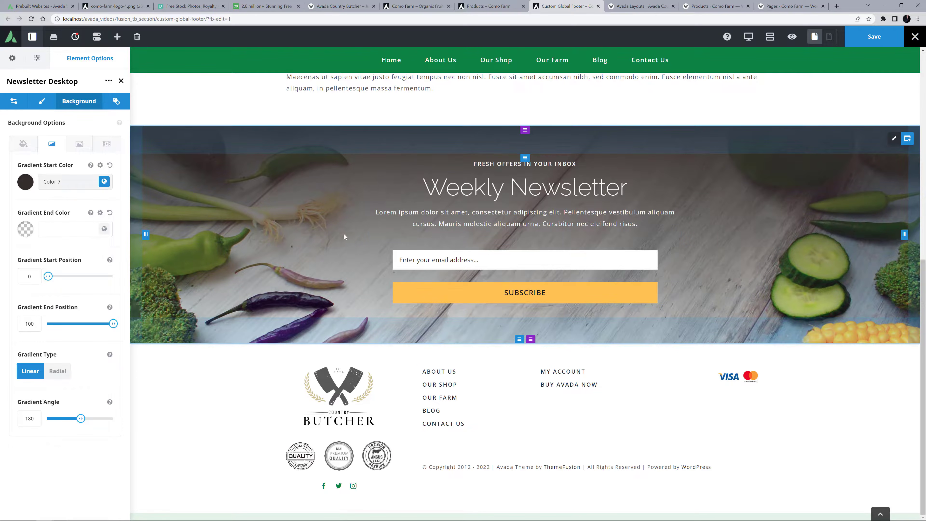
pyautogui.moveTo(374, 211); pyautogui.dragTo(681, 234)
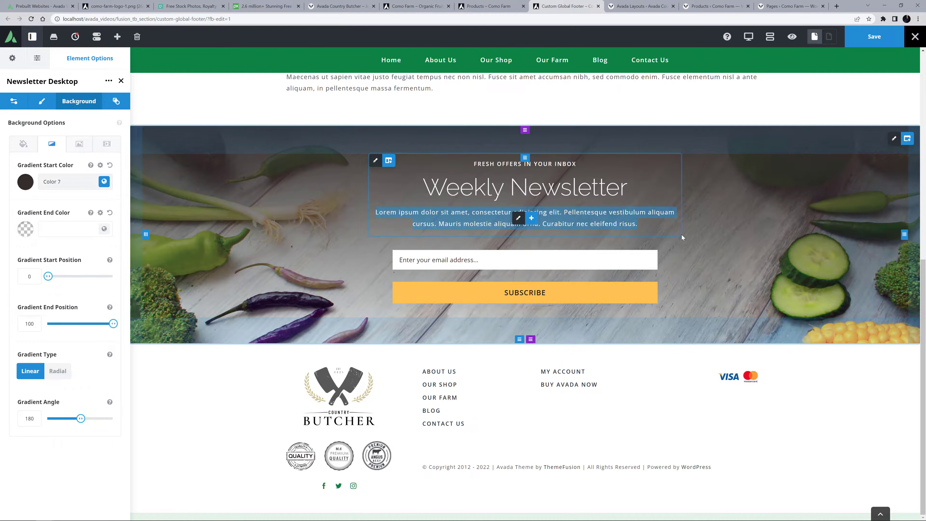
pyautogui.write('Just add your email address in here to subscribe to our Weekly Newsletter. We will keep you up to speed on all the seasonal changes on the farm, as well as any exciting innovations or new products we have. No spam ever, we promise.')
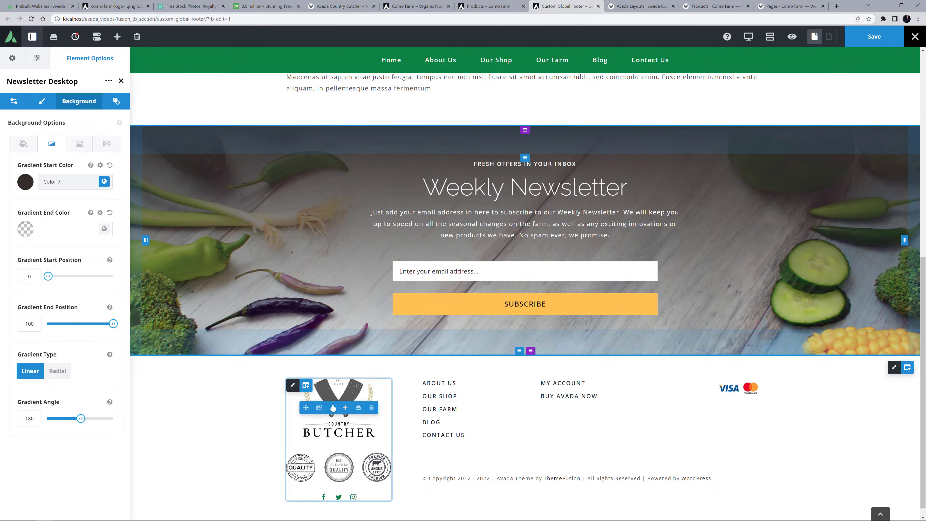
# Replace the Country Butcher logo in the footer's Image element with como-farm-logo.png from the media library.
pyautogui.click(332, 407)
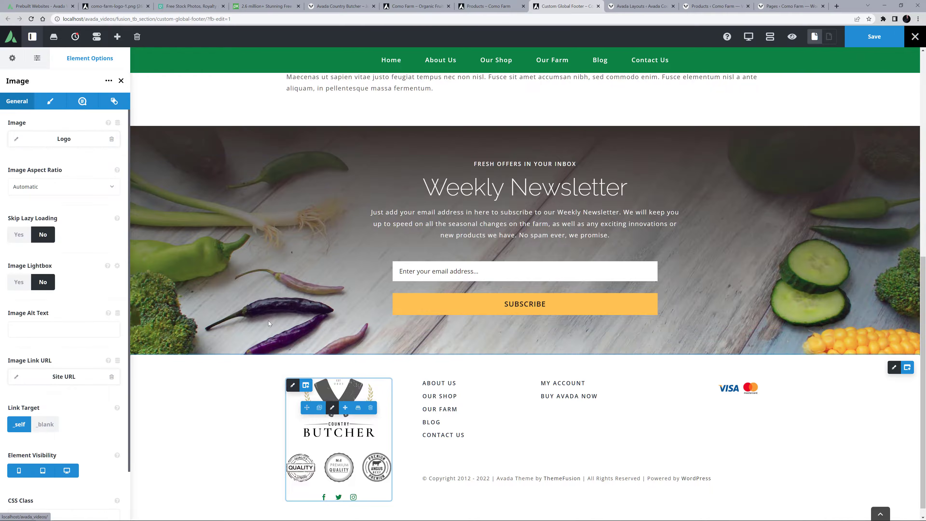
pyautogui.click(112, 139)
pyautogui.click(64, 159)
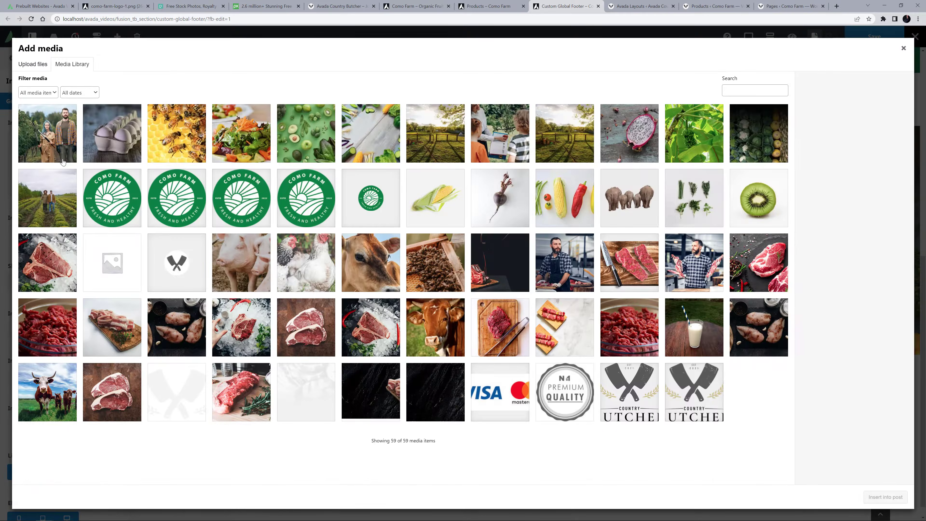
pyautogui.click(116, 186)
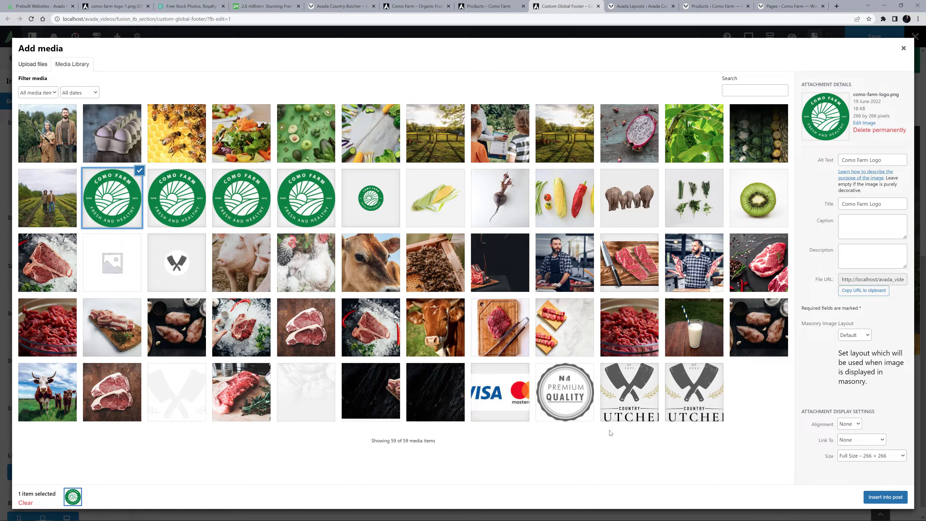
pyautogui.click(885, 496)
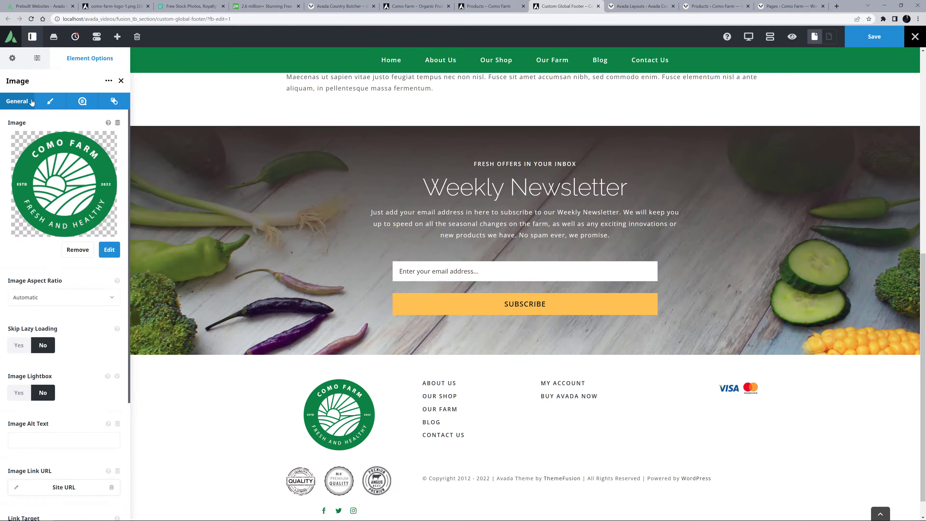
# Set the footer logo's image max width to 133px.
pyautogui.click(50, 101)
pyautogui.moveTo(31, 139); pyautogui.dragTo(2, 139)
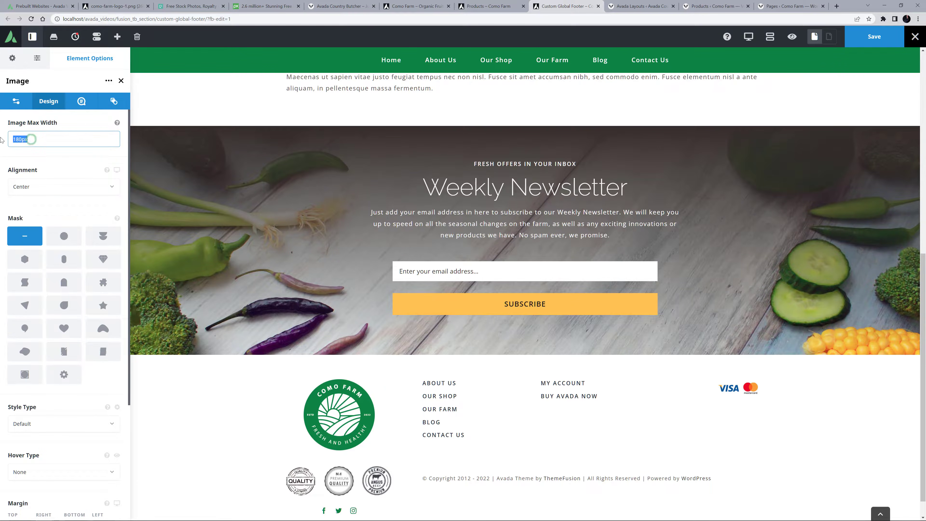
pyautogui.write('133p')
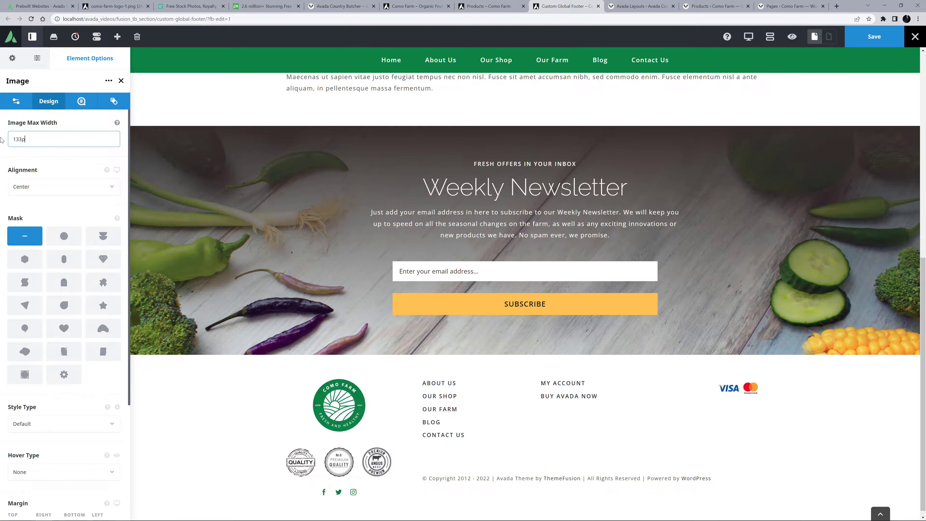
pyautogui.write('x')
pyautogui.click(2, 139)
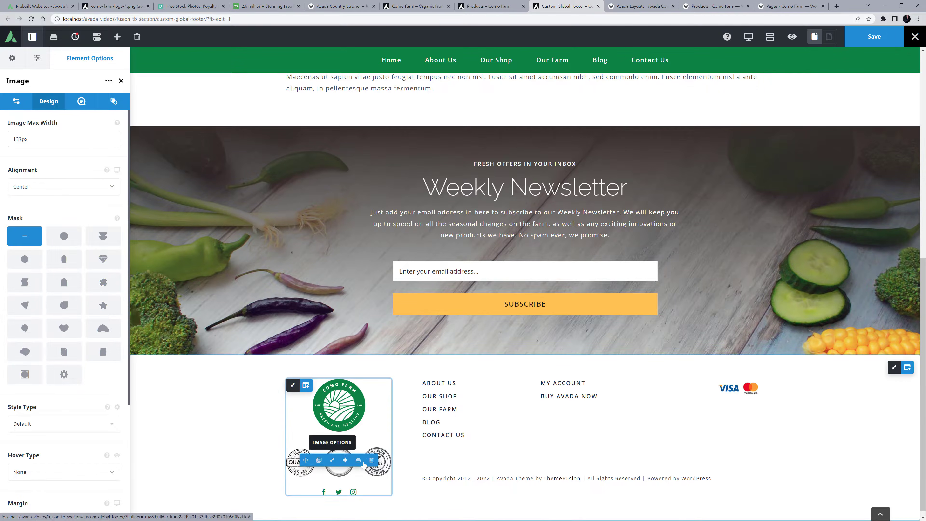
# Delete the quality badges image below the footer logo and give the logo a bottom margin of 30px.
pyautogui.click(372, 460)
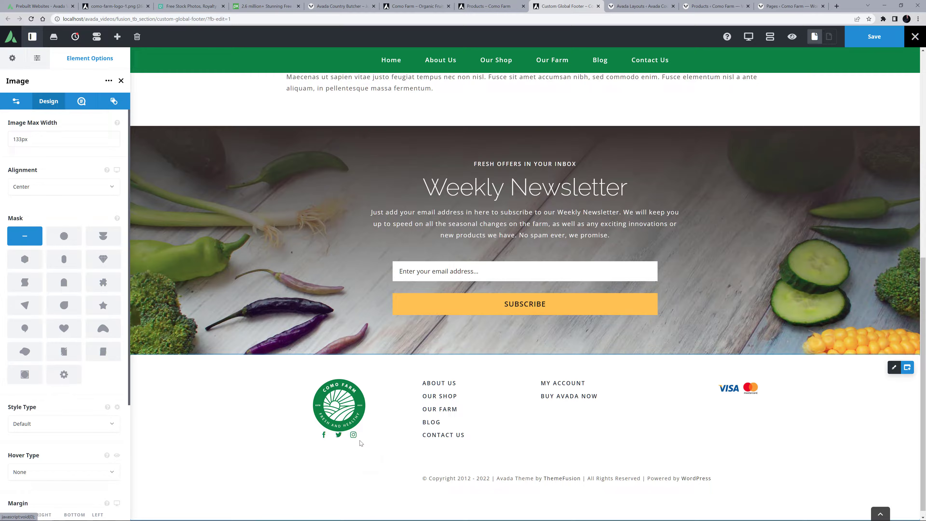
pyautogui.moveTo(333, 407)
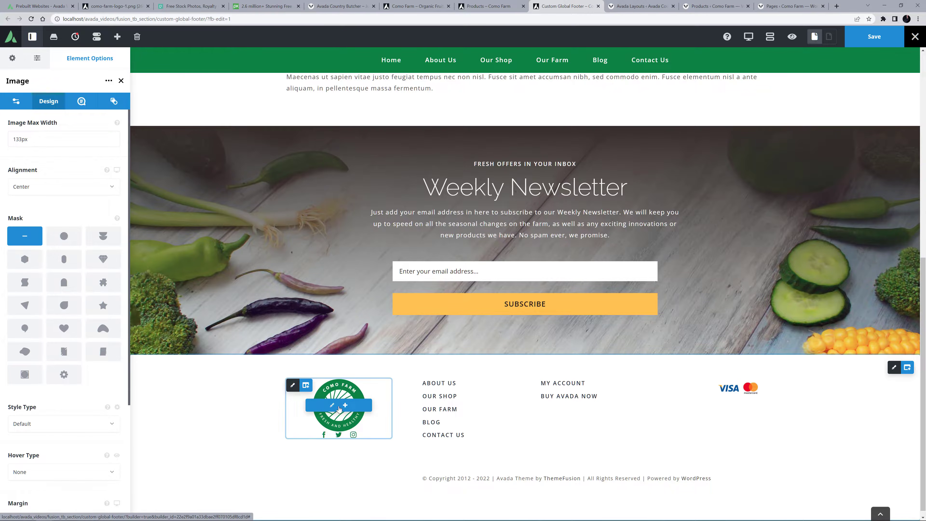
pyautogui.scroll(-3, 69, 401)
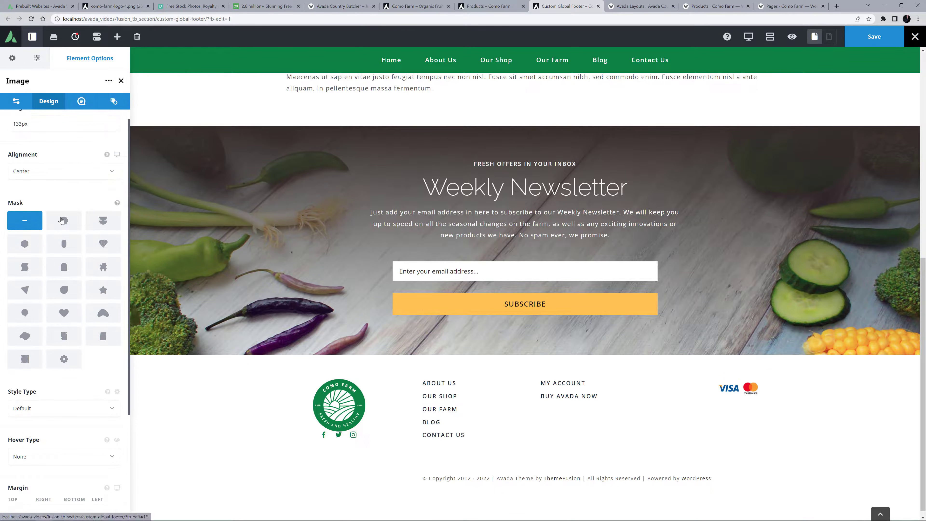
pyautogui.click(71, 405)
pyautogui.write('30px')
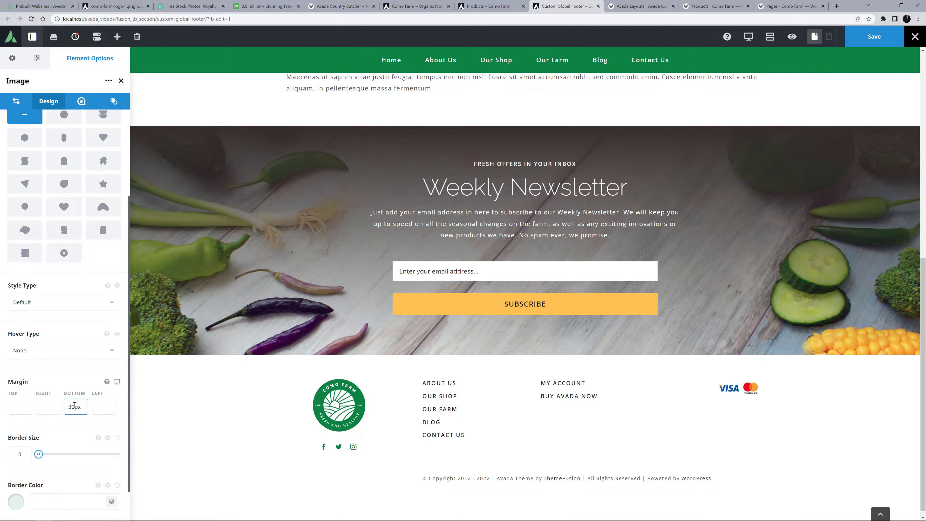
pyautogui.press('Tab')
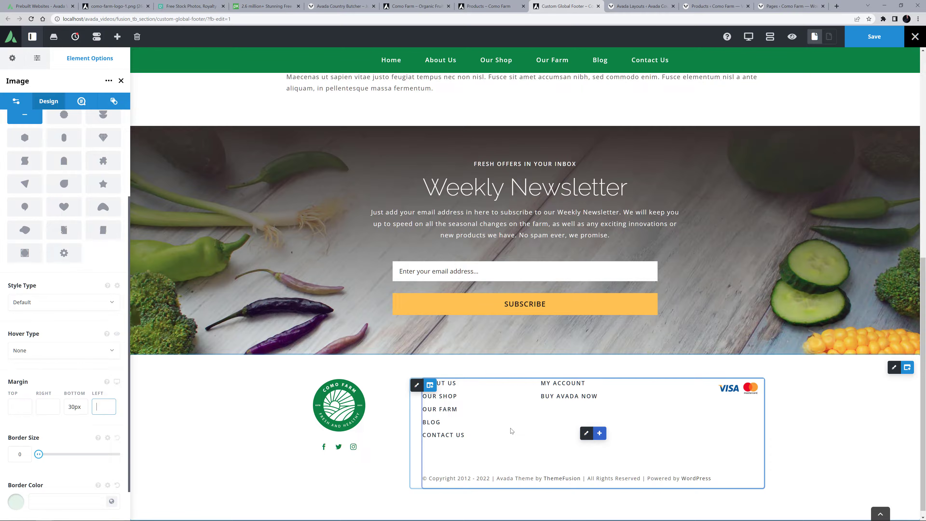
# Edit the nested columns' copyright Text Block and change the text before its dynamic date to "© Copyright 2021 -".
pyautogui.click(585, 436)
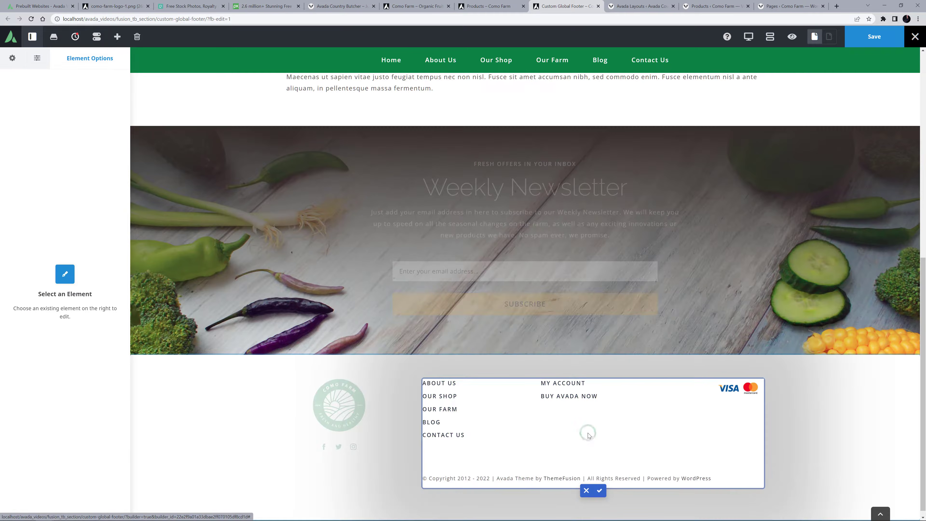
pyautogui.moveTo(585, 481)
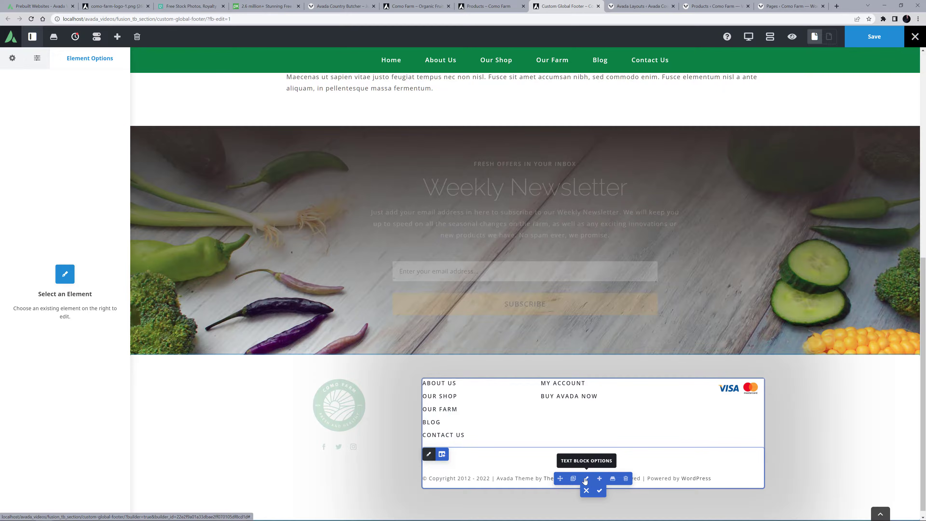
pyautogui.click(585, 479)
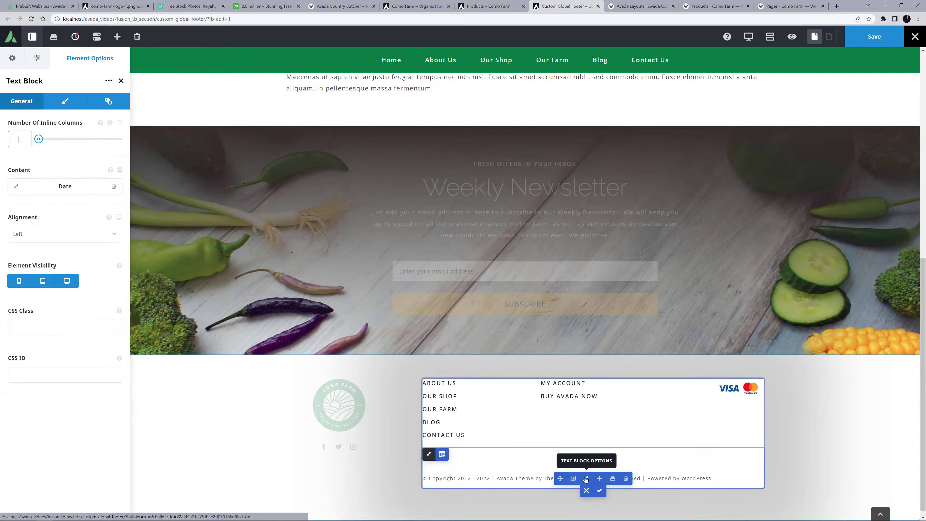
pyautogui.click(17, 188)
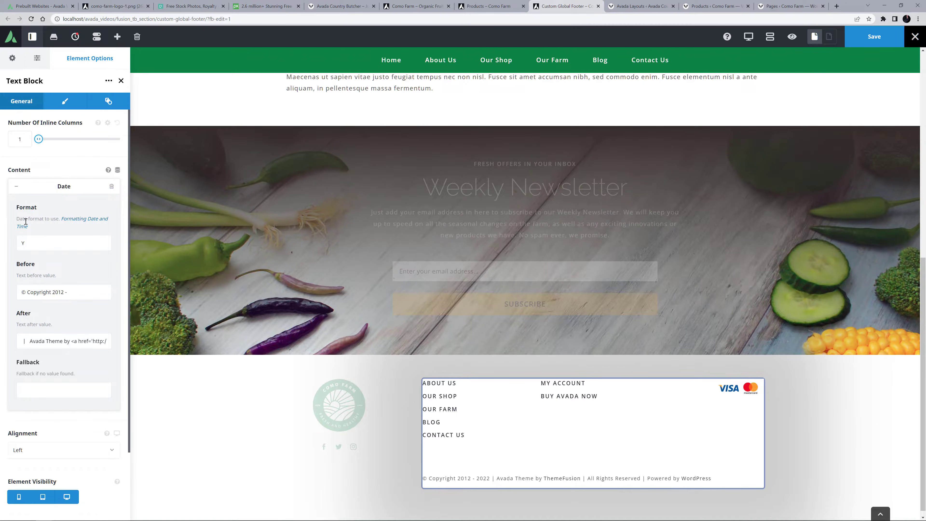
pyautogui.click(36, 289)
pyautogui.click(44, 337)
pyautogui.click(59, 292)
pyautogui.moveTo(58, 292); pyautogui.dragTo(62, 292)
pyautogui.write('21')
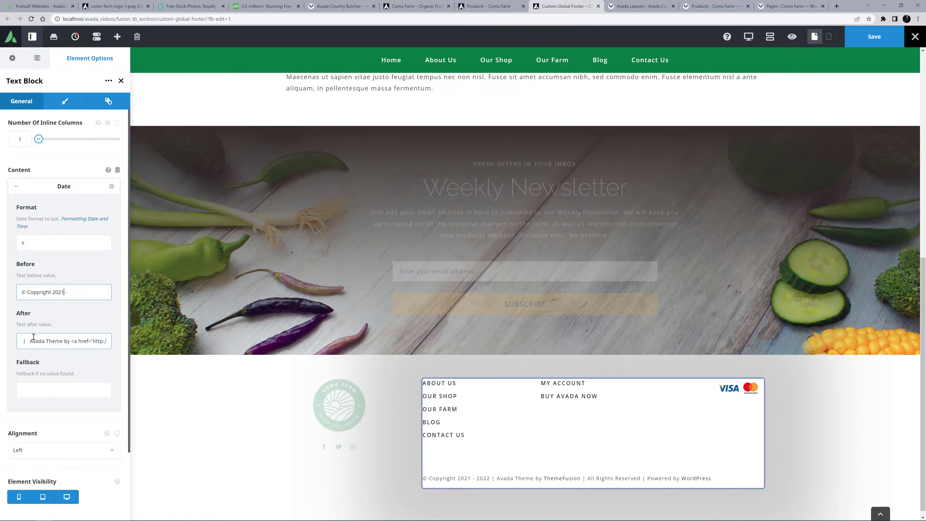
# Replace the text after the copyright date with "Como Farm - All Rights Reserved | Avada Website Builder by ThemeFusion", keeping ThemeFusion as a link.
pyautogui.click(23, 342)
pyautogui.hotkey('ctrl', 'a')
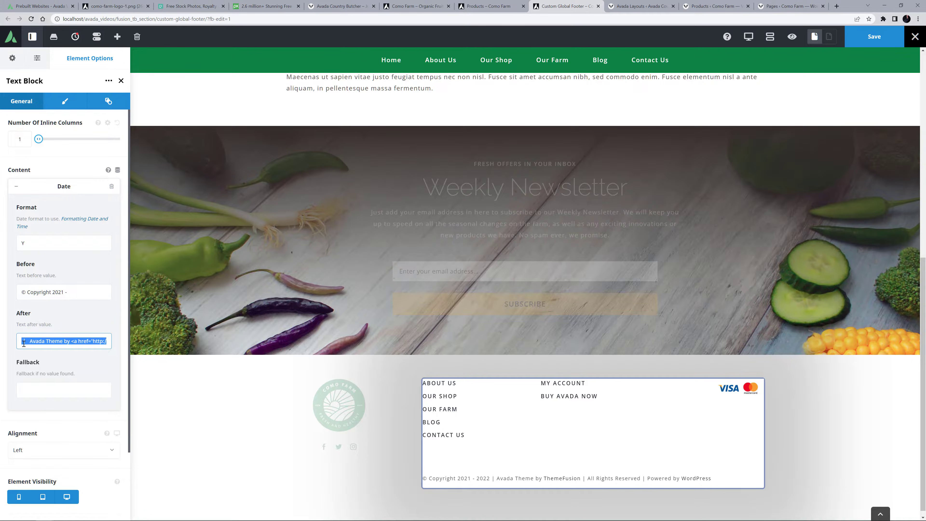
pyautogui.hotkey('ctrl', 'v')
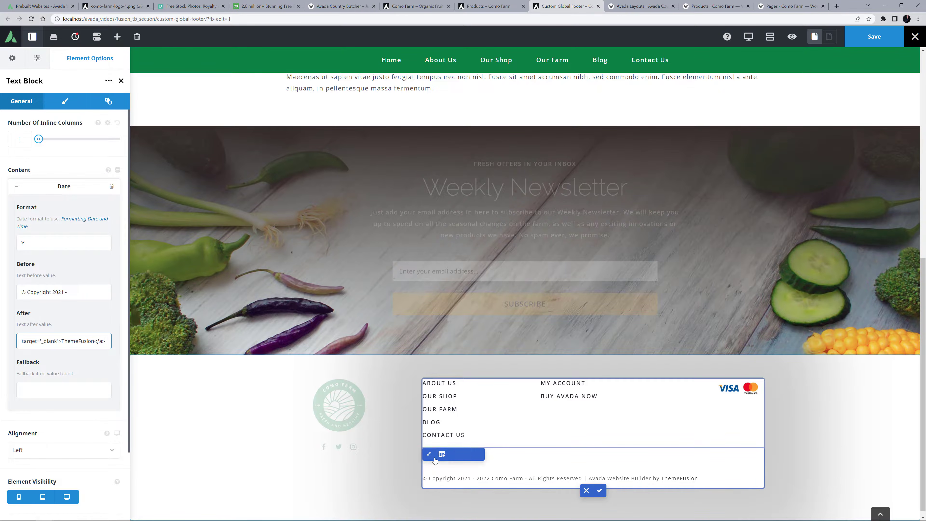
# Close up the empty spacing above the copyright text's nested column, accept the nested column edits, and save the global footer.
pyautogui.click(429, 454)
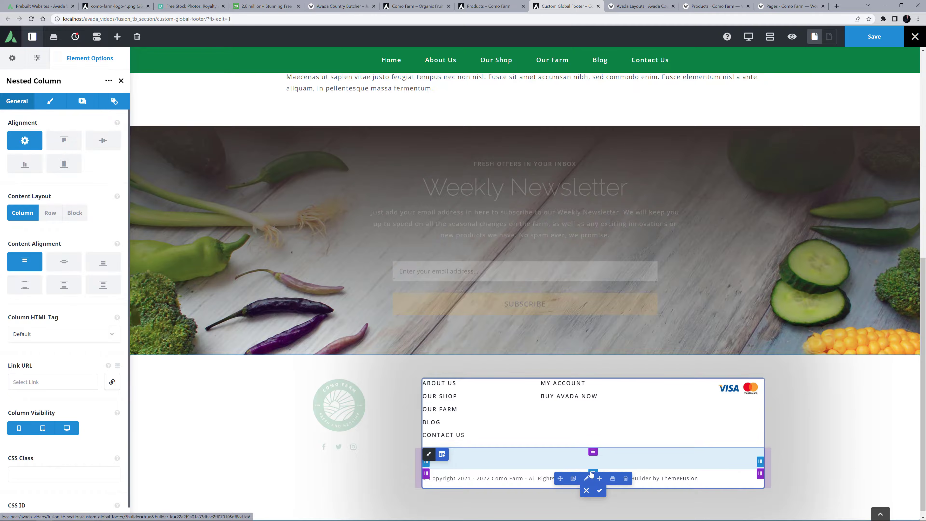
pyautogui.moveTo(593, 471); pyautogui.dragTo(596, 446)
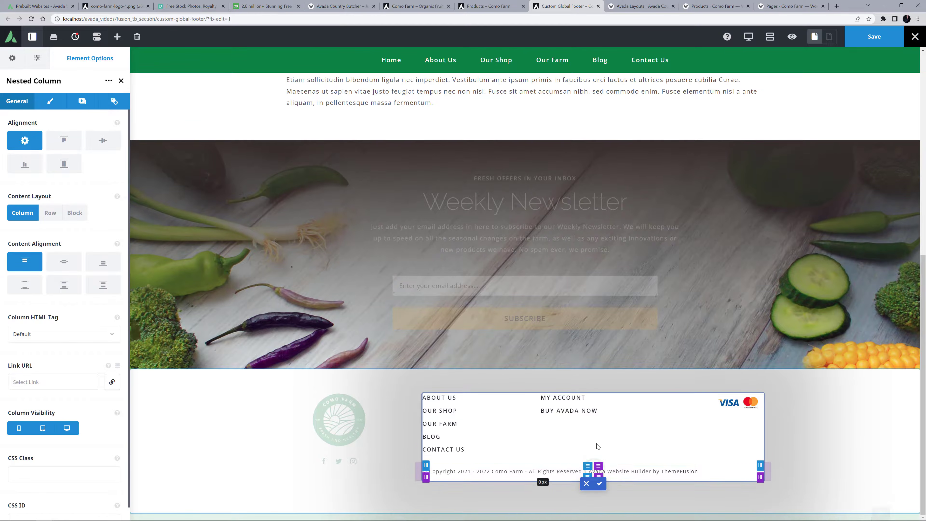
pyautogui.click(597, 482)
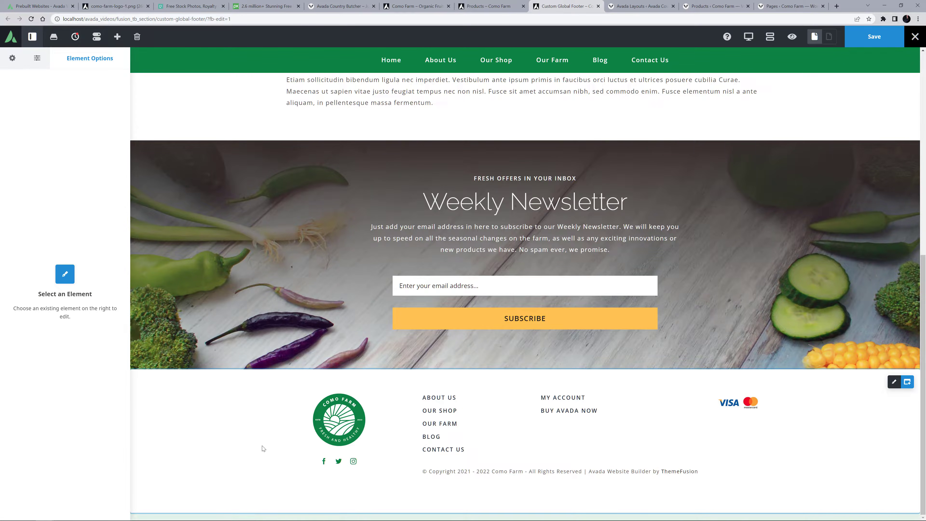
pyautogui.click(872, 37)
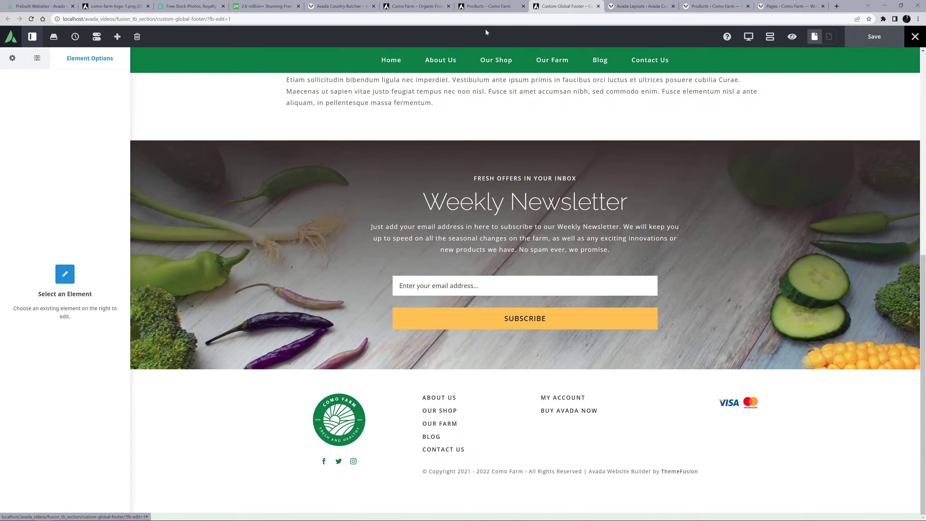
# Reload the live Como Farm homepage and review the whole page from the header to the newsletter and footer.
pyautogui.click(346, 6)
pyautogui.press('F5')
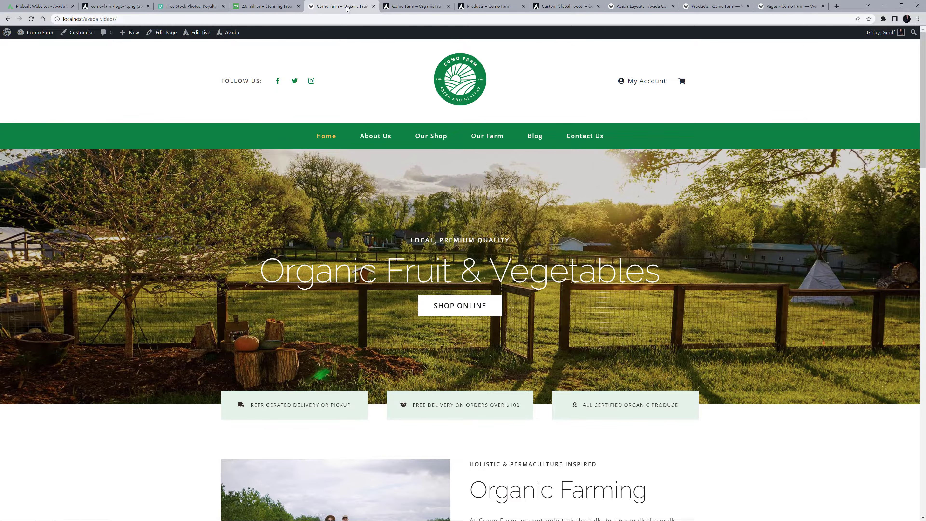
pyautogui.scroll(-2, 689, 213)
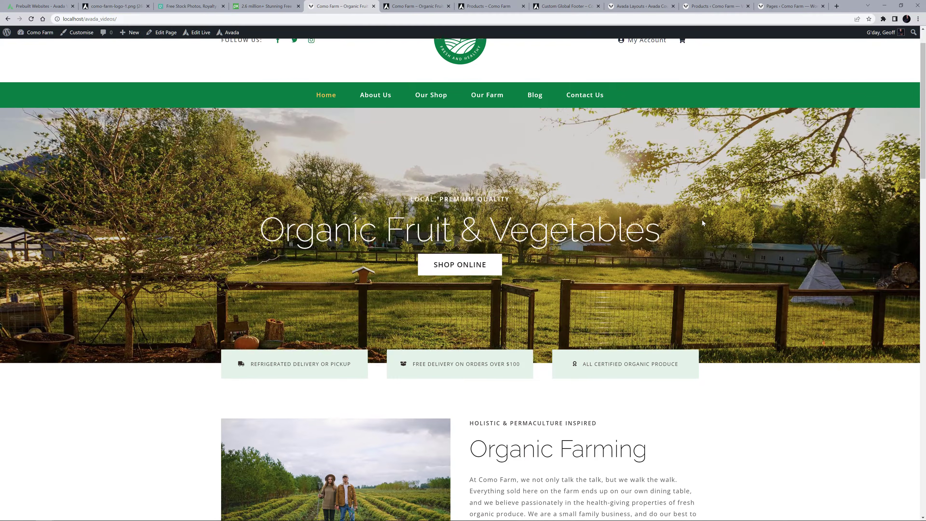
pyautogui.scroll(-2, 702, 222)
pyautogui.scroll(-5, 702, 226)
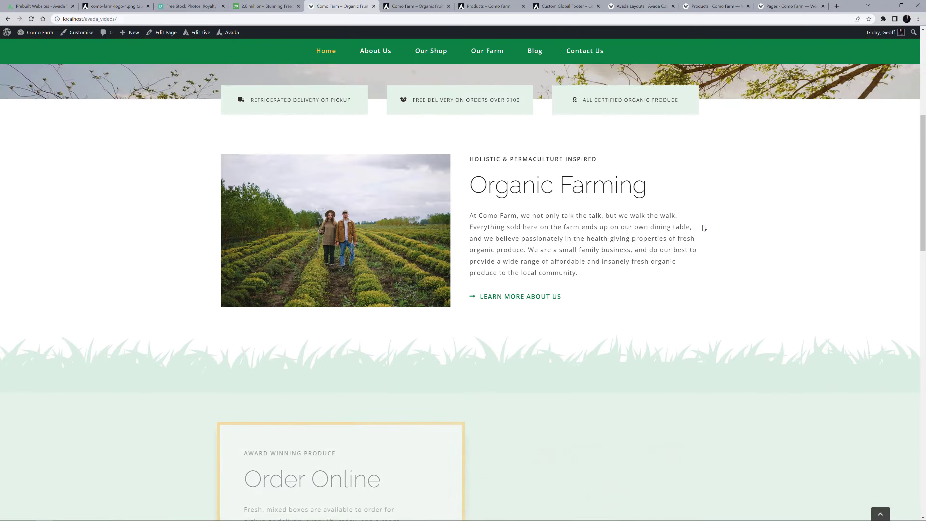
pyautogui.scroll(-4, 704, 230)
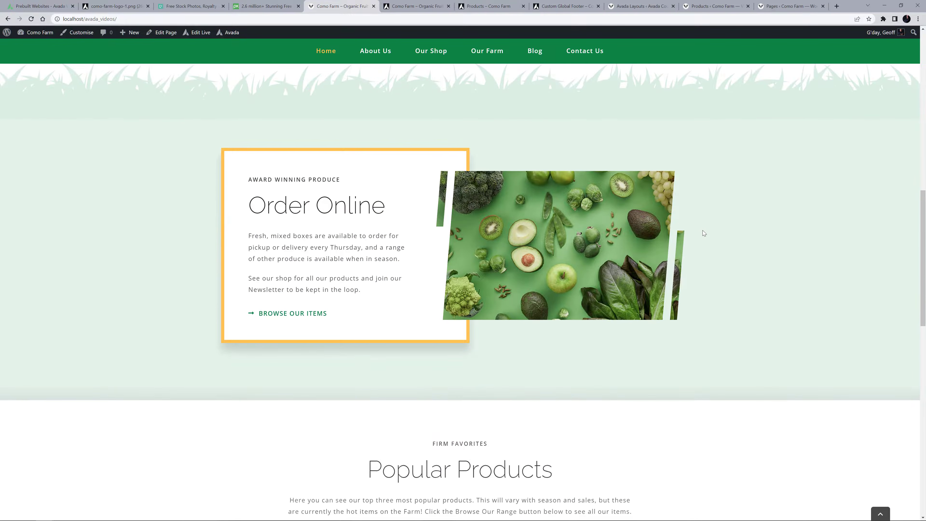
pyautogui.scroll(-6, 704, 233)
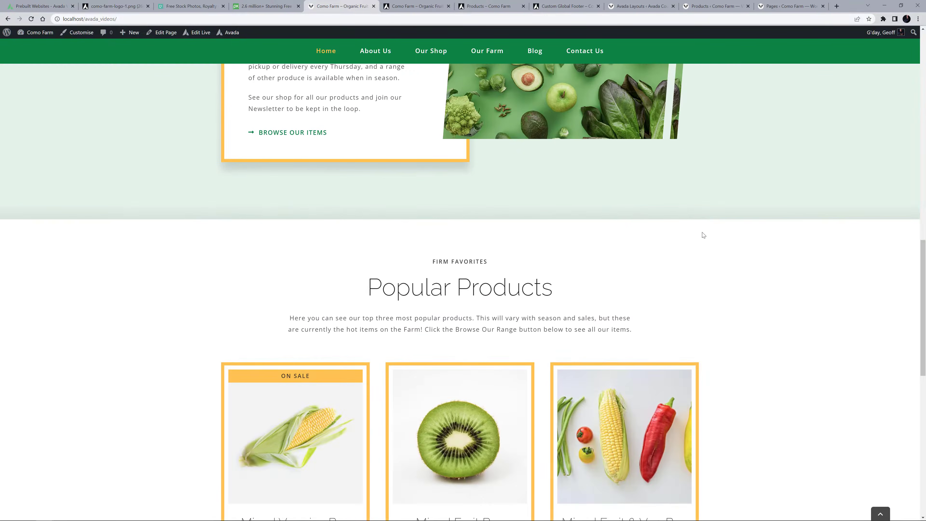
pyautogui.scroll(-8, 702, 235)
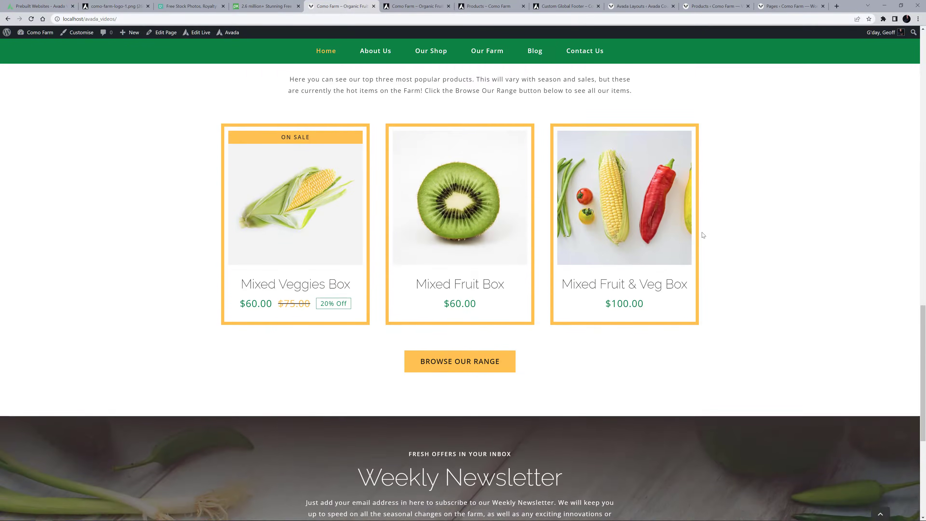
pyautogui.scroll(-3, 703, 235)
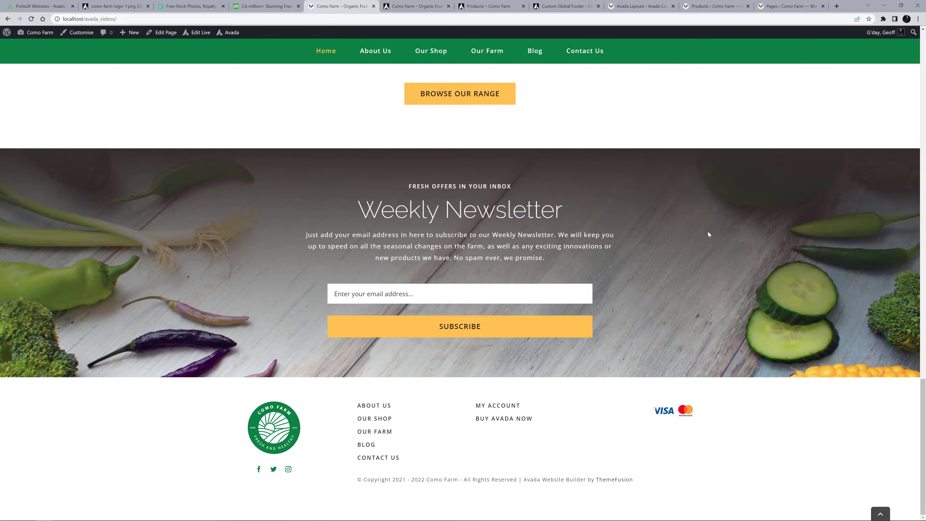
pyautogui.scroll(5, 703, 226)
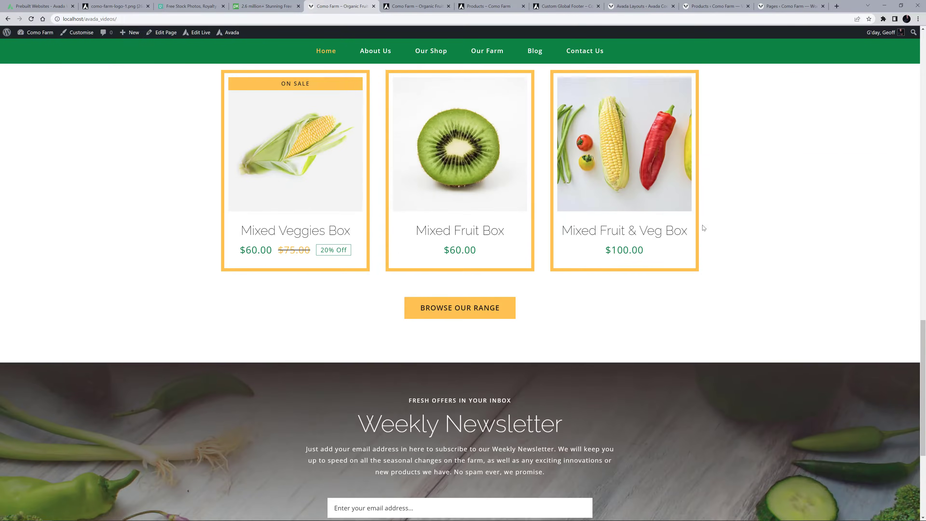
pyautogui.scroll(10, 702, 227)
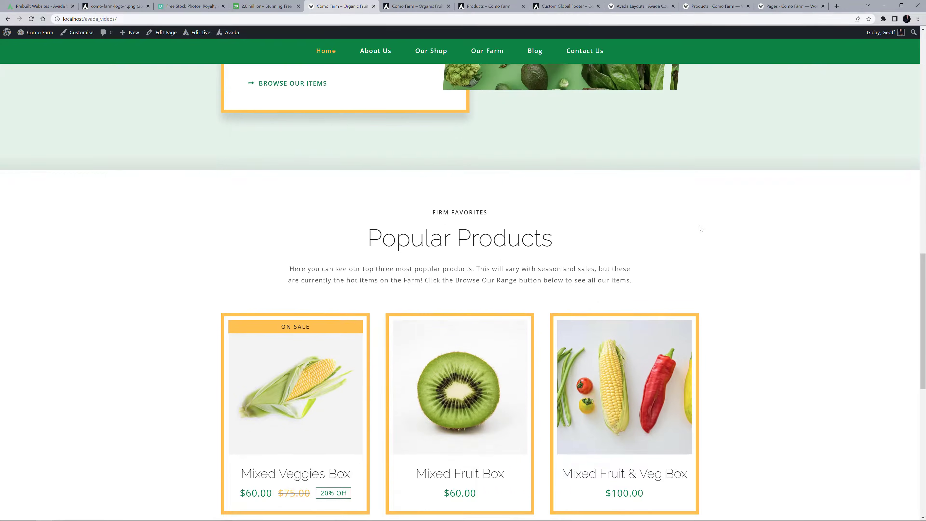
pyautogui.scroll(6, 698, 228)
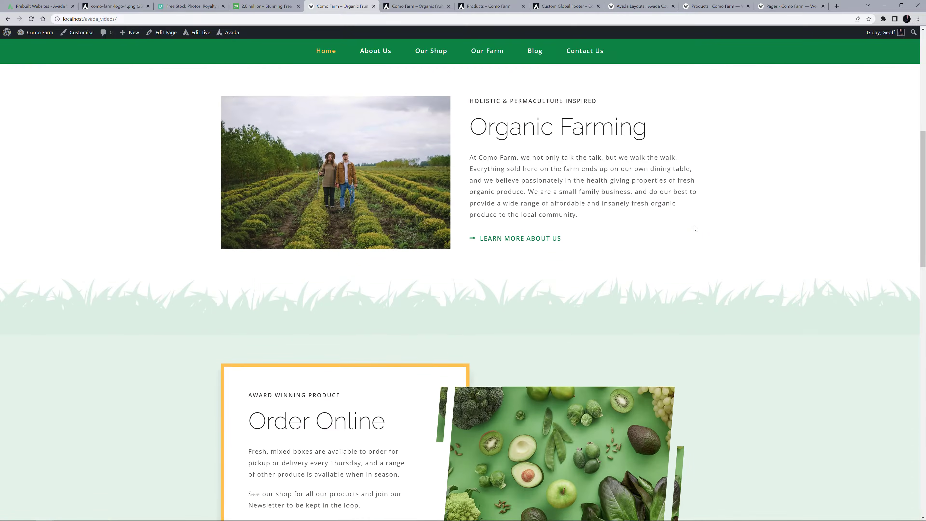
pyautogui.scroll(6, 693, 229)
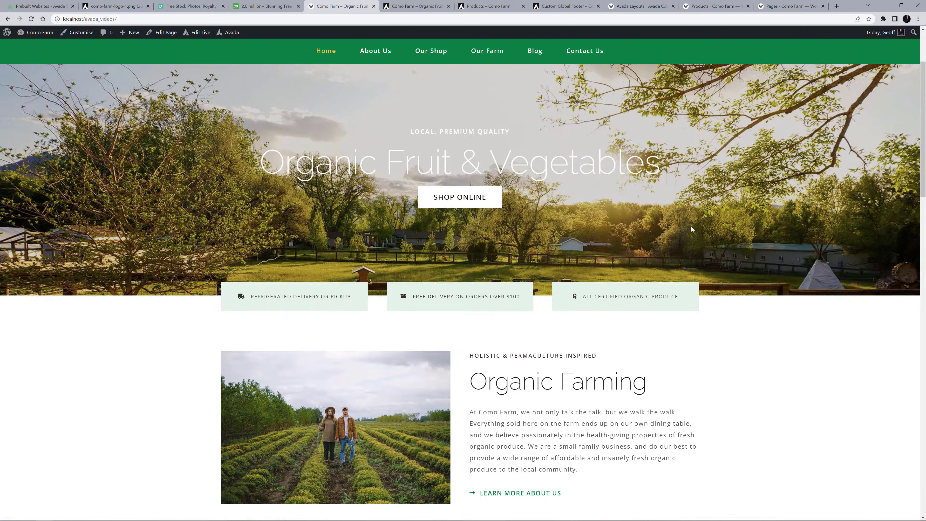
pyautogui.scroll(2, 690, 227)
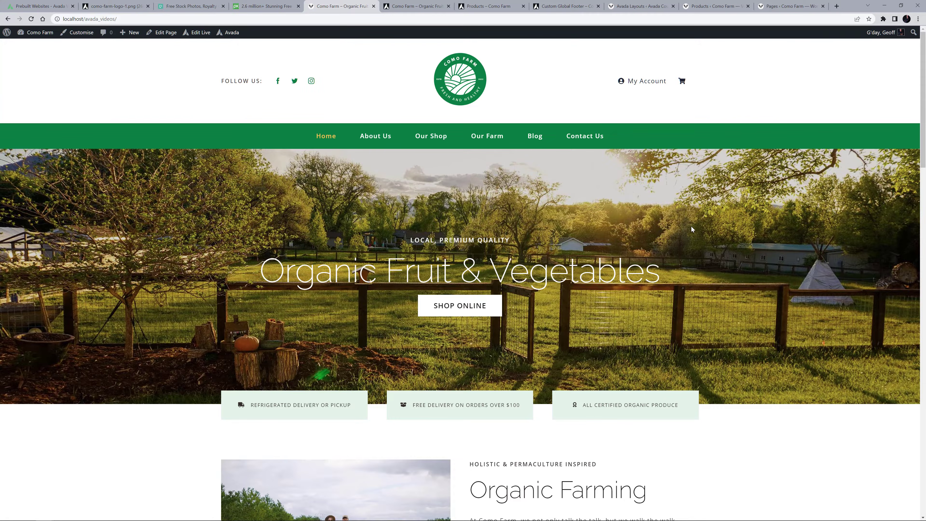